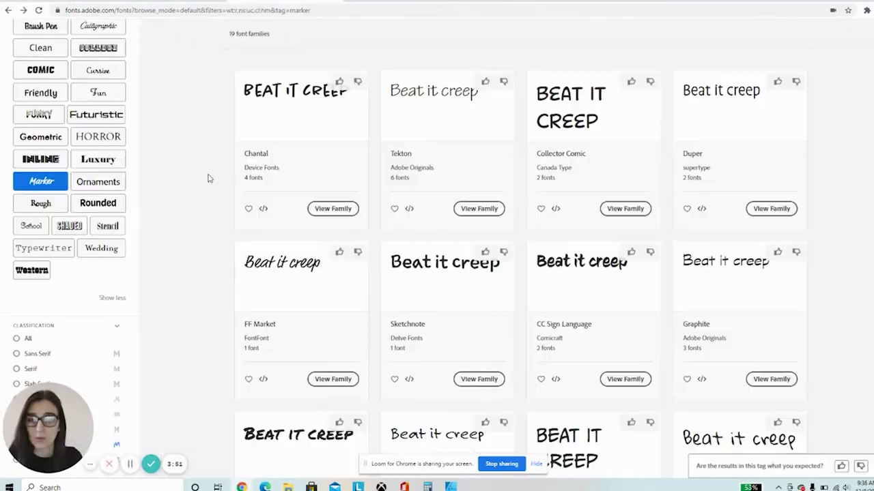
Step: Look through the handwritten fonts tagged Marker and open the second page of results
{"action": "scroll", "coordinate": [208, 176], "scroll_direction": "down", "scroll_amount": 3}
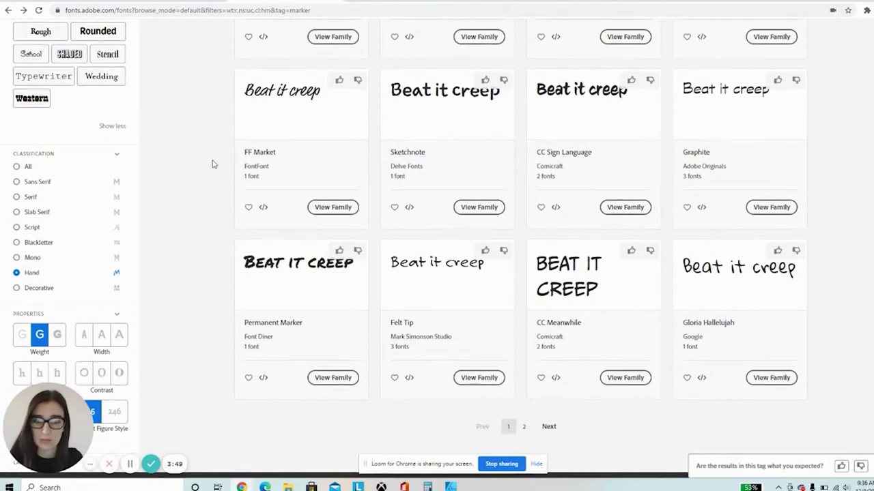
{"action": "scroll", "coordinate": [212, 164], "scroll_direction": "down", "scroll_amount": 2}
{"action": "left_click", "coordinate": [526, 379]}
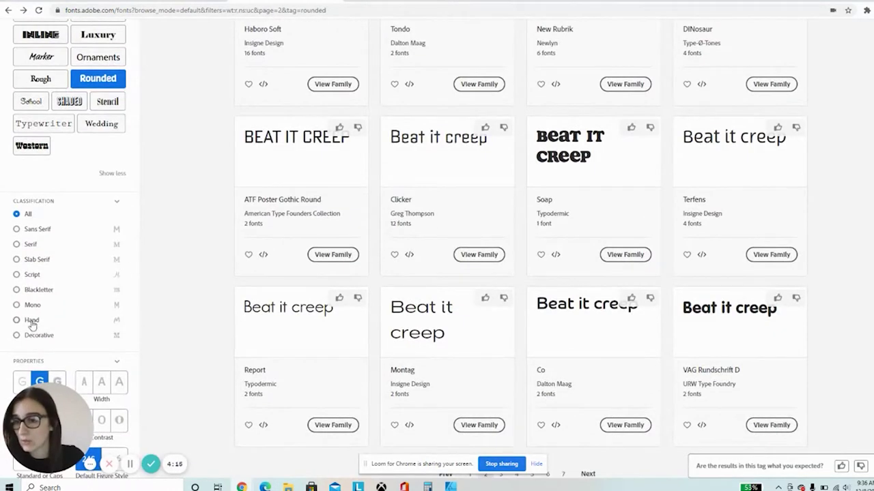
Step: Filter the Rounded fonts to the Hand classification, then compare the Fun and Clean tags
{"action": "left_click", "coordinate": [31, 321]}
{"action": "scroll", "coordinate": [152, 232], "scroll_direction": "up", "scroll_amount": 3}
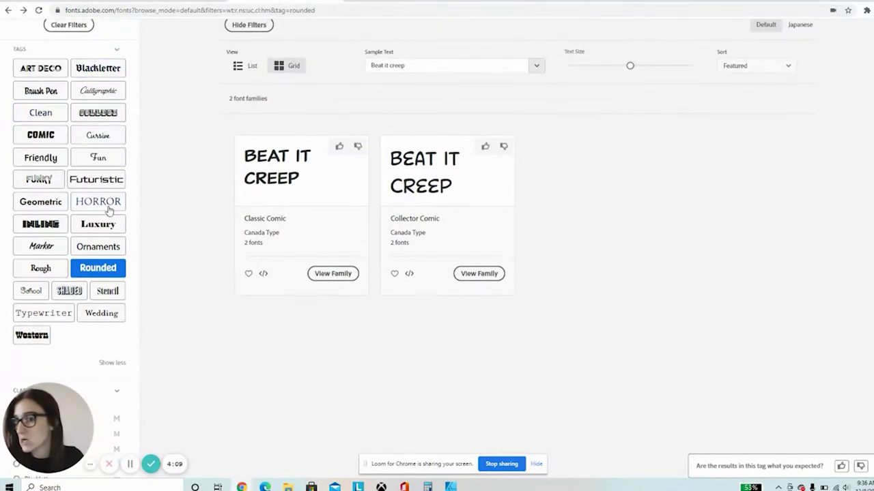
{"action": "left_click", "coordinate": [83, 160]}
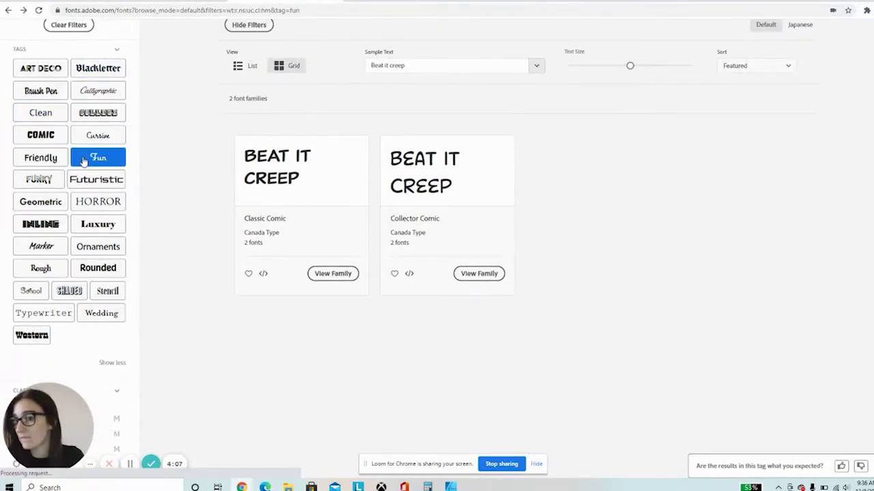
{"action": "left_click", "coordinate": [54, 119]}
{"action": "scroll", "coordinate": [73, 204], "scroll_direction": "down", "scroll_amount": 1}
{"action": "scroll", "coordinate": [74, 205], "scroll_direction": "up", "scroll_amount": 1}
Step: Preview the handwritten fonts tagged Brush Pen and Friendly
{"action": "left_click", "coordinate": [57, 90]}
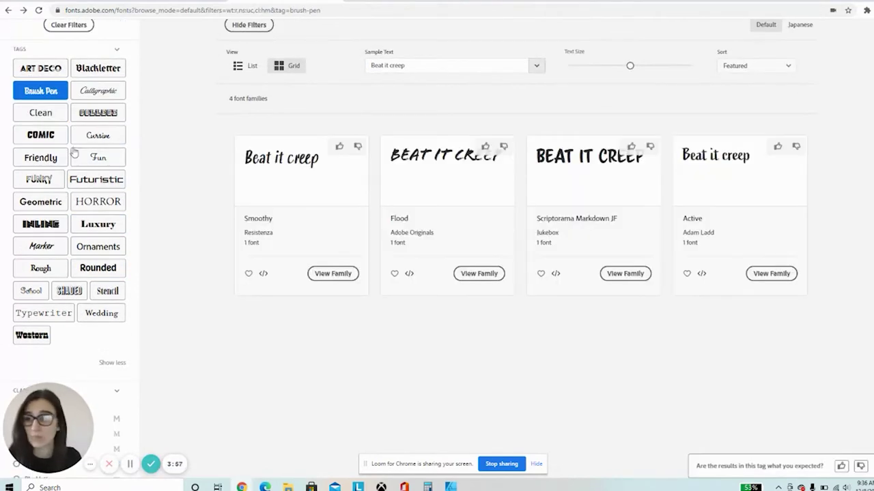
{"action": "left_click", "coordinate": [65, 157]}
{"action": "scroll", "coordinate": [41, 205], "scroll_direction": "down", "scroll_amount": 1}
{"action": "left_click", "coordinate": [41, 199]}
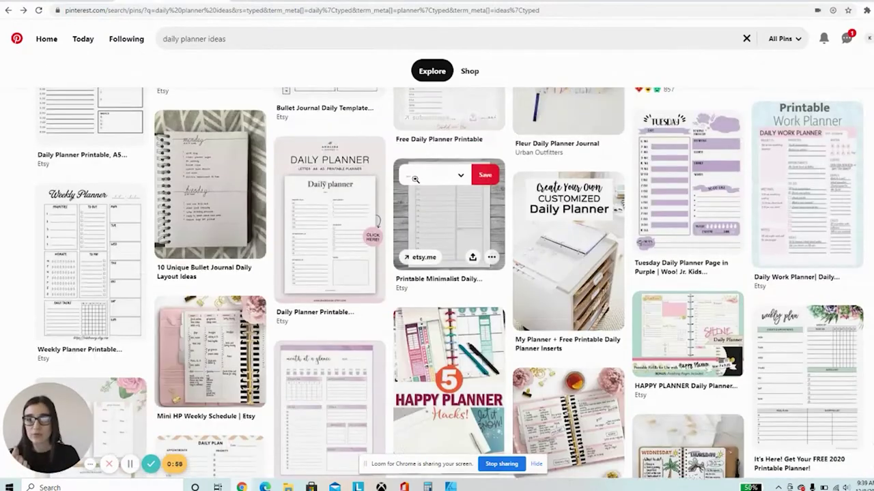
Step: Look through the Pinterest results for daily planner ideas to gather layout inspiration
{"action": "scroll", "coordinate": [415, 179], "scroll_direction": "down", "scroll_amount": 5}
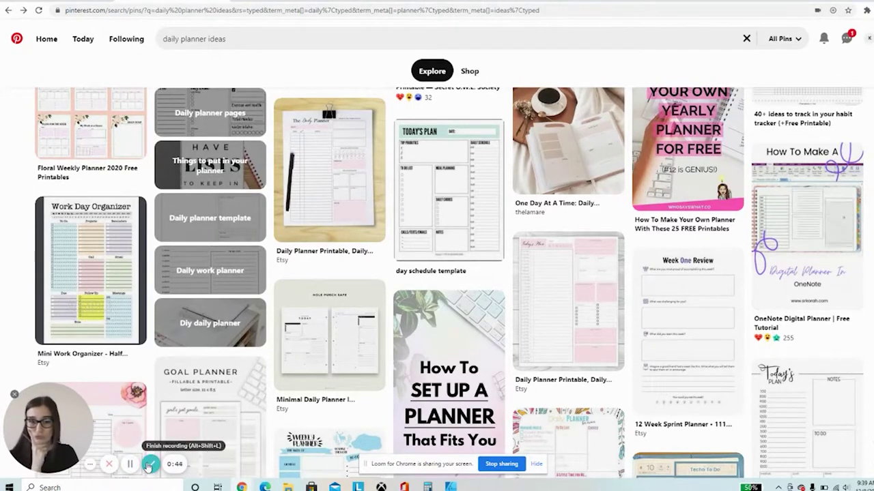
{"action": "left_click", "coordinate": [152, 464]}
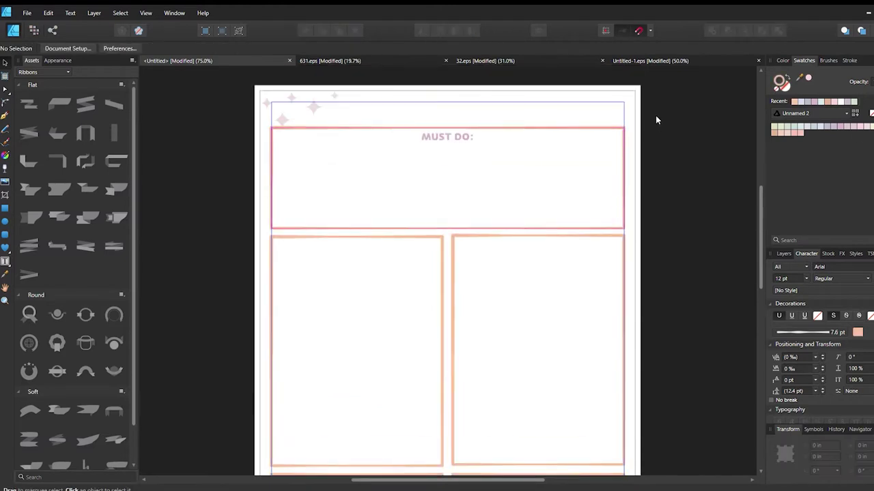
Step: Give the MUST DO: heading a 0.8 pt stroke in the same lilac as its fill
{"action": "left_click", "coordinate": [449, 137]}
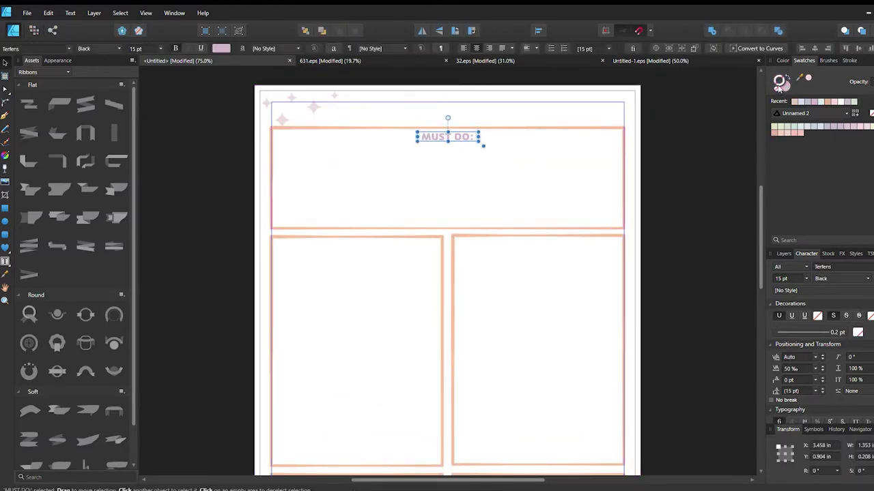
{"action": "left_click", "coordinate": [849, 61]}
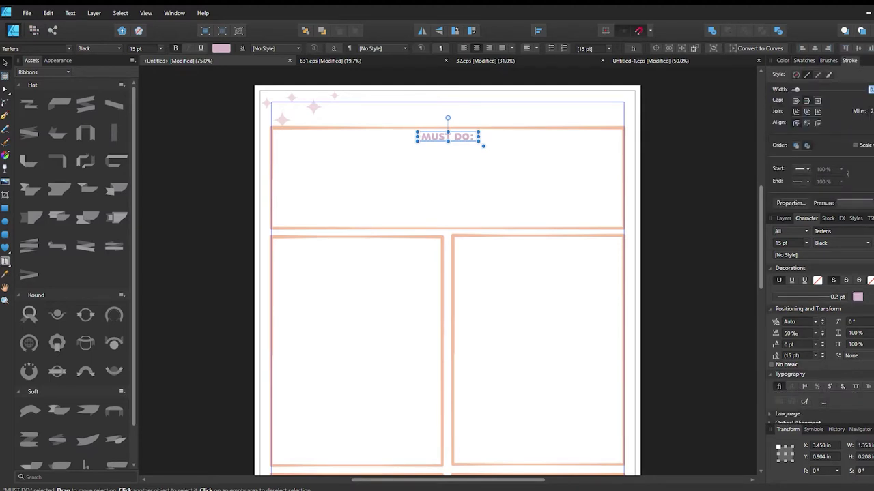
{"action": "left_click", "coordinate": [779, 60]}
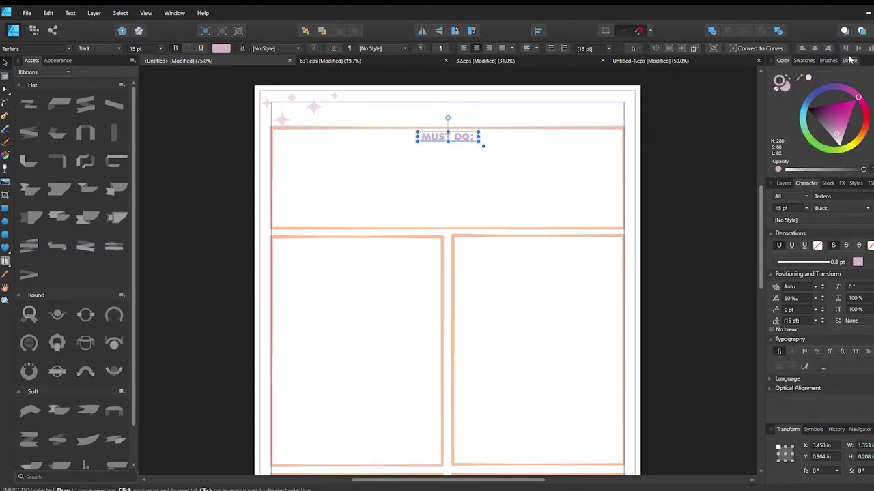
{"action": "left_click", "coordinate": [744, 208]}
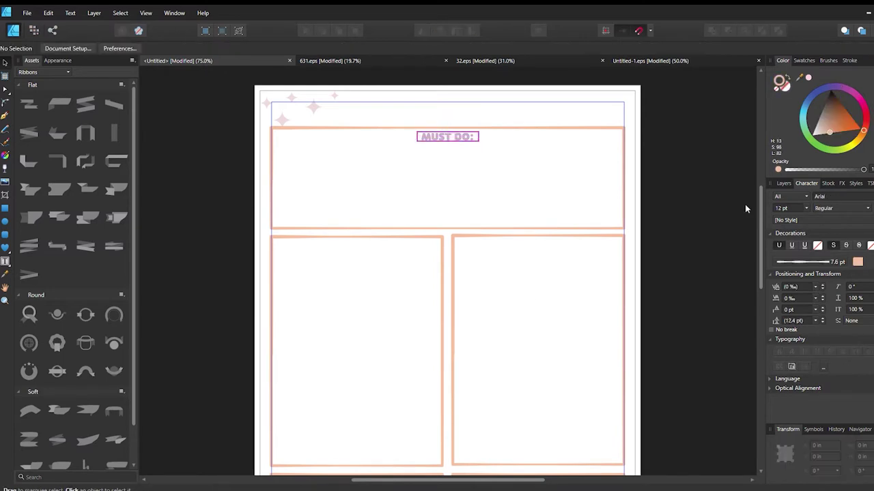
Step: Enlarge the MUST DO: heading to 16.6 pt and add a slight lilac outer shadow to it
{"action": "left_click", "coordinate": [458, 136]}
{"action": "left_click", "coordinate": [846, 183]}
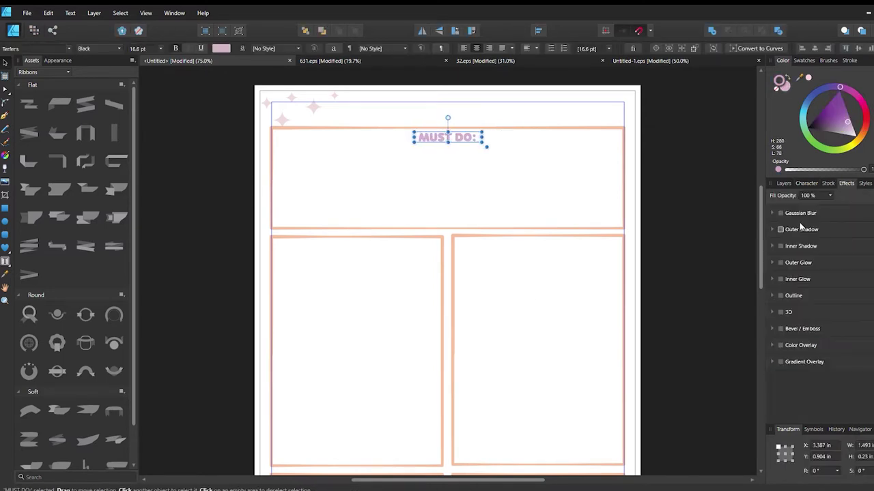
{"action": "left_click", "coordinate": [780, 230]}
{"action": "left_click", "coordinate": [806, 249]}
{"action": "left_click", "coordinate": [774, 280]}
{"action": "left_click", "coordinate": [782, 357]}
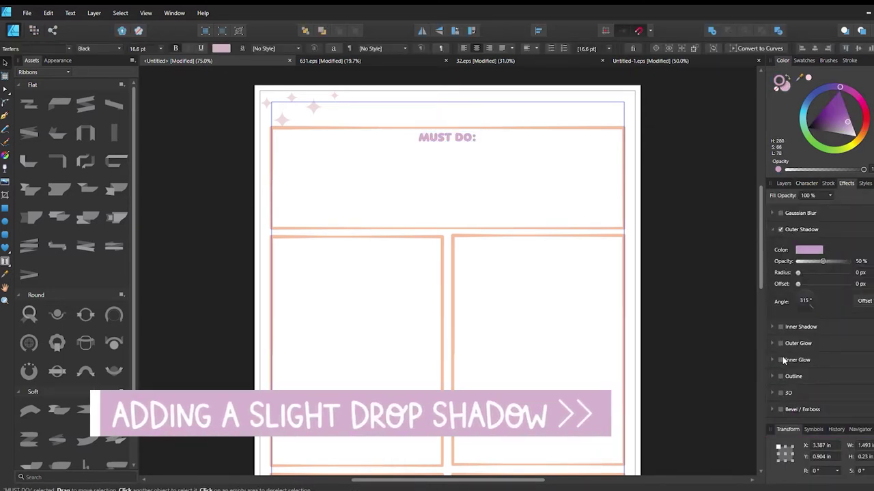
{"action": "left_click_drag", "start_coordinate": [798, 272], "coordinate": [811, 288]}
Step: Set the tracking of the MUST DO: heading to 75 ‰
{"action": "scroll", "coordinate": [634, 222], "scroll_direction": "down", "scroll_amount": 1}
{"action": "left_click", "coordinate": [806, 183]}
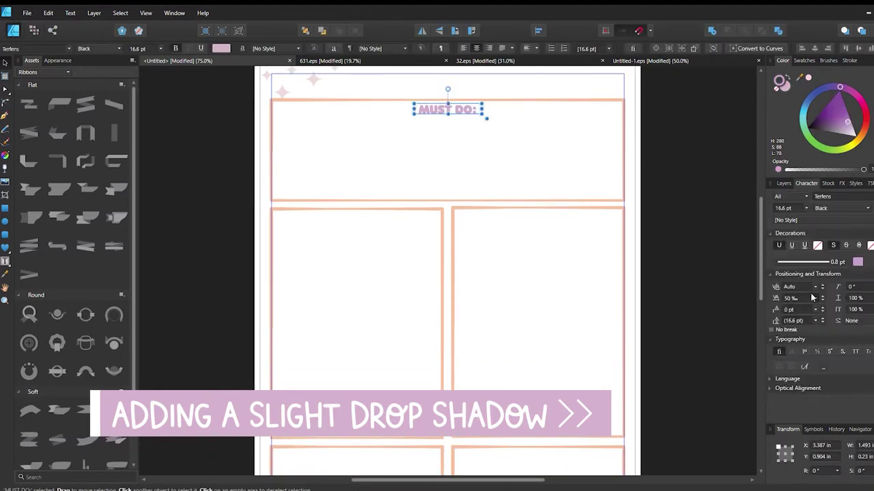
{"action": "type", "text": "75"}
{"action": "key", "text": "Return"}
Step: Copy the MUST DO: heading into the left middle box and change its text to "ACCOUNTABILITY:"
{"action": "left_click_drag", "start_coordinate": [458, 109], "coordinate": [369, 222]}
{"action": "double_click", "coordinate": [368, 222]}
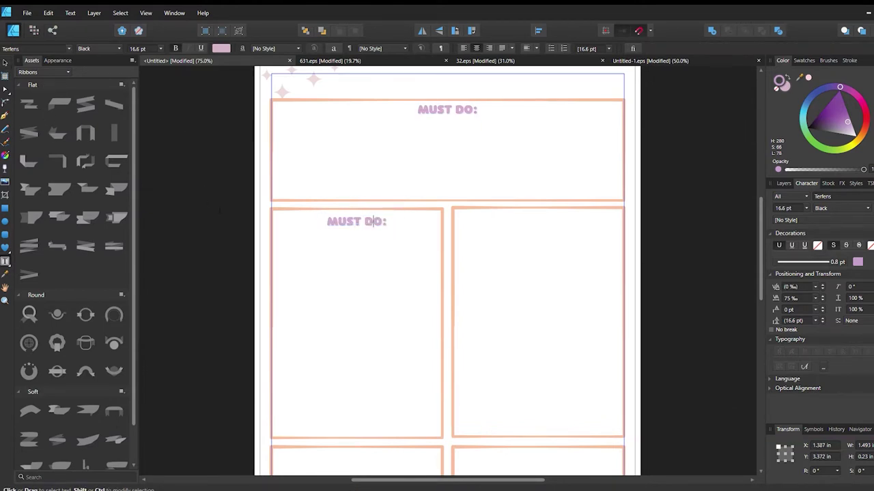
{"action": "key", "text": "ctrl+a"}
{"action": "type", "text": "ACCOUNTABILITY"}
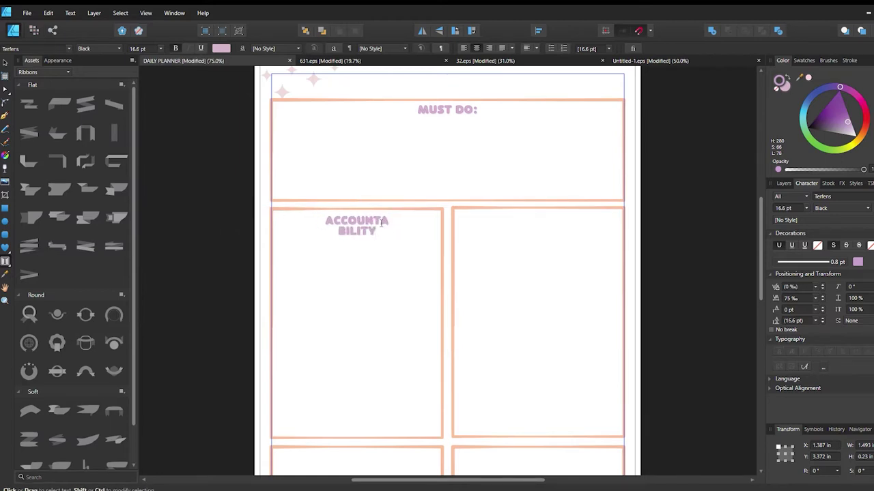
{"action": "type", "text": ":"}
{"action": "left_click", "coordinate": [6, 62]}
Step: Copy the ACCOUNTABILITY: heading into the right middle box and change its text to "OTHER TO DOS & ACTION STEPS:"
{"action": "mouse_move", "coordinate": [391, 222]}
{"action": "left_mouse_down"}
{"action": "mouse_move", "coordinate": [432, 221]}
{"action": "mouse_move", "coordinate": [373, 220]}
{"action": "mouse_move", "coordinate": [539, 216]}
{"action": "left_mouse_up"}
{"action": "double_click", "coordinate": [538, 216]}
{"action": "key", "text": "ctrl+a"}
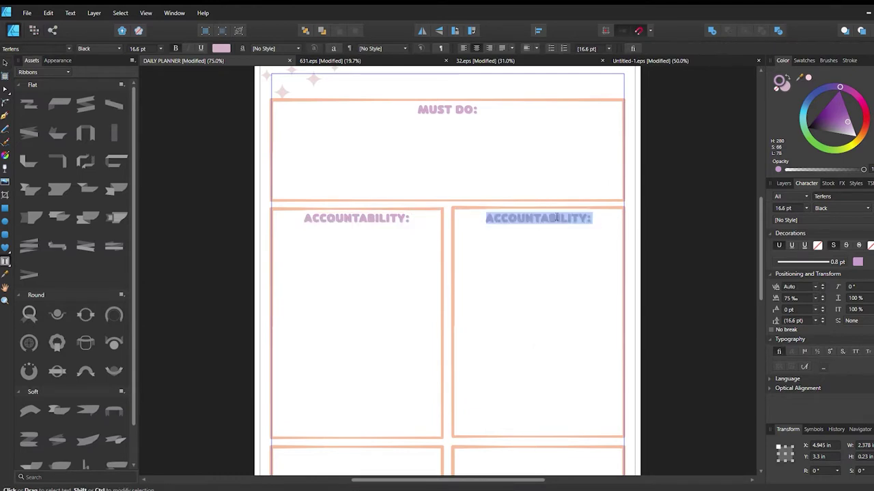
{"action": "type", "text": "OTHER TO DOS & STEP"}
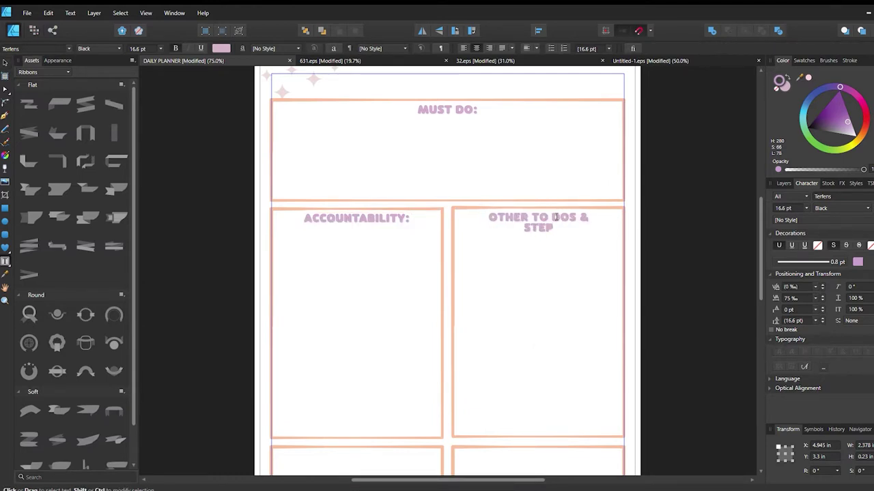
{"action": "key", "text": "BackSpace"}
{"action": "key", "text": "BackSpace"}
{"action": "key", "text": "BackSpace"}
{"action": "type", "text": "ACTION STEPS:"}
{"action": "key", "text": "Escape"}
Step: Fit the right box's heading on one line, shorten it to "TO DOS & ACTION STEPS:" and centre it in the box
{"action": "left_click_drag", "start_coordinate": [591, 218], "coordinate": [686, 217]}
{"action": "left_click", "coordinate": [530, 220]}
{"action": "double_click", "coordinate": [511, 219]}
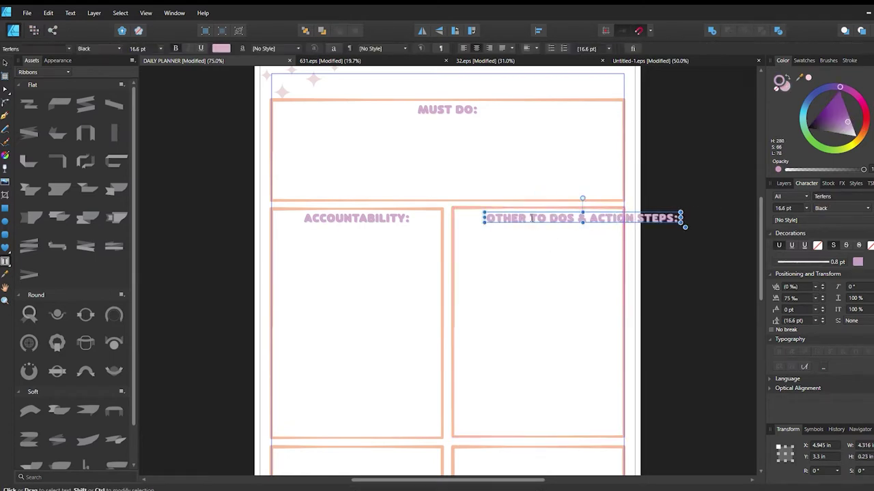
{"action": "left_click_drag", "start_coordinate": [487, 219], "coordinate": [531, 220]}
{"action": "key", "text": "BackSpace"}
{"action": "key", "text": "Escape"}
{"action": "left_click_drag", "start_coordinate": [681, 217], "coordinate": [562, 219]}
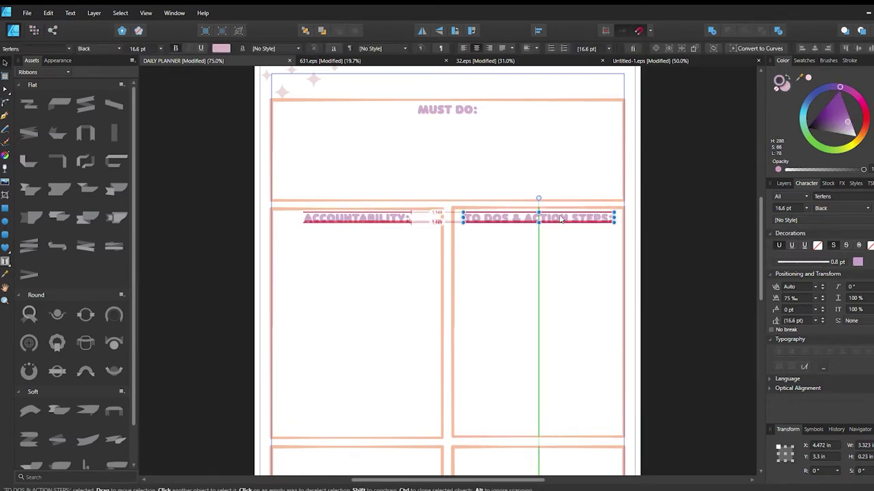
{"action": "left_click", "coordinate": [685, 248]}
Step: Draw a horizontal divider line across the middle of the TO DOS & ACTION STEPS box with the Pen tool
{"action": "scroll", "coordinate": [523, 231], "scroll_direction": "down", "scroll_amount": 3}
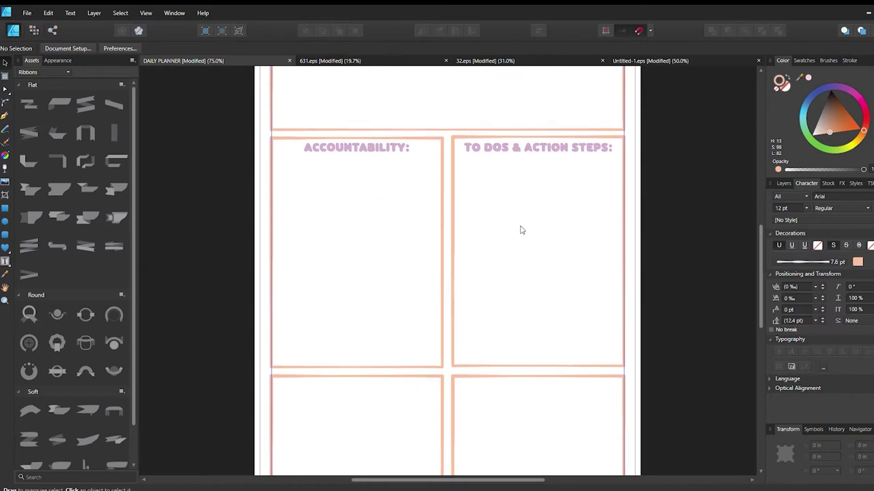
{"action": "left_click", "coordinate": [563, 105]}
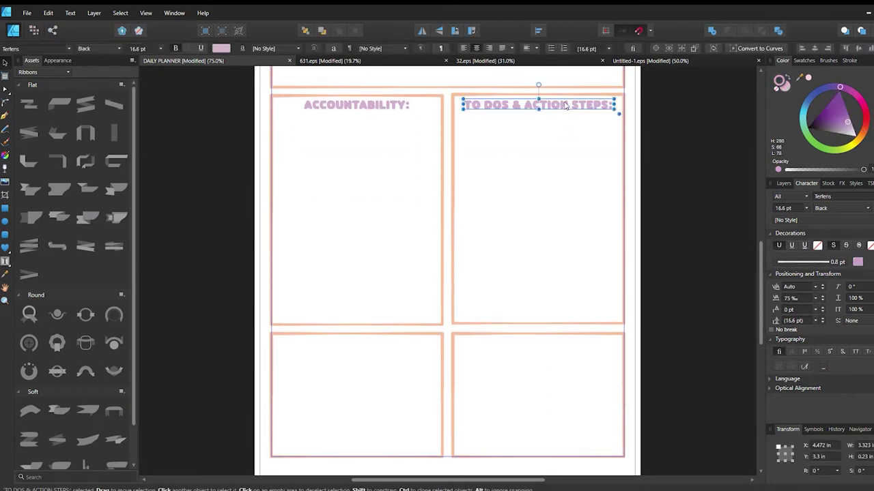
{"action": "left_click", "coordinate": [205, 157]}
{"action": "left_click", "coordinate": [5, 115]}
{"action": "left_click", "coordinate": [453, 209]}
{"action": "left_click", "coordinate": [623, 209]}
{"action": "key", "text": "v"}
Step: Change the heading in the upper half of the divided box to "OTHER TO DOS:"
{"action": "double_click", "coordinate": [487, 104]}
{"action": "key", "text": "ctrl+a"}
{"action": "type", "text": "OTHER TO DOS\""}
{"action": "left_click", "coordinate": [5, 62]}
Step: Place a copy of the heading below the divider line and edit its text to "ACTION STEPS:"
{"action": "left_click_drag", "start_coordinate": [541, 105], "coordinate": [541, 218]}
{"action": "double_click", "coordinate": [543, 219]}
{"action": "key", "text": "ctrl+a"}
{"action": "key", "text": "BackSpace"}
{"action": "key", "text": "Escape"}
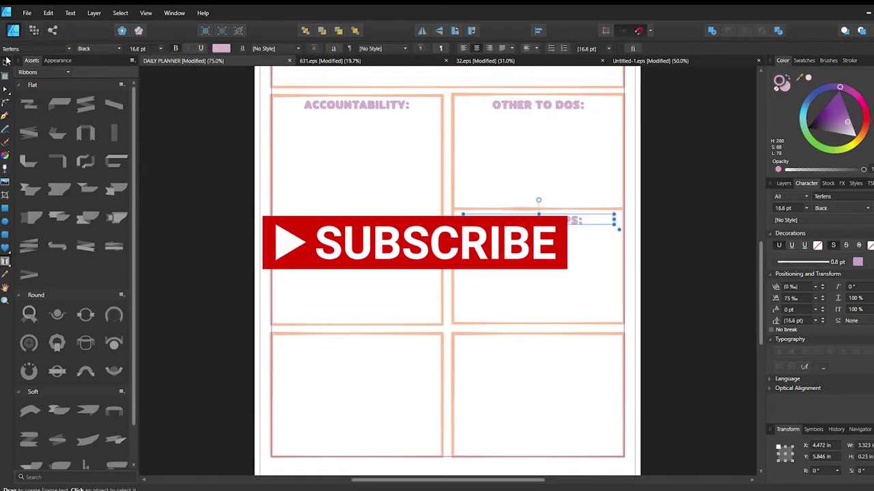
{"action": "key", "text": "Escape"}
Step: Draw a 0.18 in square checkbox under OTHER TO DOS: and duplicate it downwards into an evenly spaced column of four
{"action": "key", "text": "m"}
{"action": "left_click_drag", "start_coordinate": [462, 120], "coordinate": [471, 131]}
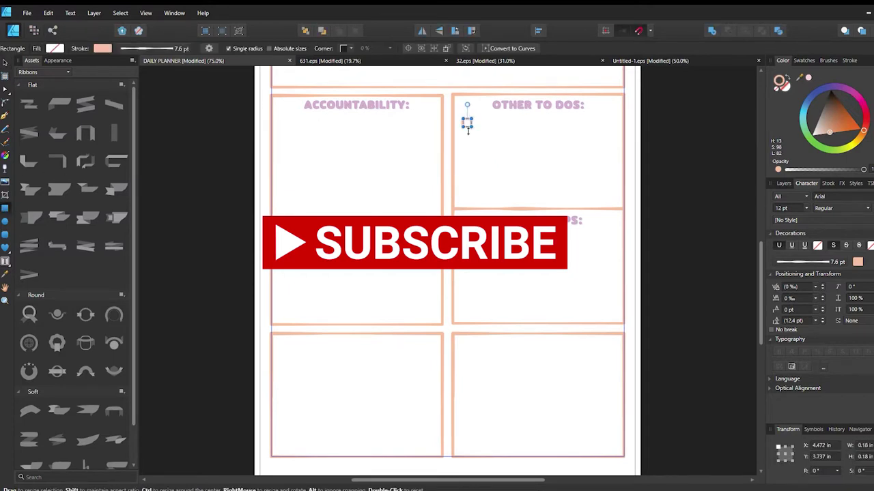
{"action": "key", "text": "v"}
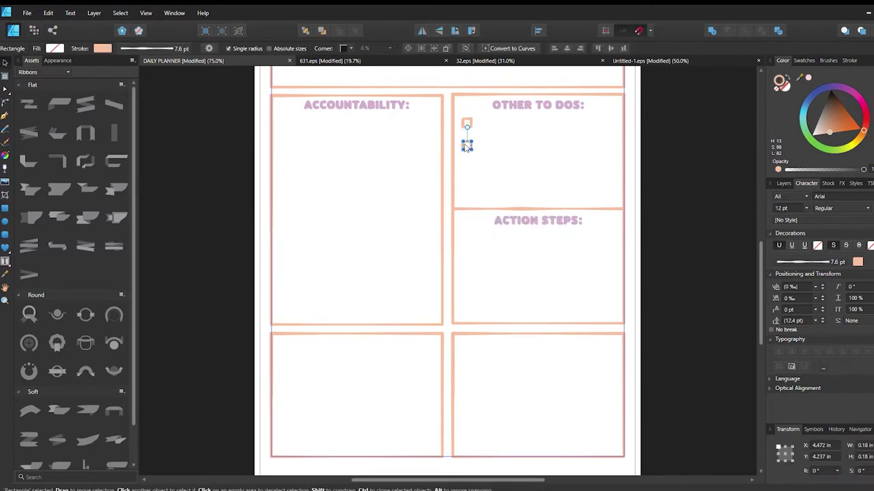
{"action": "left_click_drag", "start_coordinate": [467, 168], "coordinate": [467, 188]}
{"action": "left_click", "coordinate": [485, 123]}
{"action": "left_click_drag", "start_coordinate": [476, 113], "coordinate": [457, 206]}
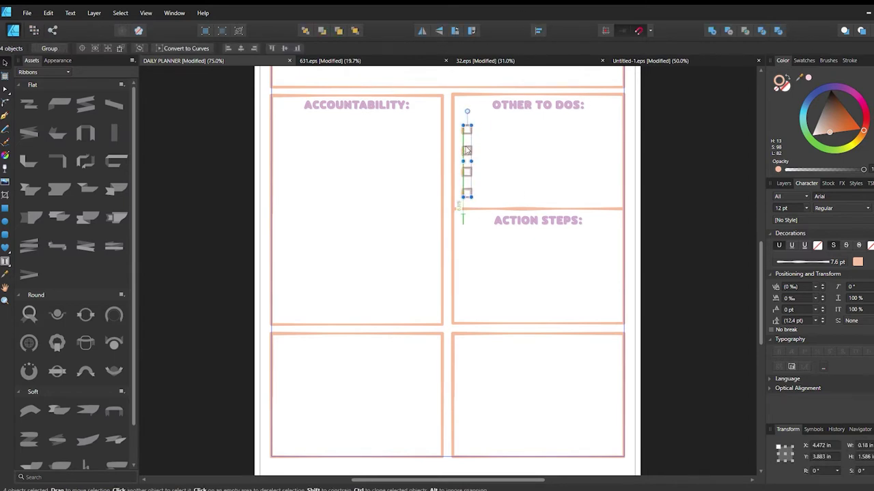
{"action": "left_click_drag", "start_coordinate": [475, 143], "coordinate": [475, 255]}
{"action": "key", "text": "ctrl+z"}
Step: Recolour the strokes of the four checkboxes from top to bottom in pastel green, pink, orange and blue
{"action": "left_click", "coordinate": [464, 126]}
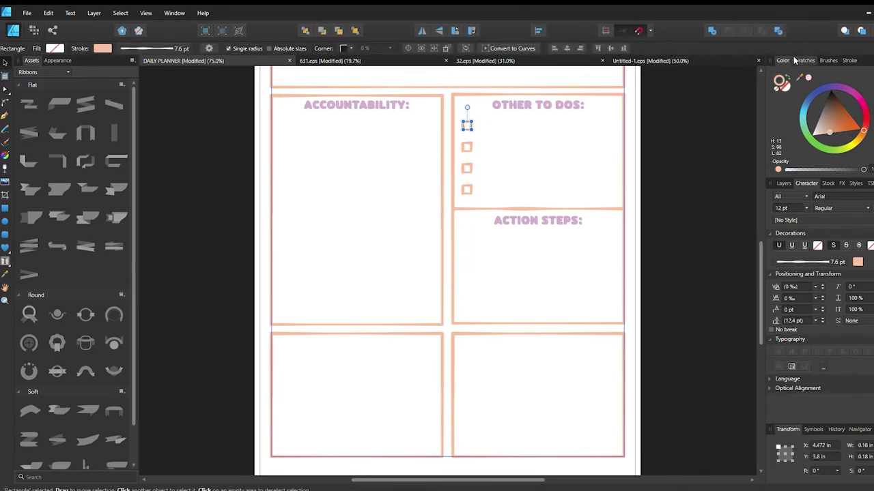
{"action": "left_click", "coordinate": [802, 61]}
{"action": "left_click", "coordinate": [466, 169]}
{"action": "left_click", "coordinate": [467, 189]}
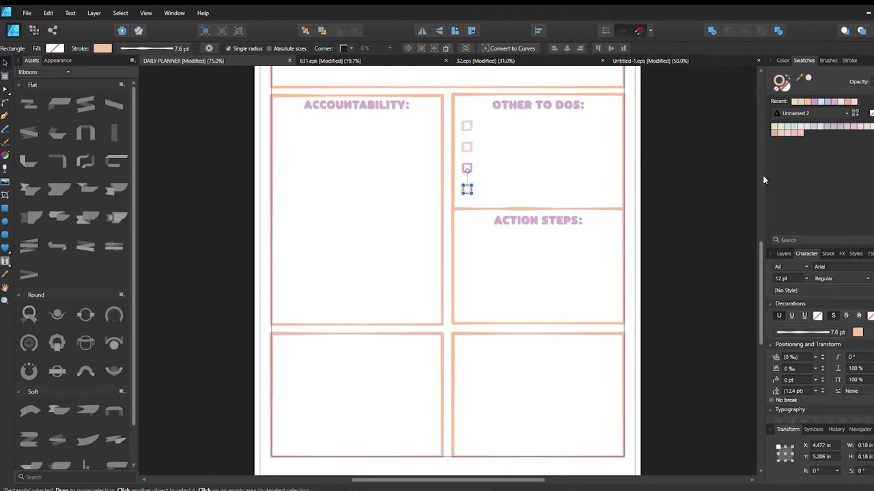
{"action": "left_click", "coordinate": [811, 127]}
Step: Duplicate the column of four coloured checkboxes into the ACTION STEPS: section
{"action": "left_click_drag", "start_coordinate": [482, 116], "coordinate": [452, 198]}
{"action": "left_click_drag", "start_coordinate": [466, 168], "coordinate": [466, 283]}
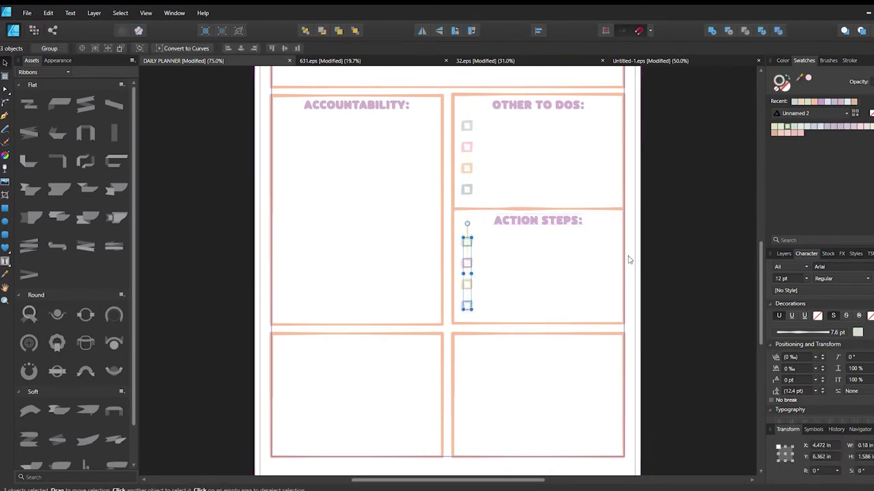
{"action": "left_click", "coordinate": [670, 247]}
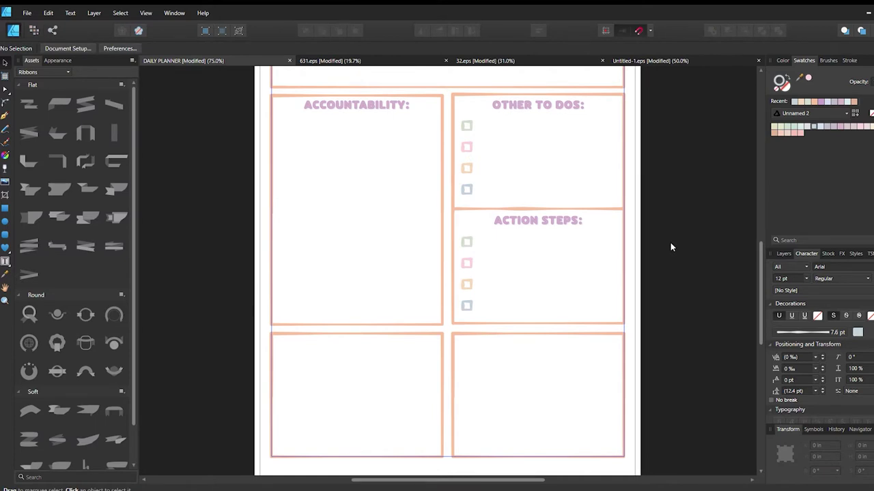
Step: Copy the coloured checkboxes into the MUST DO: box and delete the blue one
{"action": "scroll", "coordinate": [717, 289], "scroll_direction": "up", "scroll_amount": 3}
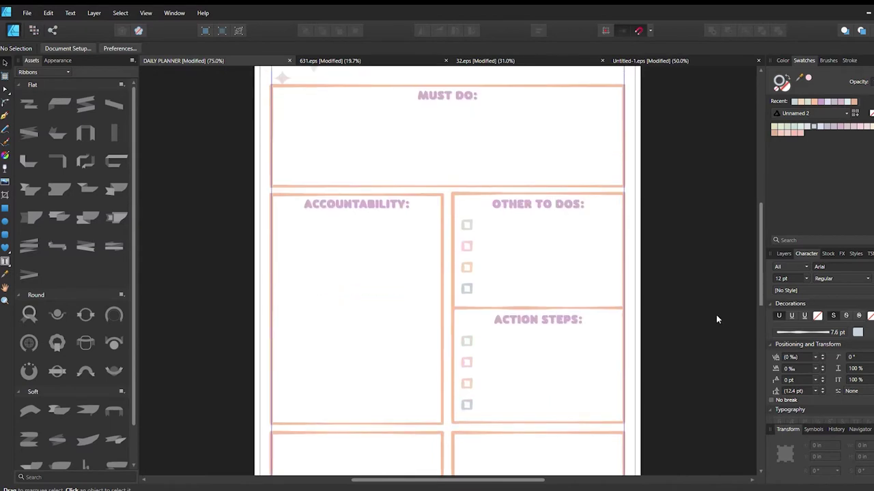
{"action": "mouse_move", "coordinate": [483, 220]}
{"action": "left_mouse_down"}
{"action": "mouse_move", "coordinate": [458, 304]}
{"action": "mouse_move", "coordinate": [287, 177]}
{"action": "left_mouse_up"}
{"action": "scroll", "coordinate": [478, 286], "scroll_direction": "up", "scroll_amount": 1}
{"action": "left_click", "coordinate": [286, 216]}
{"action": "key", "text": "Delete"}
Step: Spread the green, pink and orange checkboxes evenly down the left side of the MUST DO: box
{"action": "mouse_move", "coordinate": [330, 142]}
{"action": "left_mouse_down"}
{"action": "mouse_move", "coordinate": [276, 205]}
{"action": "mouse_move", "coordinate": [286, 209]}
{"action": "left_mouse_up"}
{"action": "left_click", "coordinate": [309, 193]}
{"action": "left_click_drag", "start_coordinate": [286, 172], "coordinate": [288, 181]}
{"action": "left_click_drag", "start_coordinate": [303, 142], "coordinate": [270, 226]}
{"action": "left_click", "coordinate": [539, 31]}
{"action": "left_click", "coordinate": [551, 60]}
{"action": "left_click", "coordinate": [539, 84]}
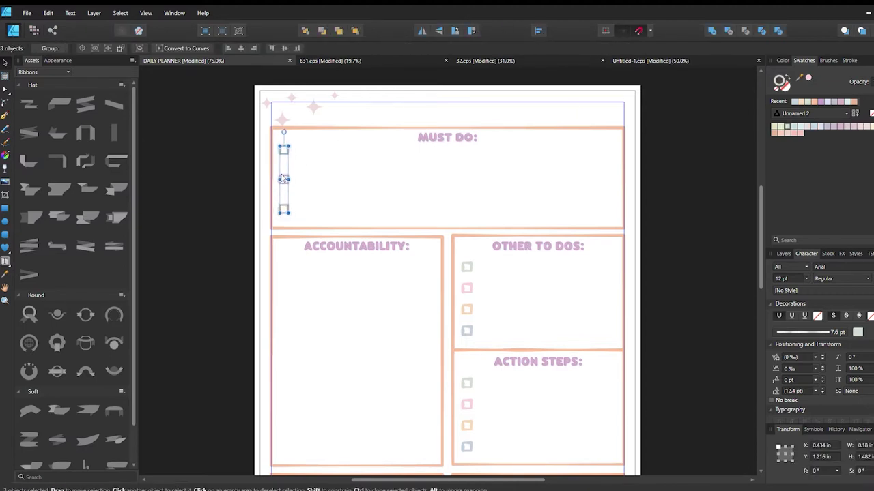
{"action": "left_click", "coordinate": [498, 159]}
Step: Shift the three checkboxes in the MUST DO: box slightly downwards
{"action": "left_click_drag", "start_coordinate": [308, 147], "coordinate": [273, 230]}
{"action": "left_click", "coordinate": [370, 179]}
{"action": "left_click", "coordinate": [429, 138]}
{"action": "left_click_drag", "start_coordinate": [410, 138], "coordinate": [445, 138]}
Step: Deselect everything and save the DAILY PLANNER document
{"action": "left_click", "coordinate": [694, 159]}
{"action": "left_click", "coordinate": [666, 161]}
{"action": "key", "text": "ctrl+s"}
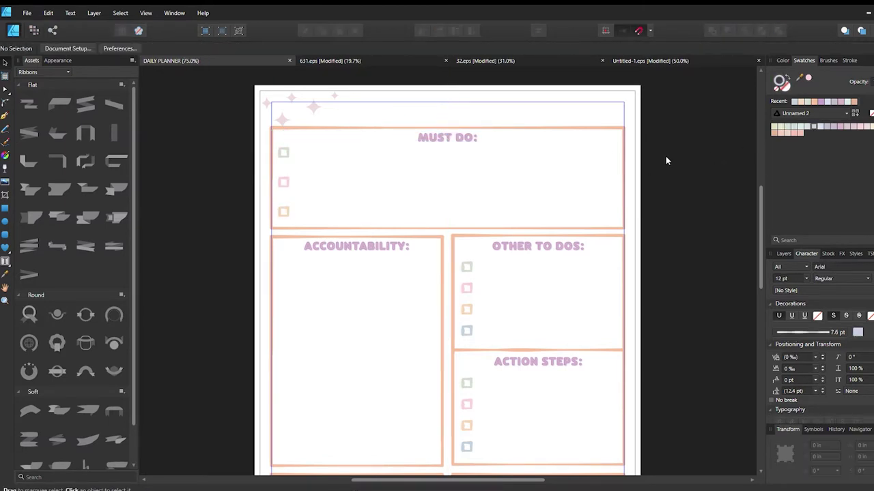
{"action": "scroll", "coordinate": [660, 150], "scroll_direction": "down", "scroll_amount": 2}
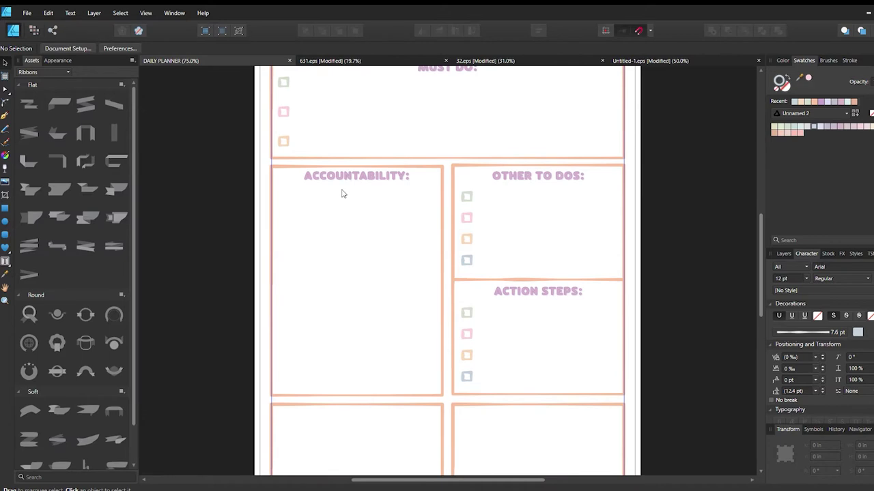
Step: Delete the empty box under ACTION STEPS and stretch the OTHER TO DOS and ACTION STEPS frame down to fill its space
{"action": "scroll", "coordinate": [401, 185], "scroll_direction": "down", "scroll_amount": 2}
{"action": "left_click", "coordinate": [480, 327]}
{"action": "key", "text": "Delete"}
{"action": "left_click", "coordinate": [523, 309]}
{"action": "left_click_drag", "start_coordinate": [539, 309], "coordinate": [542, 443]}
{"action": "left_click", "coordinate": [529, 383]}
Step: Move the ACTION STEPS heading and its four checkboxes down into the extended part of the frame
{"action": "scroll", "coordinate": [498, 248], "scroll_direction": "up", "scroll_amount": 1}
{"action": "left_click_drag", "start_coordinate": [599, 235], "coordinate": [460, 333]}
{"action": "left_click_drag", "start_coordinate": [526, 279], "coordinate": [524, 364]}
{"action": "left_click_drag", "start_coordinate": [560, 223], "coordinate": [563, 313]}
{"action": "left_click", "coordinate": [673, 261]}
Step: Reposition the divider line between OTHER TO DOS and ACTION STEPS to just above the ACTION STEPS heading
{"action": "scroll", "coordinate": [674, 261], "scroll_direction": "down", "scroll_amount": 2}
{"action": "scroll", "coordinate": [673, 265], "scroll_direction": "up", "scroll_amount": 3}
{"action": "scroll", "coordinate": [595, 255], "scroll_direction": "down", "scroll_amount": 2}
{"action": "left_click", "coordinate": [595, 255]}
{"action": "left_click_drag", "start_coordinate": [594, 255], "coordinate": [598, 171]}
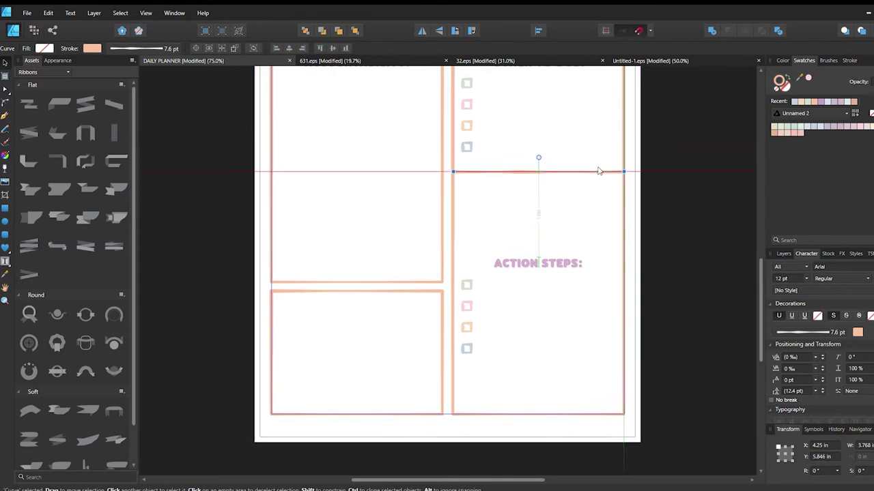
{"action": "scroll", "coordinate": [599, 172], "scroll_direction": "up", "scroll_amount": 5}
{"action": "left_click_drag", "start_coordinate": [598, 243], "coordinate": [601, 327]}
{"action": "left_click", "coordinate": [631, 291]}
{"action": "scroll", "coordinate": [630, 291], "scroll_direction": "down", "scroll_amount": 6}
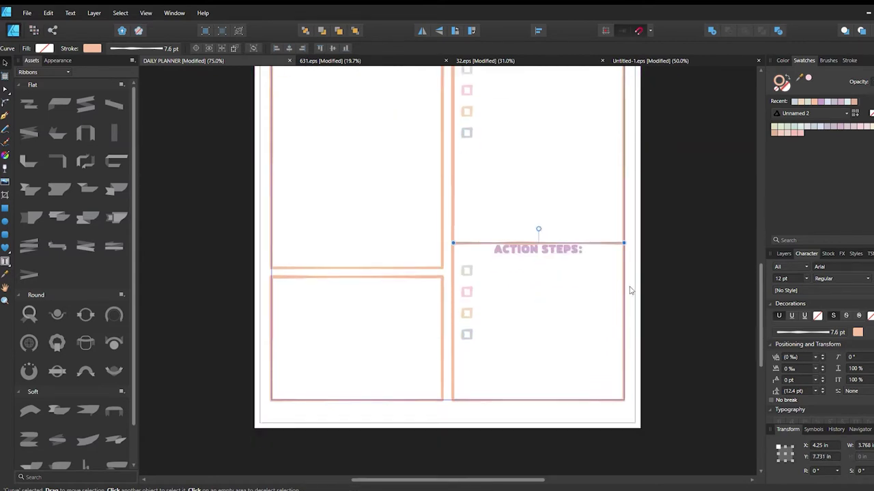
Step: Raise the divider line to about the middle of the extended frame and select it together with the frame
{"action": "key", "text": "ctrl+minus"}
{"action": "left_click_drag", "start_coordinate": [538, 252], "coordinate": [538, 233]}
{"action": "left_click", "coordinate": [560, 231]}
{"action": "left_click", "coordinate": [561, 234]}
{"action": "left_click", "coordinate": [564, 349], "text": "shift"}
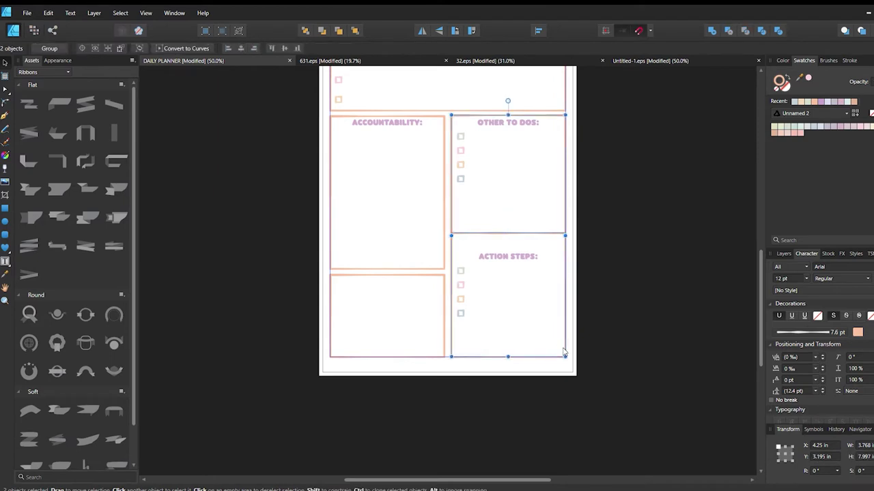
Step: Move the ACTION STEPS heading and its four checkboxes up so they sit closely below the divider line
{"action": "left_click", "coordinate": [539, 256]}
{"action": "left_click_drag", "start_coordinate": [564, 257], "coordinate": [521, 245]}
{"action": "left_click", "coordinate": [506, 214]}
{"action": "left_click_drag", "start_coordinate": [477, 130], "coordinate": [452, 196]}
{"action": "left_click_drag", "start_coordinate": [477, 260], "coordinate": [453, 334]}
{"action": "left_click_drag", "start_coordinate": [460, 301], "coordinate": [460, 289]}
{"action": "left_click", "coordinate": [490, 198]}
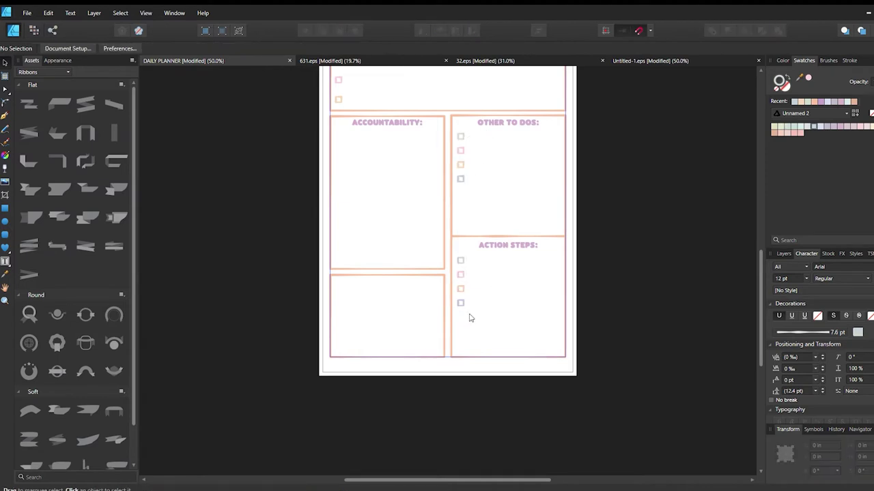
Step: Copy the blue checkbox to the lower end of the OTHER TO DOS box and try pink and peach strokes on it
{"action": "left_click", "coordinate": [460, 179]}
{"action": "left_click_drag", "start_coordinate": [460, 178], "coordinate": [461, 219]}
{"action": "left_click", "coordinate": [839, 128]}
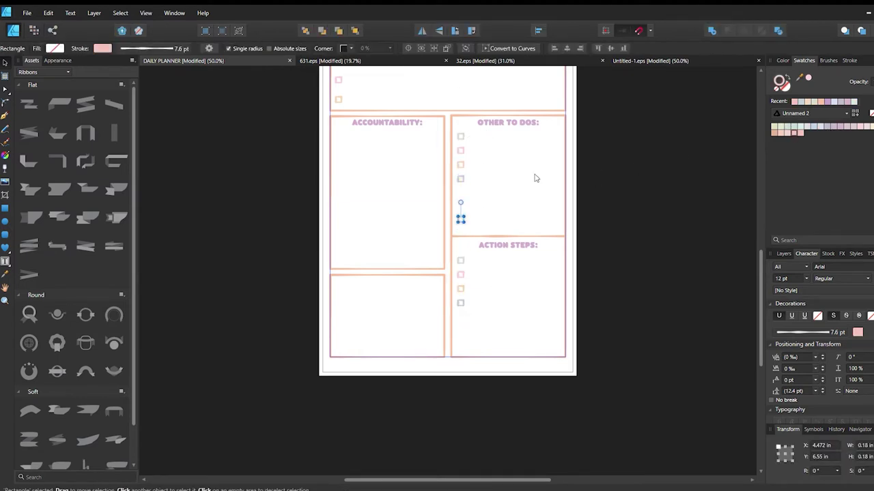
{"action": "left_click", "coordinate": [771, 132]}
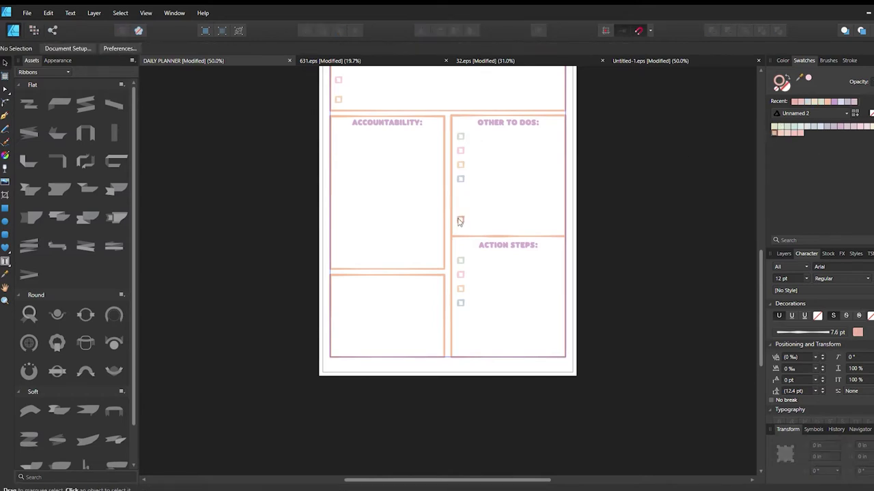
Step: Switch the swatches to the Bright Pastels palette and try its blue and lavender strokes on the copied checkbox
{"action": "left_click", "coordinate": [809, 113]}
{"action": "left_click", "coordinate": [799, 133]}
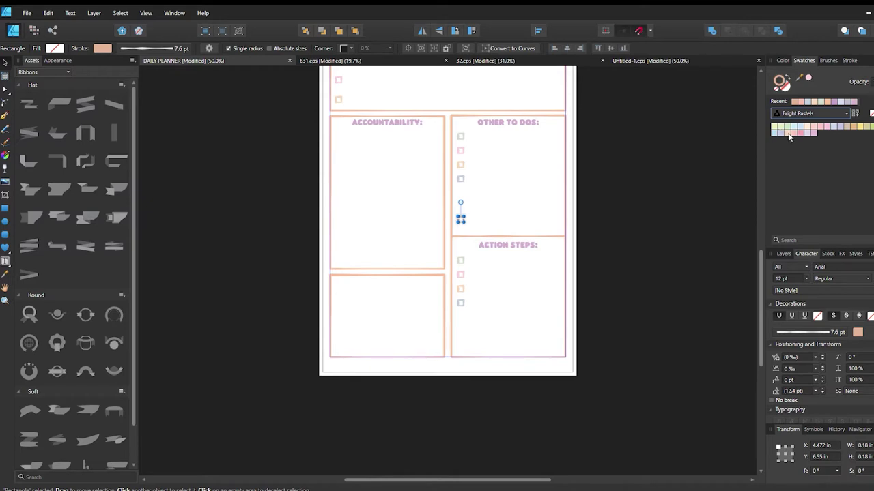
{"action": "left_click", "coordinate": [775, 133]}
{"action": "left_click", "coordinate": [481, 133]}
{"action": "left_click", "coordinate": [460, 219]}
{"action": "left_click", "coordinate": [839, 126]}
{"action": "left_click_drag", "start_coordinate": [506, 131], "coordinate": [475, 203]}
Step: Recolour the fourth OTHER TO DOS checkbox lavender and the fifth one light blue
{"action": "left_click", "coordinate": [460, 178]}
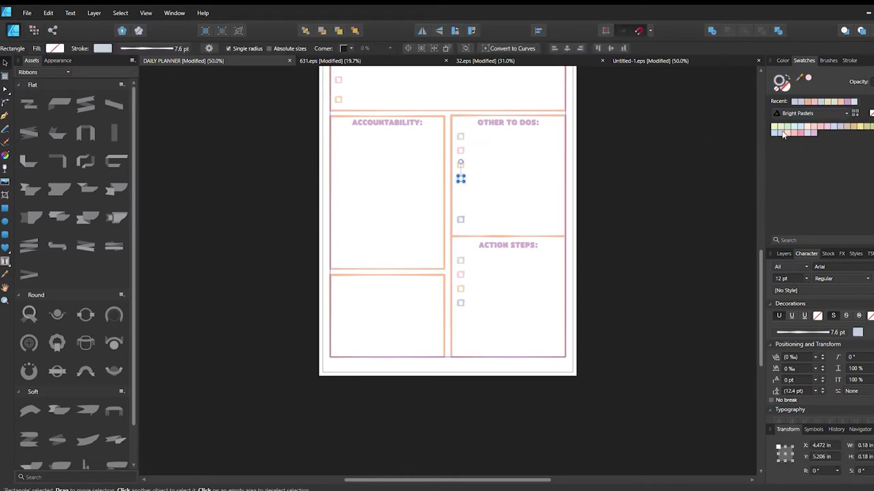
{"action": "left_click", "coordinate": [812, 133]}
{"action": "left_click", "coordinate": [495, 181]}
{"action": "left_click", "coordinate": [460, 179]}
{"action": "left_click", "coordinate": [839, 127]}
{"action": "left_click", "coordinate": [494, 183]}
{"action": "left_click", "coordinate": [460, 219]}
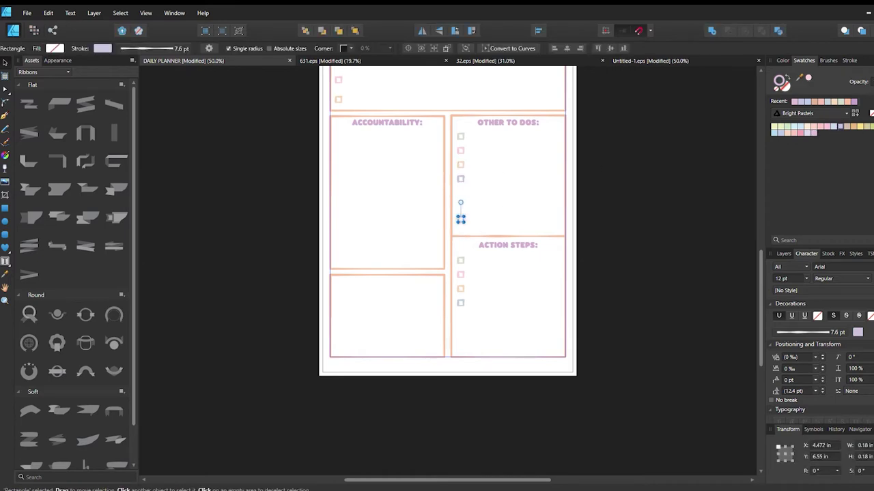
{"action": "left_click", "coordinate": [774, 133]}
{"action": "left_click", "coordinate": [495, 177]}
Step: Delete the old ACTION STEPS checkboxes and space the five OTHER TO DOS checkboxes evenly
{"action": "left_click_drag", "start_coordinate": [474, 254], "coordinate": [453, 322]}
{"action": "key", "text": "Delete"}
{"action": "mouse_move", "coordinate": [460, 179]}
{"action": "left_mouse_down"}
{"action": "mouse_move", "coordinate": [460, 205]}
{"action": "mouse_move", "coordinate": [460, 192]}
{"action": "left_mouse_up"}
{"action": "left_click_drag", "start_coordinate": [477, 133], "coordinate": [455, 227]}
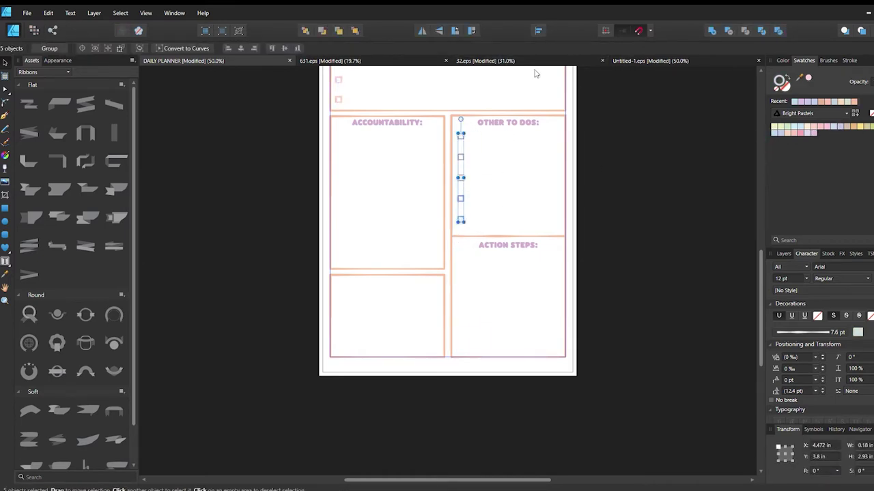
Step: Copy the column of five coloured checkboxes into the ACTION STEPS box, aligned with the column above
{"action": "left_click_drag", "start_coordinate": [459, 166], "coordinate": [460, 291]}
{"action": "left_click", "coordinate": [680, 250]}
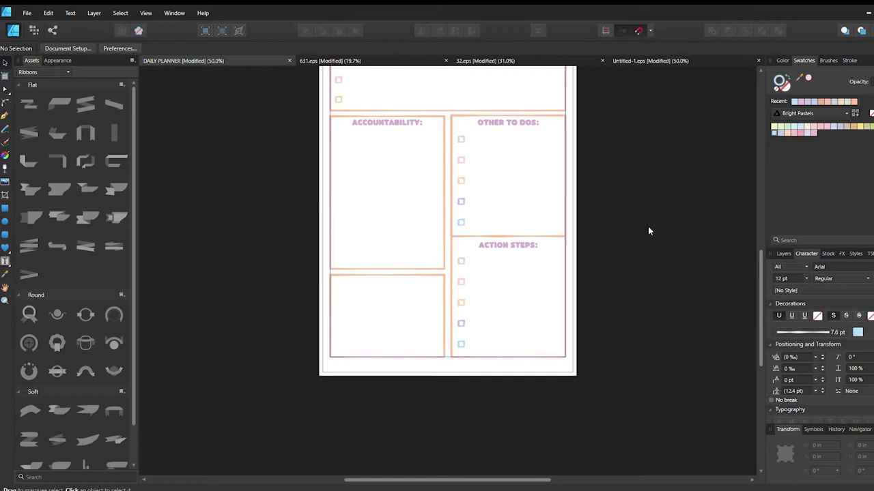
{"action": "scroll", "coordinate": [649, 230], "scroll_direction": "up", "scroll_amount": 2}
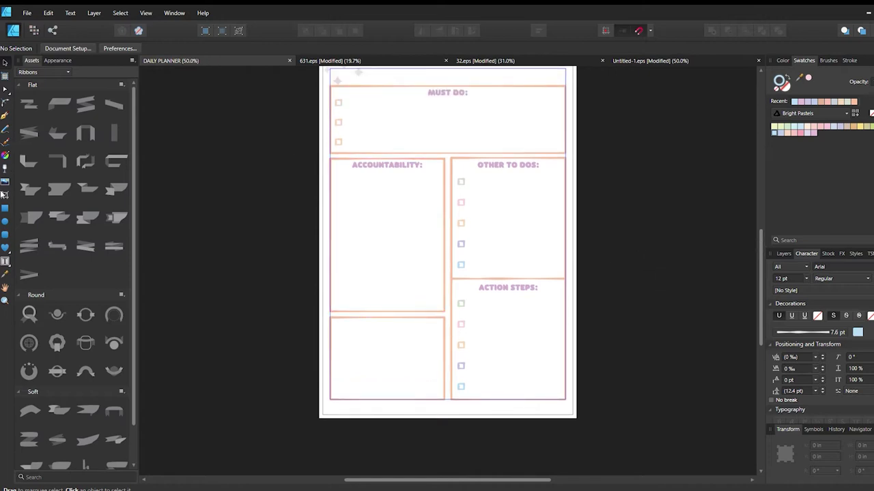
{"action": "key", "text": "p"}
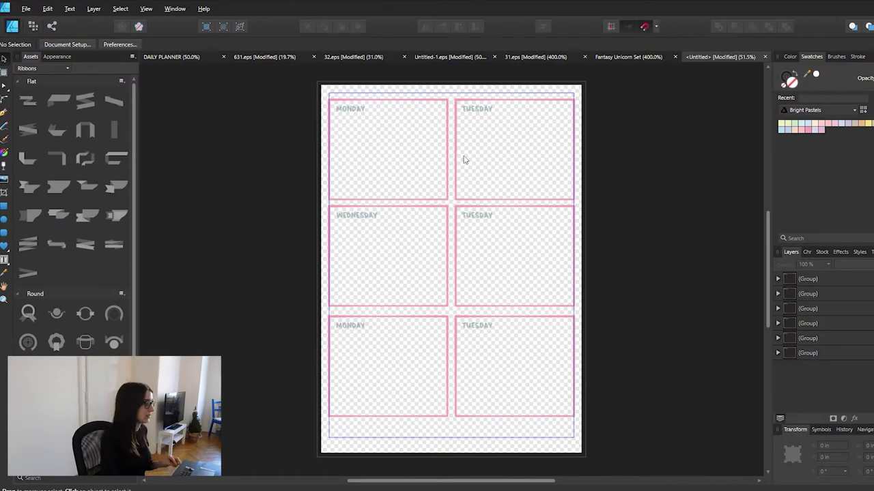
Step: Switch to the DAILY PLANNER document and review its MUST DO, DEADLINES, TOMORROW, OTHER TO DOS and ACTION STEPS sections
{"action": "left_click", "coordinate": [171, 57]}
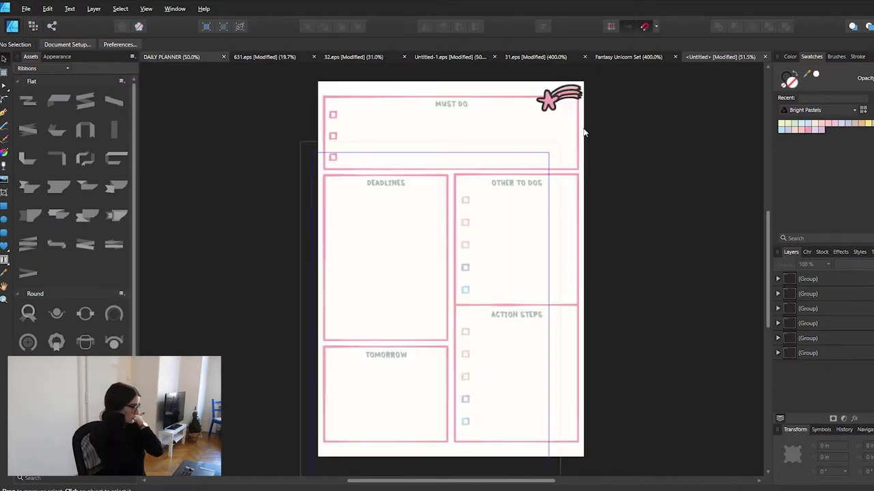
{"action": "scroll", "coordinate": [621, 154], "scroll_direction": "down", "scroll_amount": 1}
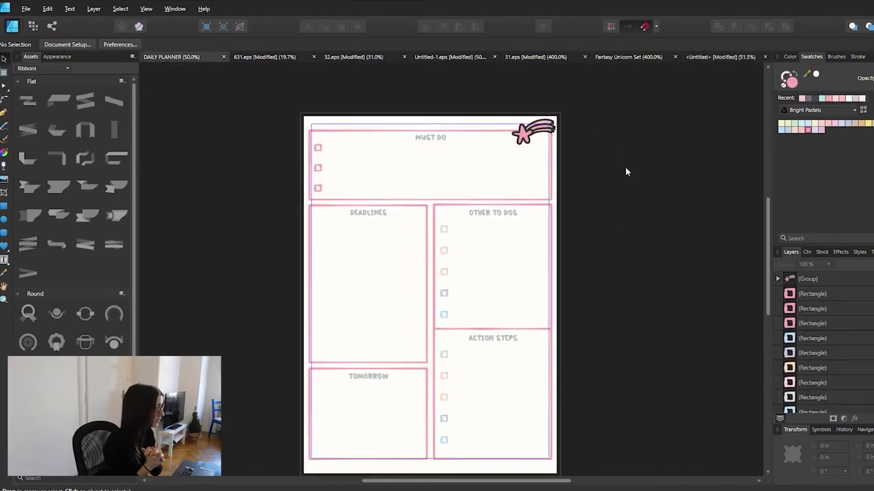
{"action": "scroll", "coordinate": [626, 168], "scroll_direction": "down", "scroll_amount": 1}
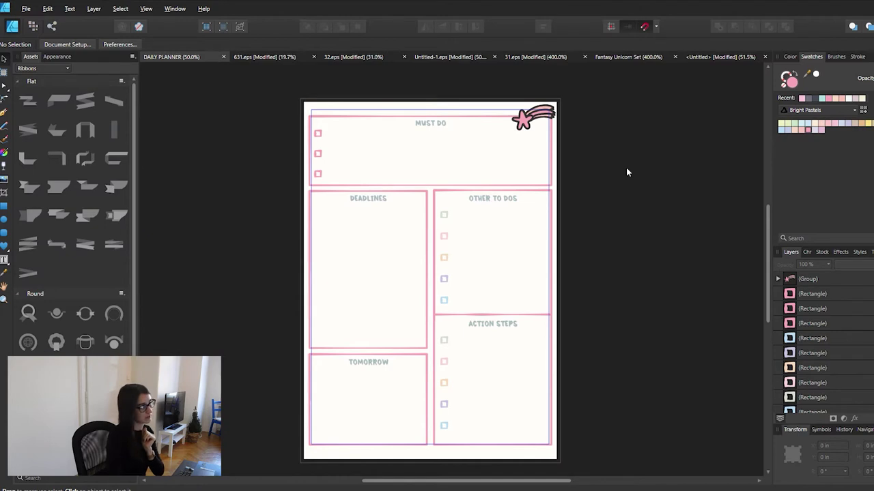
{"action": "key", "text": "ctrl+1"}
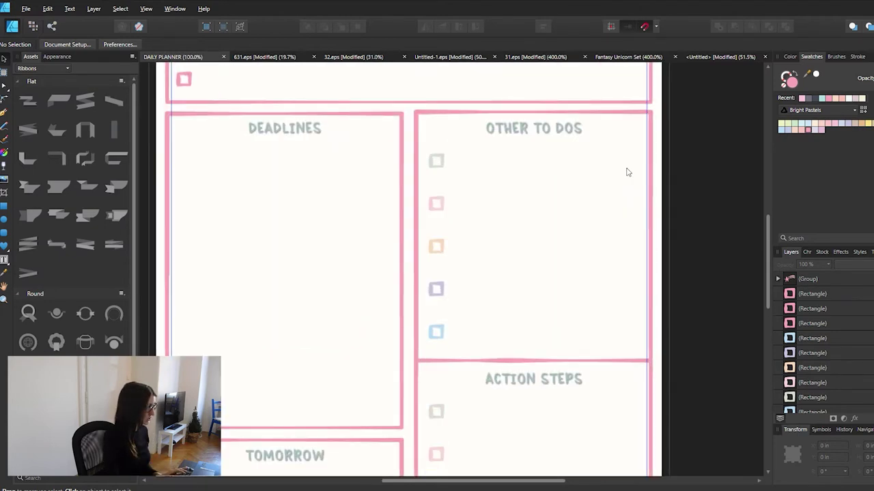
{"action": "scroll", "coordinate": [628, 172], "scroll_direction": "up", "scroll_amount": 4}
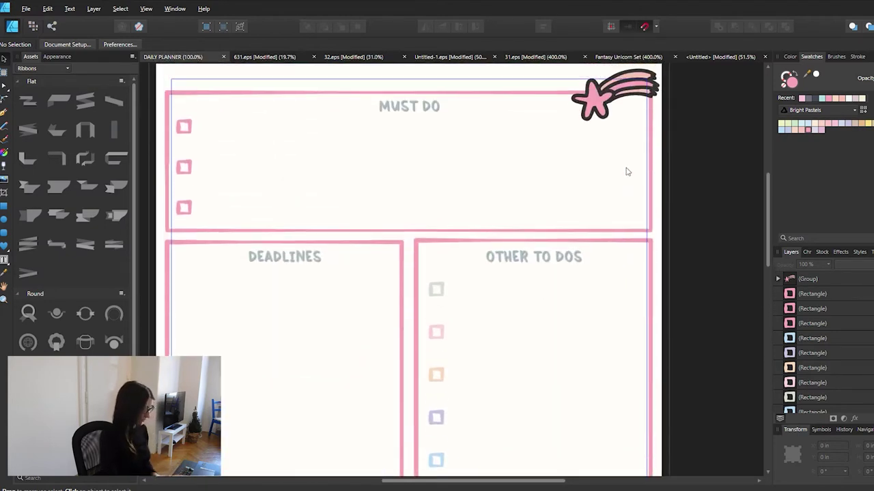
{"action": "scroll", "coordinate": [545, 183], "scroll_direction": "down", "scroll_amount": 10}
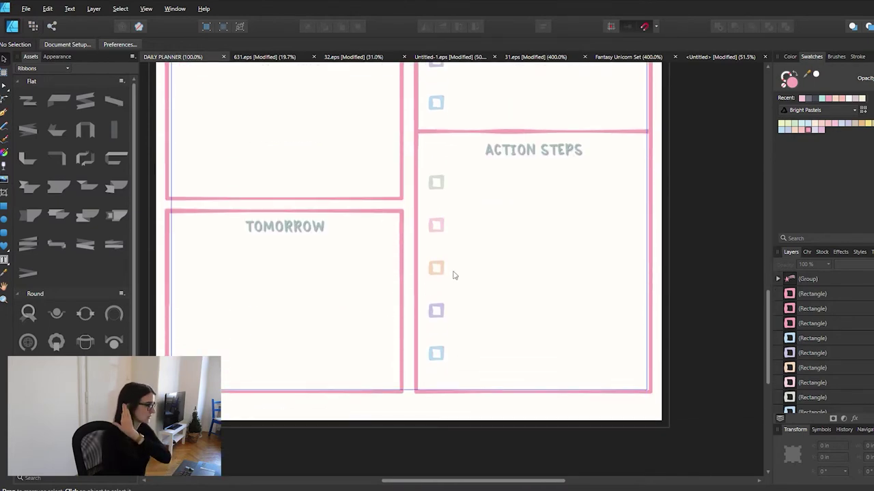
{"action": "scroll", "coordinate": [390, 315], "scroll_direction": "down", "scroll_amount": 3, "text": "ctrl"}
{"action": "scroll", "coordinate": [587, 226], "scroll_direction": "up", "scroll_amount": 1}
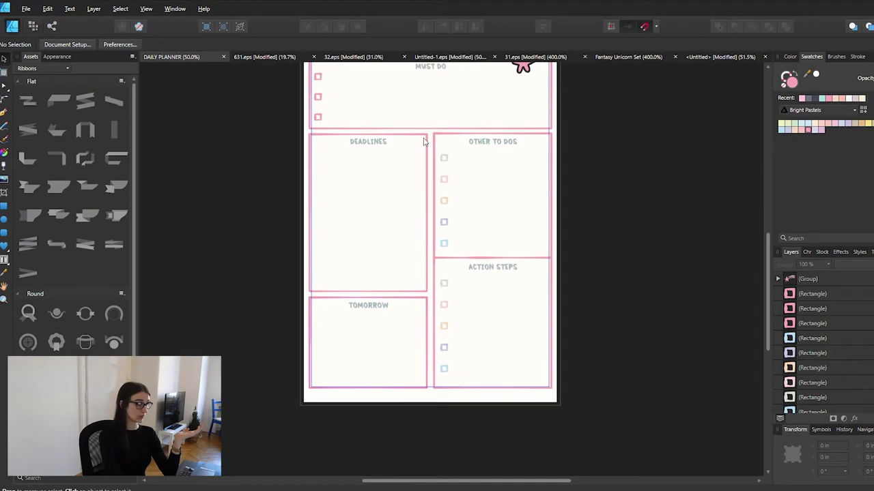
Step: Examine the coloured checkbox lists in the OTHER TO DOS and ACTION STEPS boxes up close
{"action": "scroll", "coordinate": [432, 151], "scroll_direction": "up", "scroll_amount": 2, "text": "ctrl"}
{"action": "scroll", "coordinate": [476, 180], "scroll_direction": "up", "scroll_amount": 1}
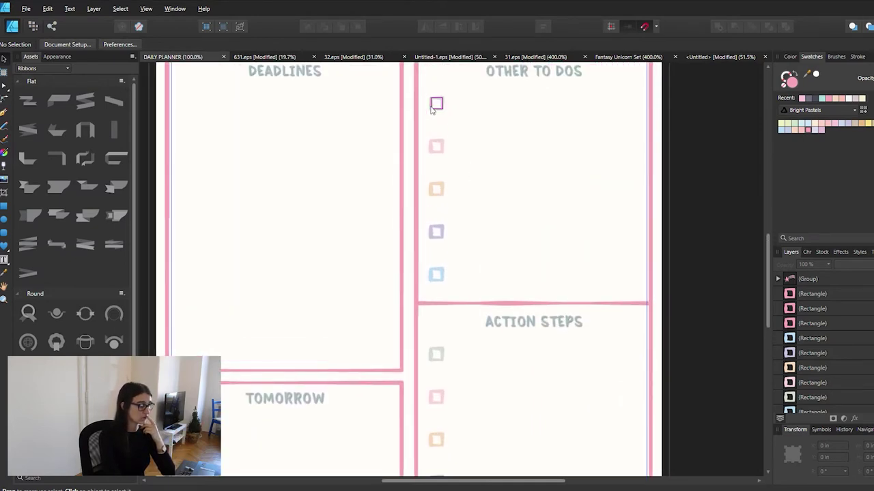
{"action": "scroll", "coordinate": [449, 116], "scroll_direction": "up", "scroll_amount": 1}
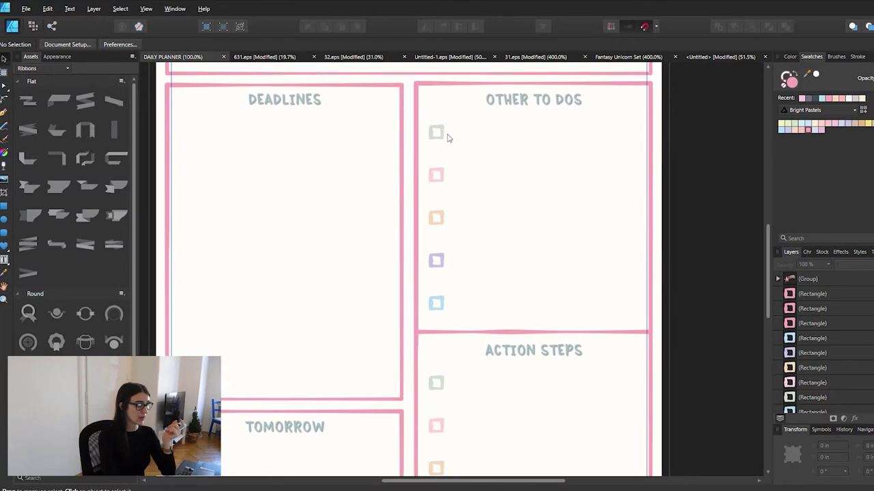
{"action": "scroll", "coordinate": [448, 138], "scroll_direction": "down", "scroll_amount": 1}
{"action": "scroll", "coordinate": [439, 253], "scroll_direction": "down", "scroll_amount": 4}
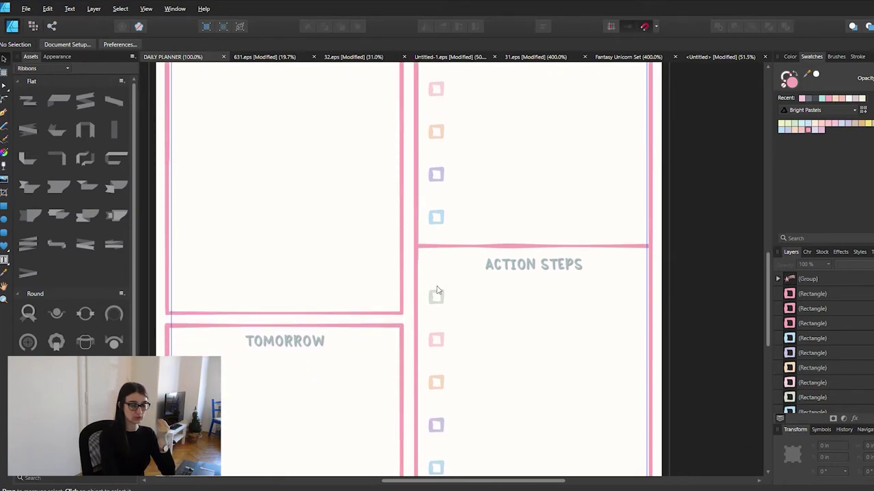
{"action": "scroll", "coordinate": [438, 291], "scroll_direction": "down", "scroll_amount": 6}
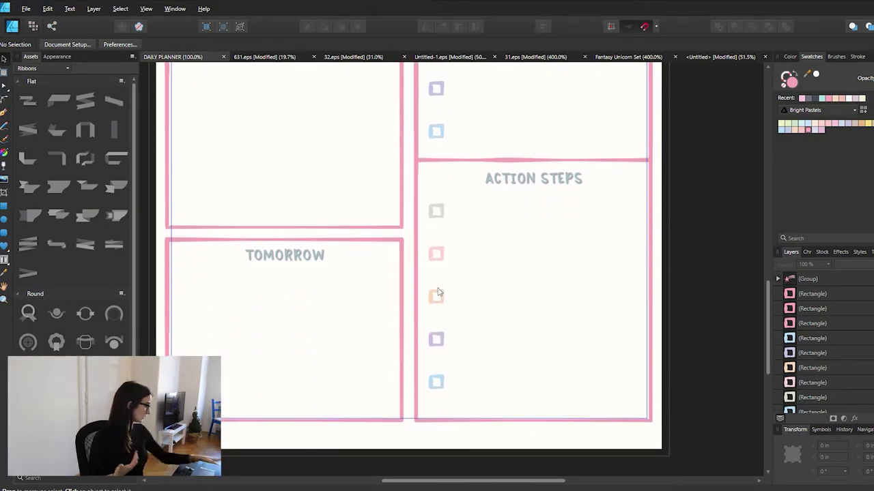
{"action": "scroll", "coordinate": [438, 292], "scroll_direction": "up", "scroll_amount": 7}
{"action": "scroll", "coordinate": [439, 292], "scroll_direction": "up", "scroll_amount": 5}
{"action": "scroll", "coordinate": [429, 195], "scroll_direction": "down", "scroll_amount": 12}
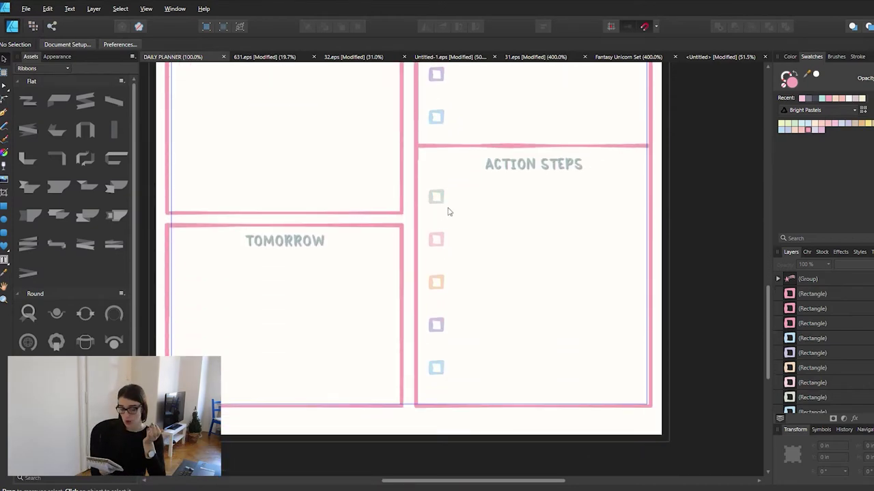
{"action": "scroll", "coordinate": [449, 209], "scroll_direction": "up", "scroll_amount": 6}
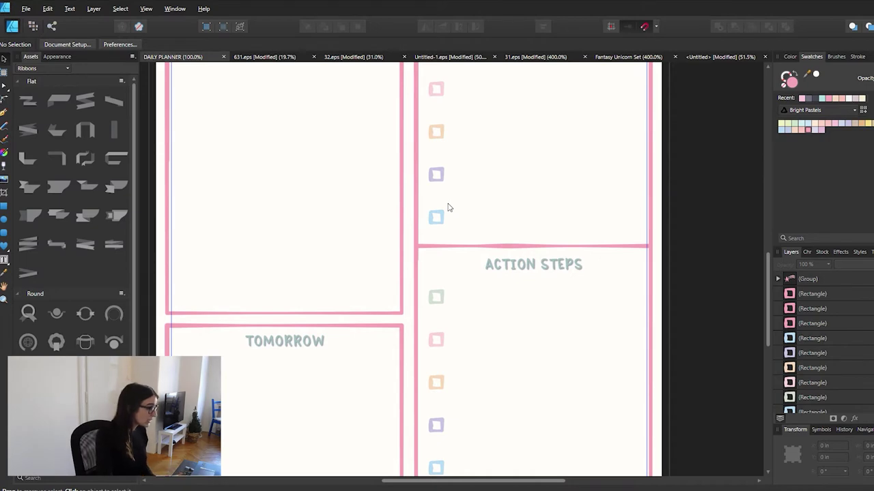
Step: In the untitled weekly planner document, change the TUESDAY heading beside WEDNESDAY to THURSDAY
{"action": "left_click", "coordinate": [712, 56]}
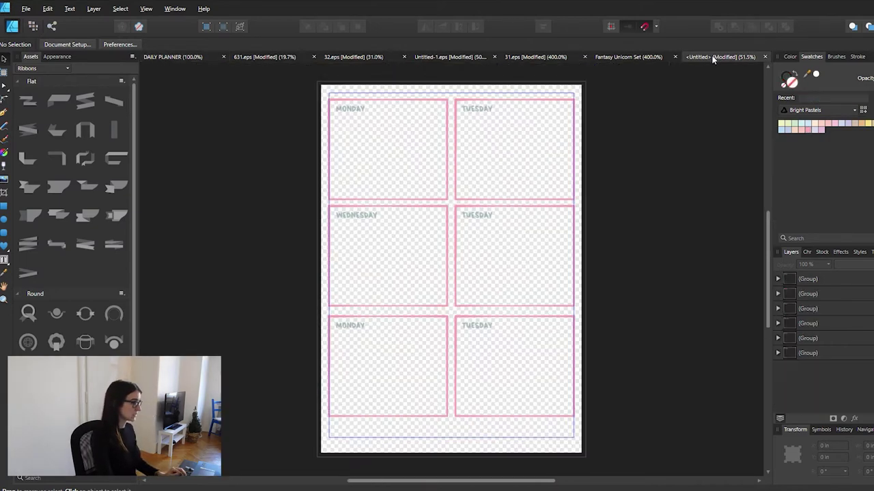
{"action": "key", "text": "ctrl+equal"}
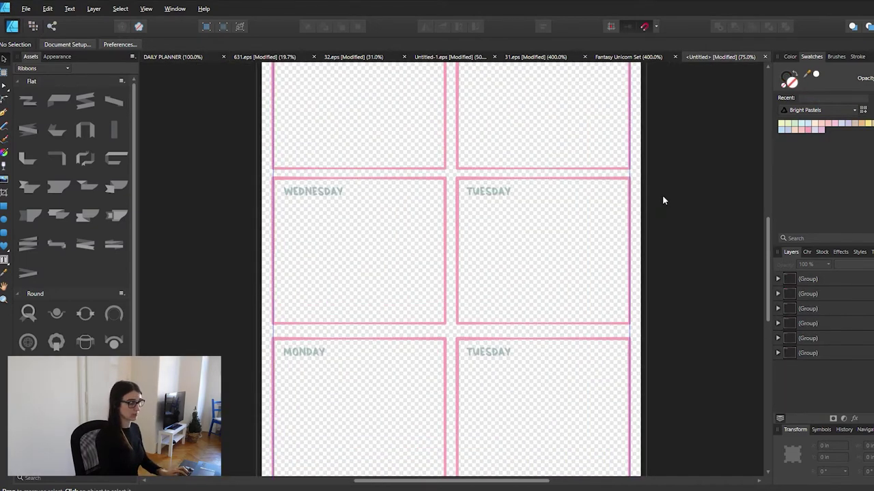
{"action": "left_click", "coordinate": [490, 192]}
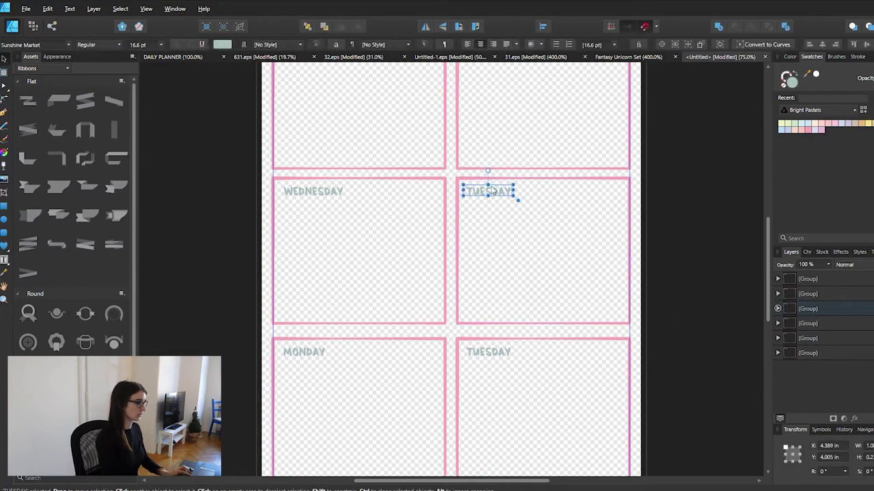
{"action": "double_click", "coordinate": [490, 191]}
{"action": "double_click", "coordinate": [490, 191]}
{"action": "type", "text": "THURS"}
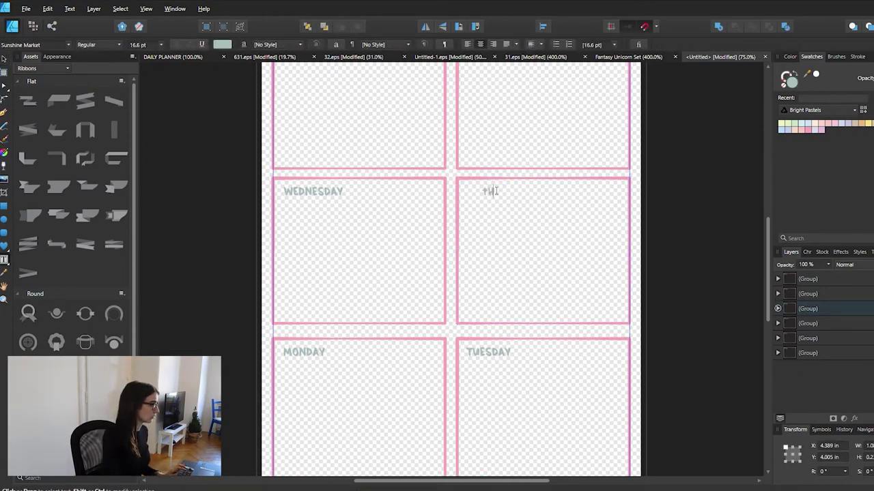
{"action": "key", "text": "BackSpace"}
{"action": "key", "text": "BackSpace"}
{"action": "key", "text": "BackSpace"}
{"action": "key", "text": "BackSpace"}
{"action": "key", "text": "BackSpace"}
{"action": "type", "text": "TH"}
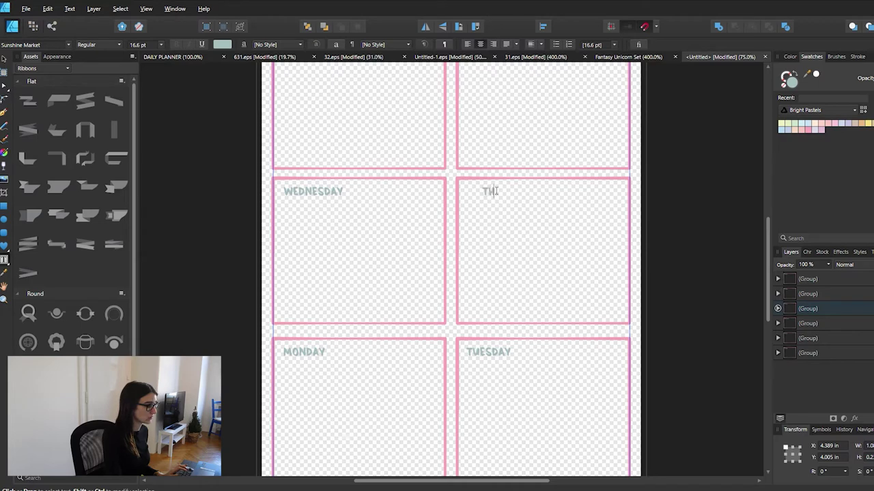
{"action": "type", "text": "URSDAY"}
{"action": "key", "text": "Escape"}
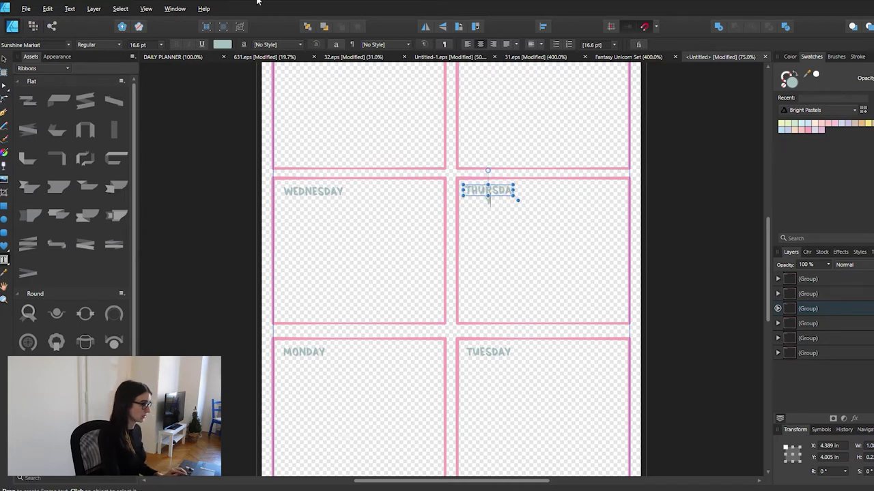
{"action": "key", "text": "v"}
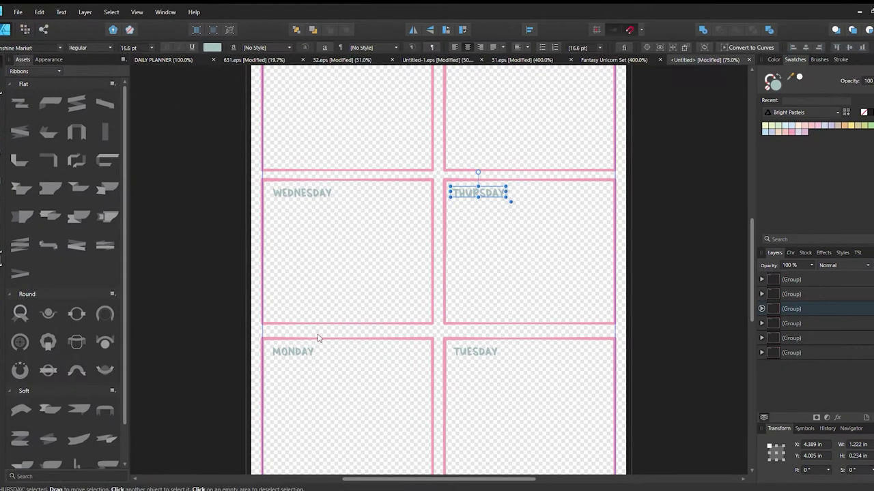
Step: Change the two headings in the bottom row of boxes from MONDAY and TUESDAY to FRIDAY and NOTES
{"action": "left_click", "coordinate": [320, 351]}
{"action": "double_click", "coordinate": [311, 352]}
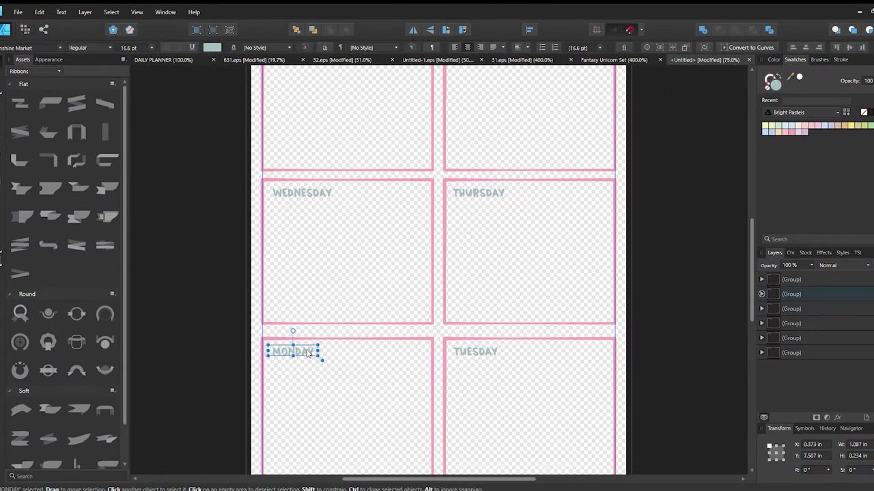
{"action": "type", "text": "FRIDAY"}
{"action": "double_click", "coordinate": [473, 352]}
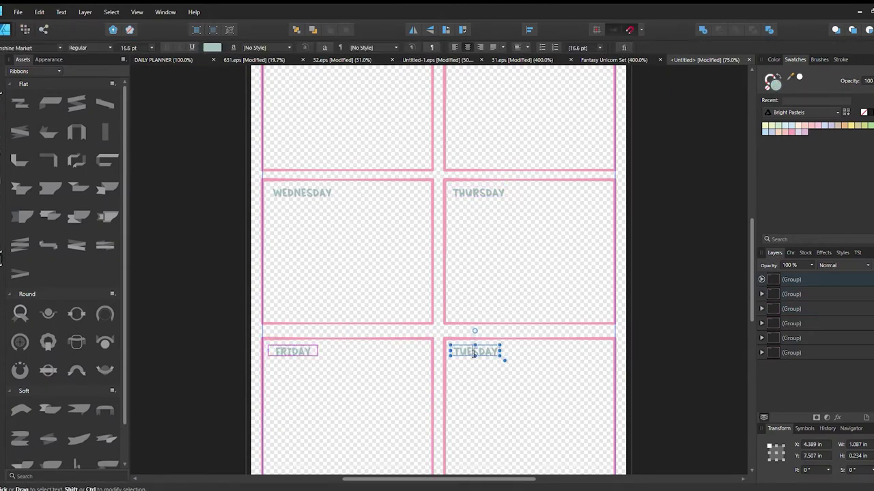
{"action": "type", "text": "NOTES"}
{"action": "key", "text": "Escape"}
{"action": "key", "text": "Escape"}
Step: Try to select the FRIDAY and WEDNESDAY headings together inside their groups
{"action": "scroll", "coordinate": [403, 329], "scroll_direction": "down", "scroll_amount": 1}
{"action": "left_click", "coordinate": [315, 304]}
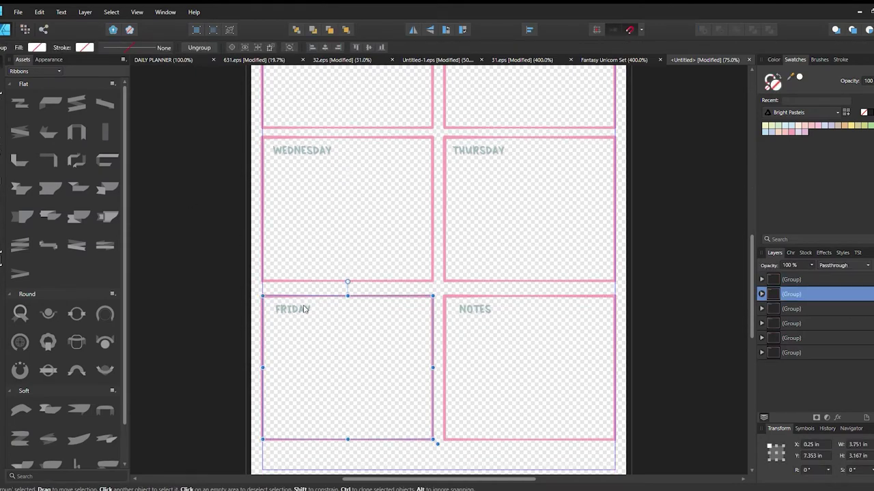
{"action": "double_click", "coordinate": [304, 307]}
{"action": "scroll", "coordinate": [316, 183], "scroll_direction": "up", "scroll_amount": 1}
{"action": "double_click", "coordinate": [312, 182], "text": "shift"}
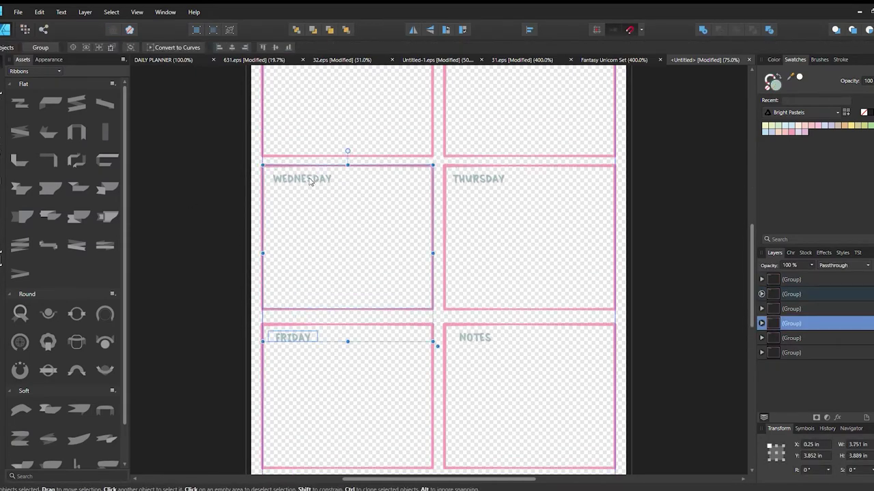
{"action": "left_click", "coordinate": [298, 337], "text": "shift"}
{"action": "double_click", "coordinate": [298, 338], "text": "shift"}
{"action": "double_click", "coordinate": [303, 181], "text": "shift"}
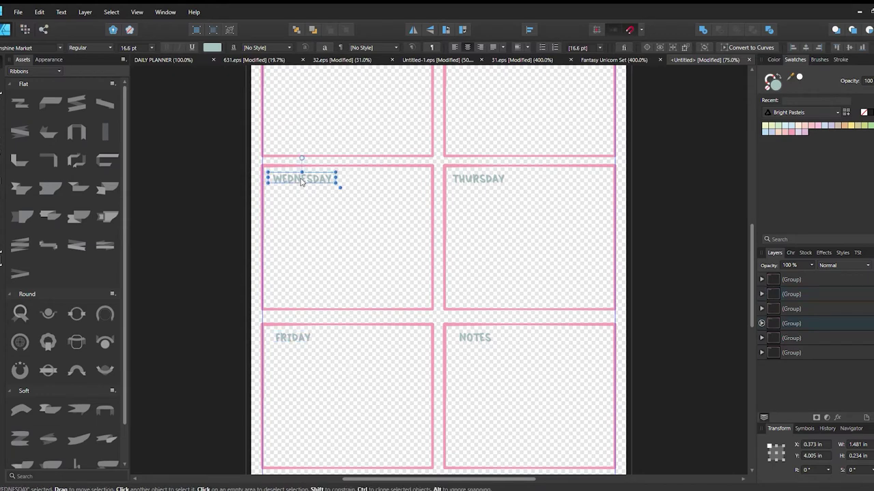
{"action": "left_click", "coordinate": [298, 334], "text": "shift"}
{"action": "left_click", "coordinate": [301, 343]}
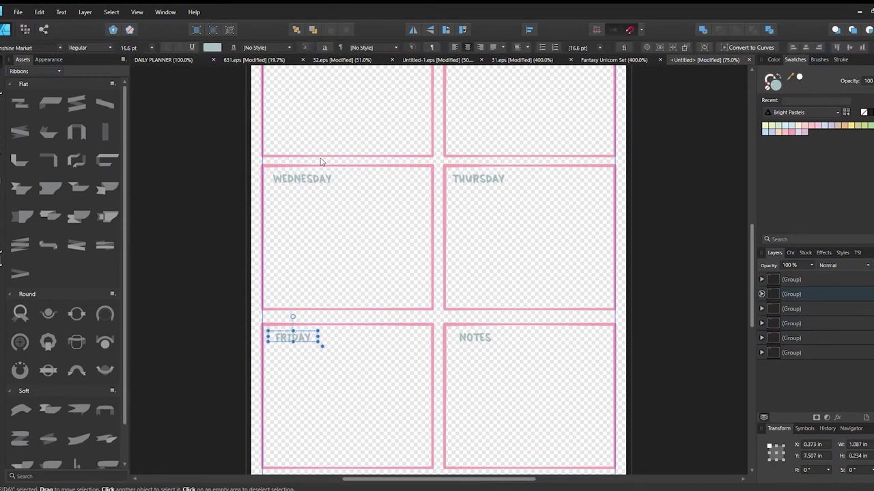
{"action": "double_click", "coordinate": [315, 180], "text": "shift"}
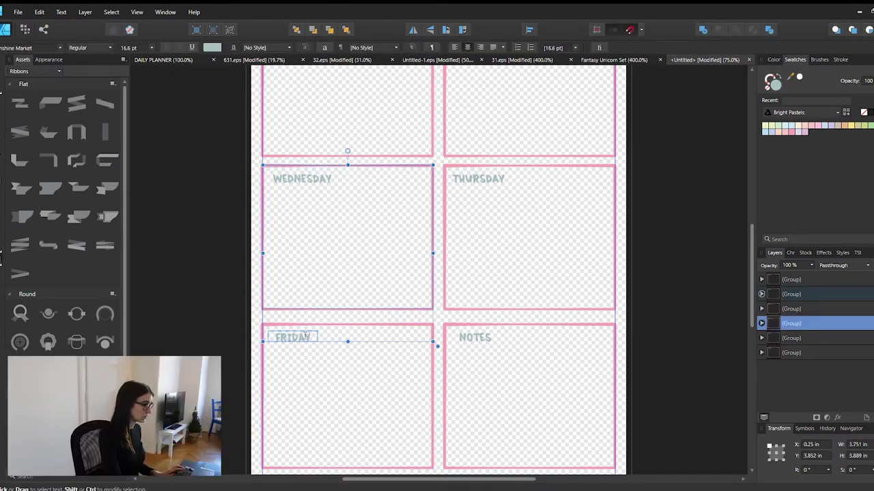
Step: Left-align the text of the FRIDAY and WEDNESDAY headings within their text frames
{"action": "left_click", "coordinate": [307, 337]}
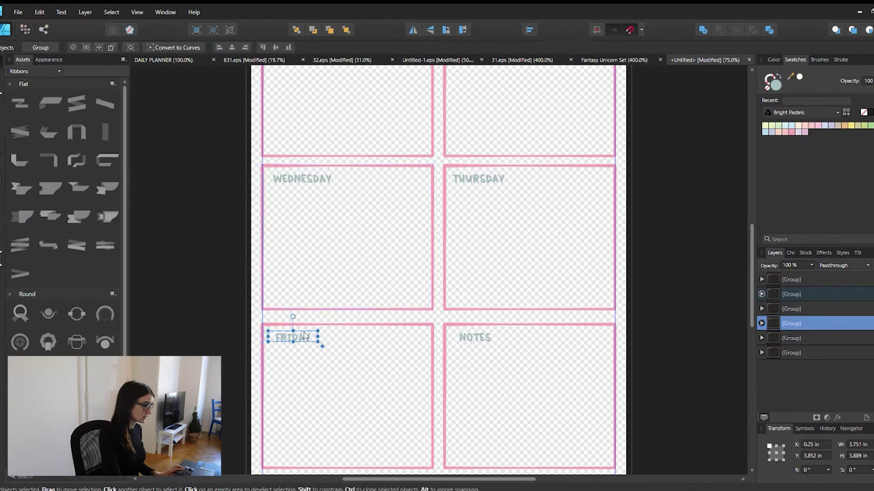
{"action": "left_click", "coordinate": [455, 47]}
{"action": "left_click", "coordinate": [314, 178]}
{"action": "left_click", "coordinate": [455, 47]}
Step: Left-align the MONDAY, TUESDAY, THURSDAY and NOTES headings within their text frames
{"action": "scroll", "coordinate": [357, 148], "scroll_direction": "up", "scroll_amount": 1}
{"action": "scroll", "coordinate": [356, 149], "scroll_direction": "up", "scroll_amount": 2}
{"action": "left_click", "coordinate": [300, 111]}
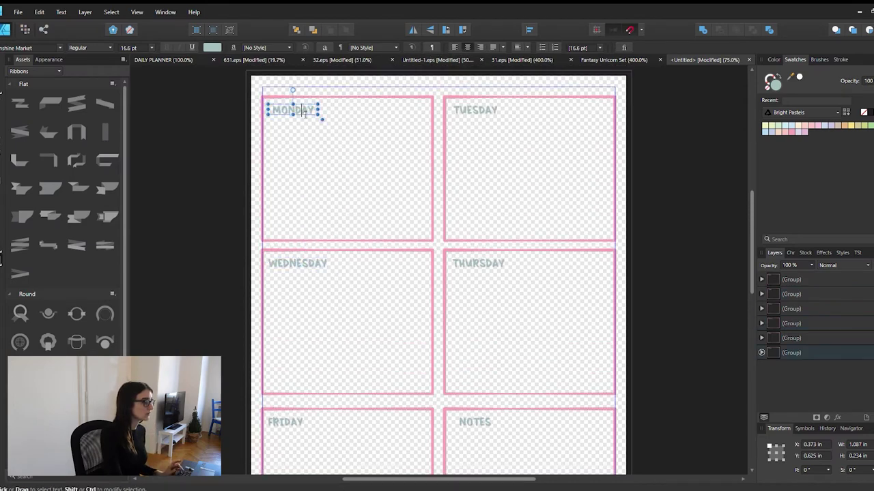
{"action": "left_click", "coordinate": [479, 109]}
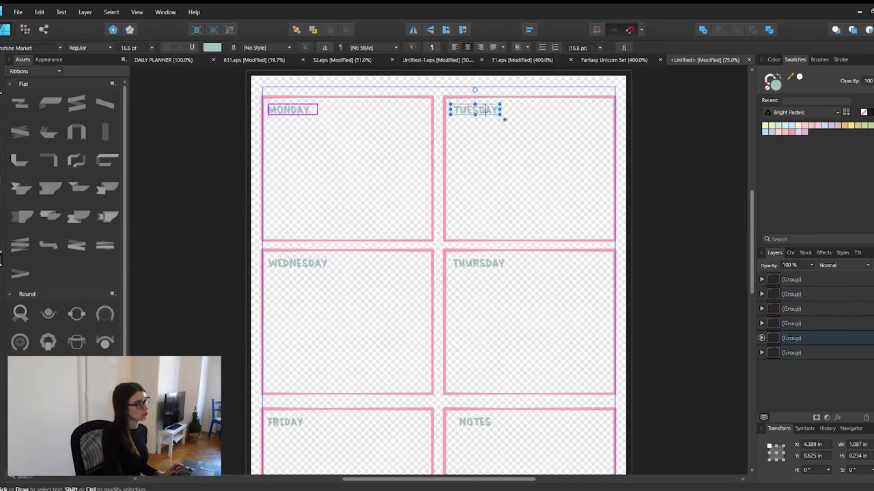
{"action": "left_click", "coordinate": [498, 265]}
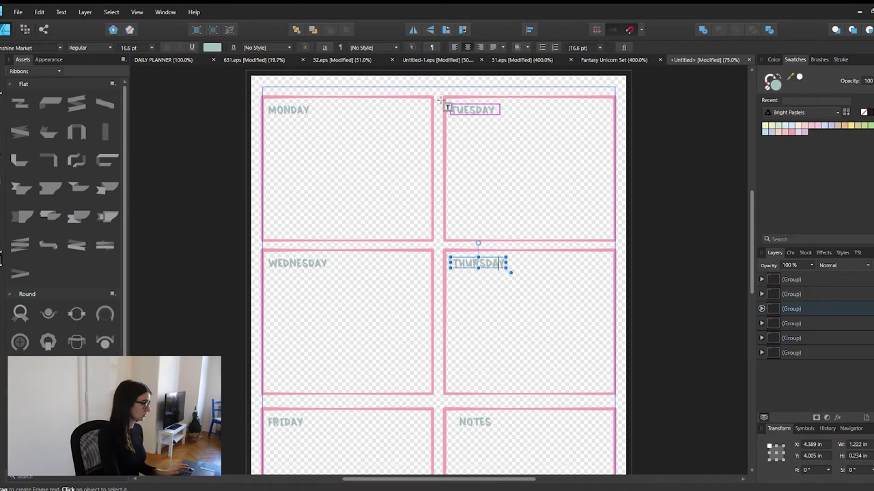
{"action": "scroll", "coordinate": [525, 382], "scroll_direction": "down", "scroll_amount": 1}
{"action": "left_click", "coordinate": [475, 394]}
{"action": "key", "text": "ctrl+a"}
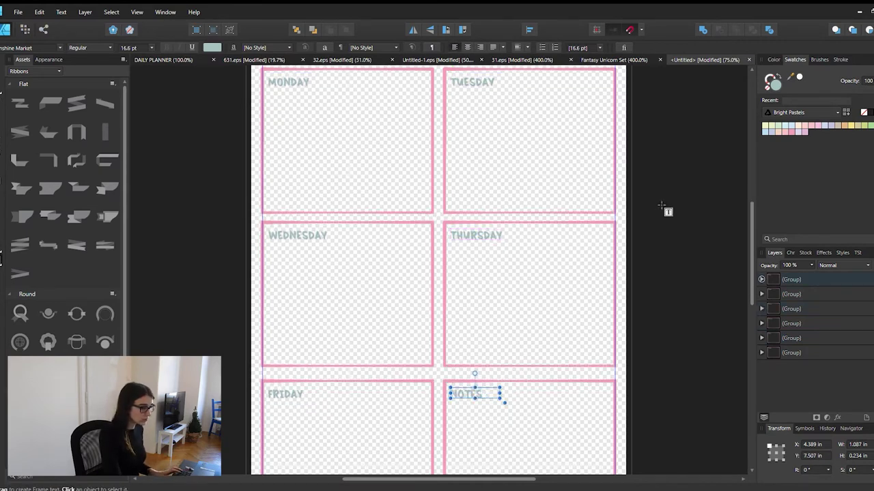
{"action": "key", "text": "Escape"}
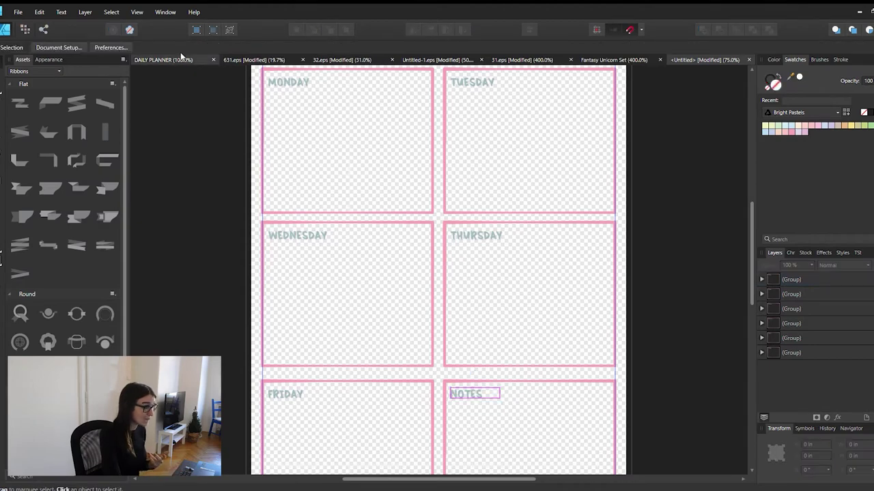
Step: Copy the full-page off-white background rectangle from the DAILY PLANNER document into the untitled weekly planner
{"action": "left_click", "coordinate": [174, 59]}
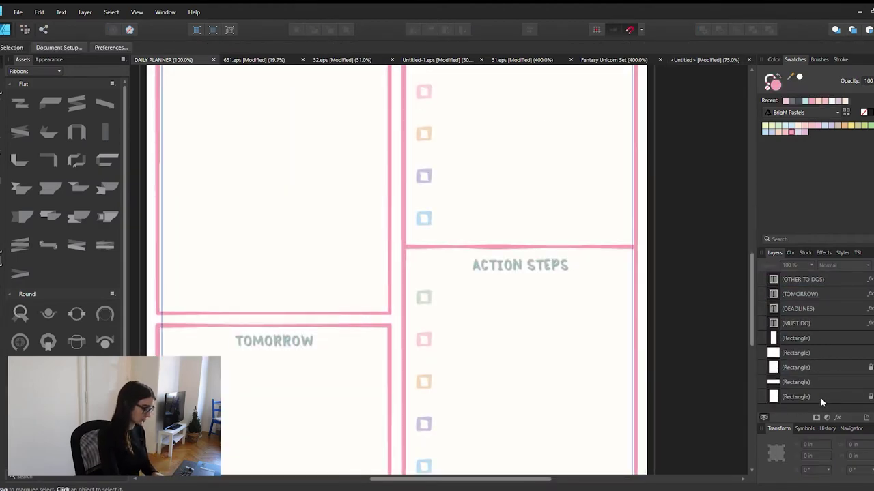
{"action": "left_click", "coordinate": [821, 398]}
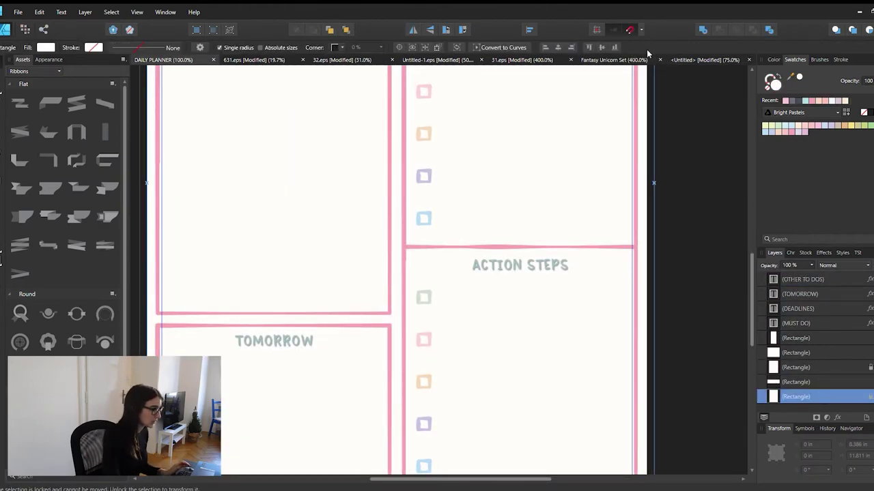
{"action": "left_click", "coordinate": [723, 59]}
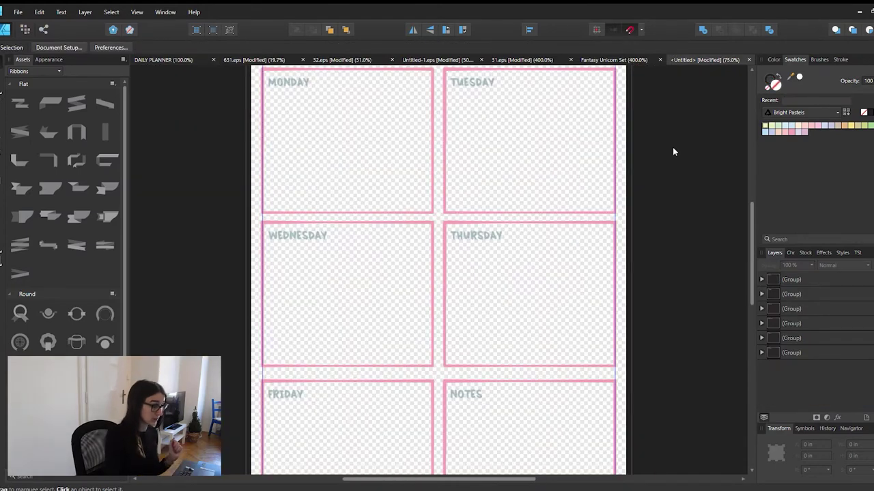
{"action": "key", "text": "ctrl+minus"}
{"action": "key", "text": "ctrl+v"}
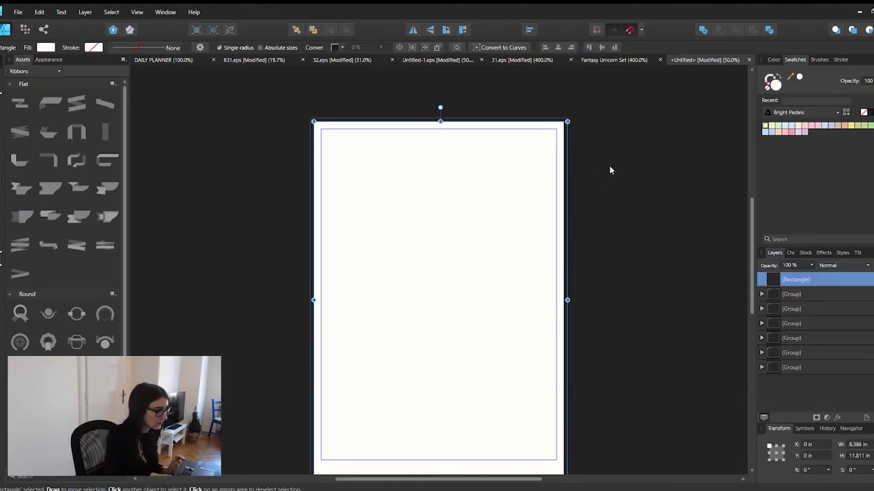
Step: Move the background rectangle below all six box groups in the layer order
{"action": "scroll", "coordinate": [519, 307], "scroll_direction": "down", "scroll_amount": 3}
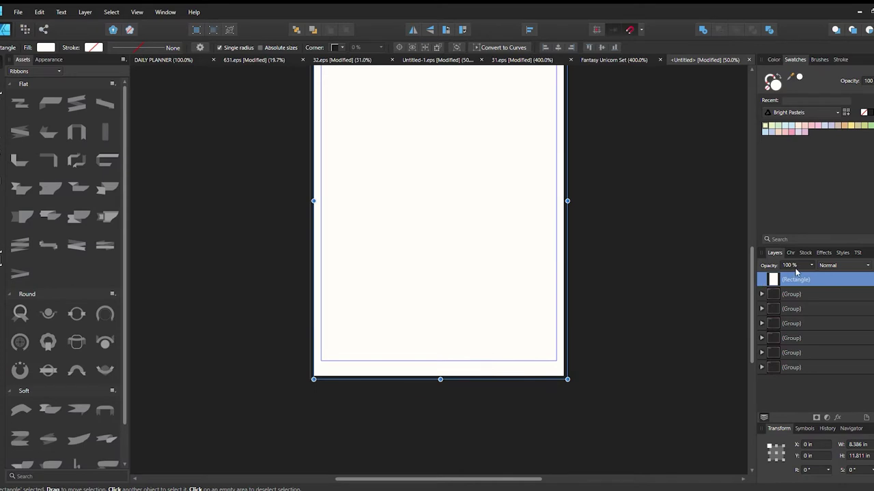
{"action": "left_click_drag", "start_coordinate": [795, 271], "coordinate": [810, 379]}
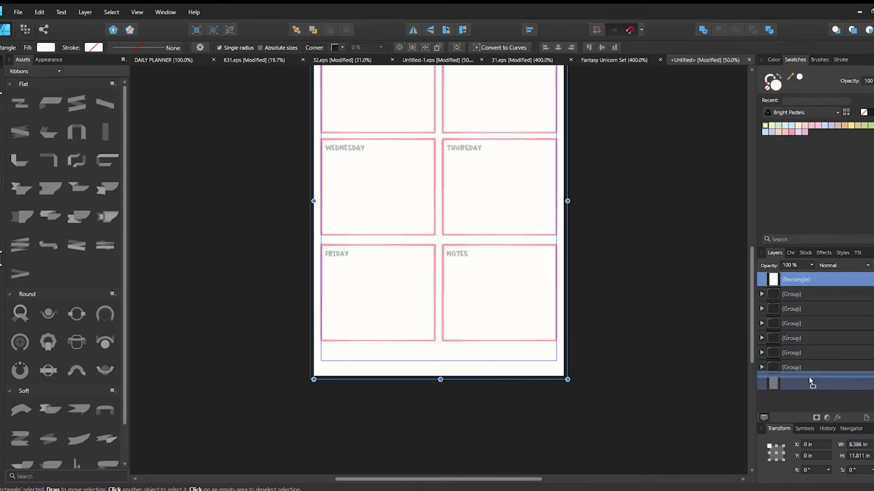
{"action": "left_click", "coordinate": [658, 273]}
{"action": "scroll", "coordinate": [632, 280], "scroll_direction": "up", "scroll_amount": 3}
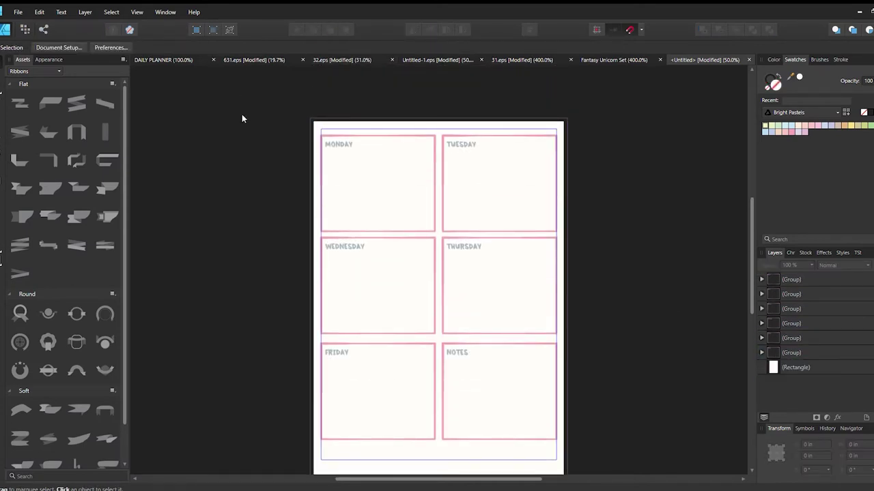
Step: Move all six boxes down together so they are vertically centred between the page margins
{"action": "scroll", "coordinate": [241, 114], "scroll_direction": "down", "scroll_amount": 1}
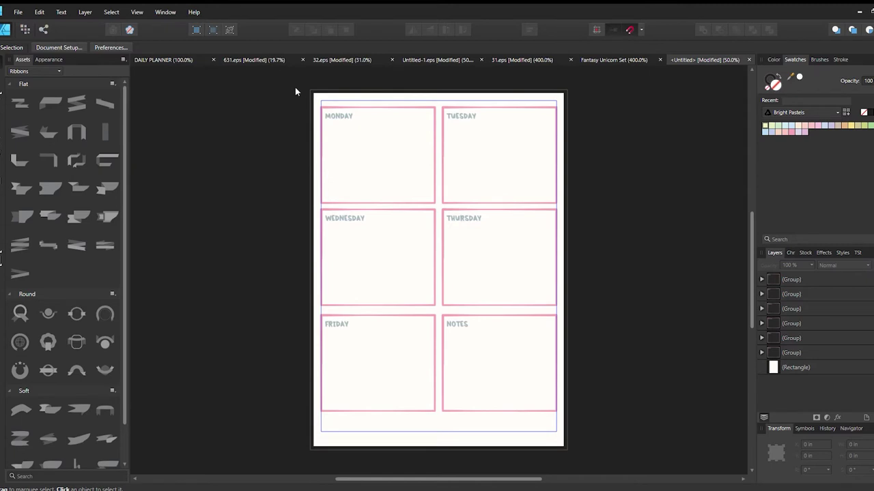
{"action": "left_click_drag", "start_coordinate": [297, 82], "coordinate": [587, 440]}
{"action": "left_click_drag", "start_coordinate": [499, 321], "coordinate": [500, 330]}
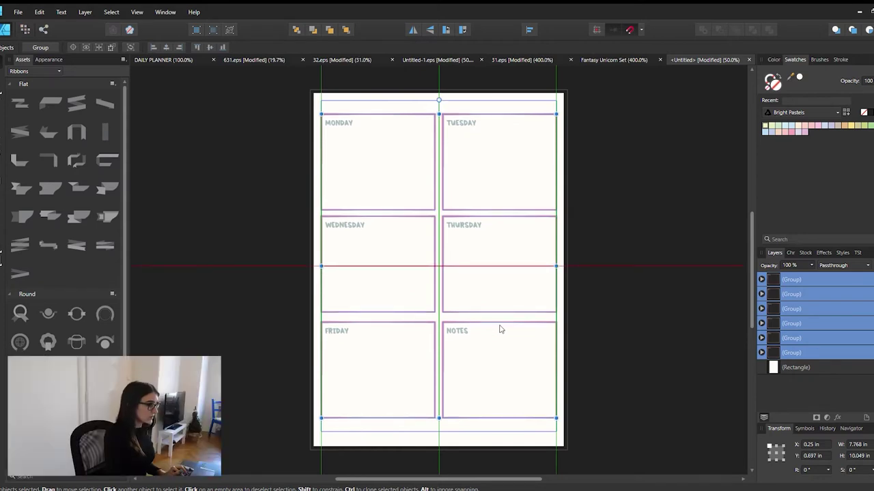
{"action": "left_click", "coordinate": [600, 310]}
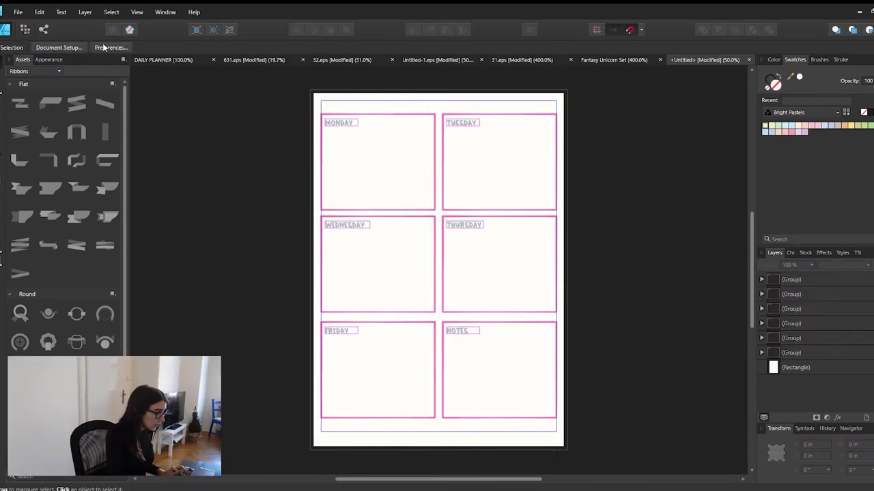
Step: Copy the shooting star group from the DAILY PLANNER document into the weekly planner, at the page's upper right corner
{"action": "left_click", "coordinate": [173, 59]}
{"action": "scroll", "coordinate": [552, 267], "scroll_direction": "up", "scroll_amount": 6}
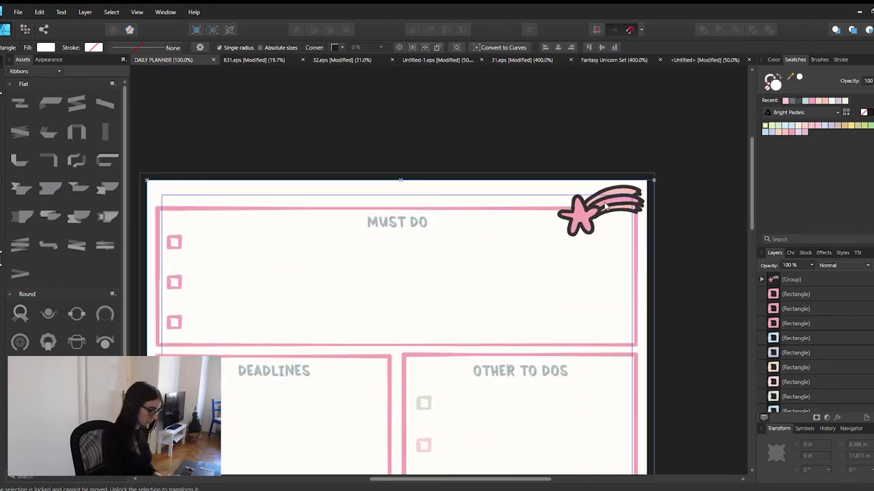
{"action": "left_click", "coordinate": [606, 208]}
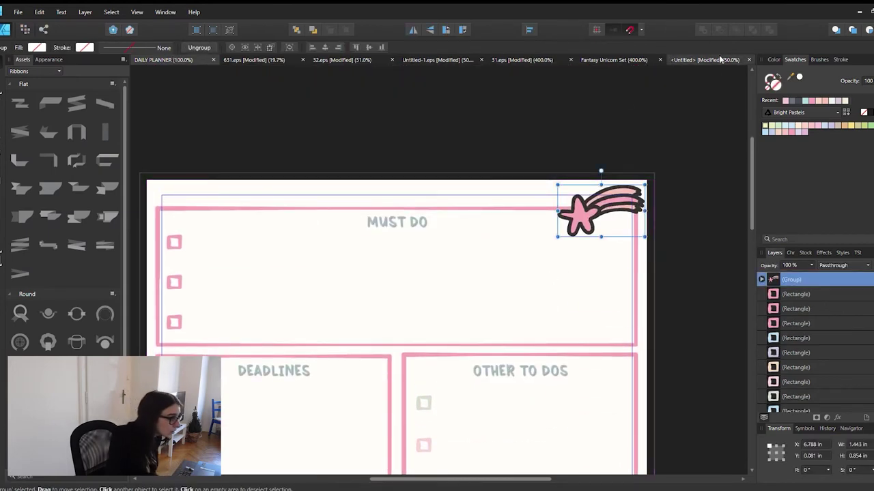
{"action": "left_click", "coordinate": [716, 60]}
{"action": "key", "text": "ctrl+v"}
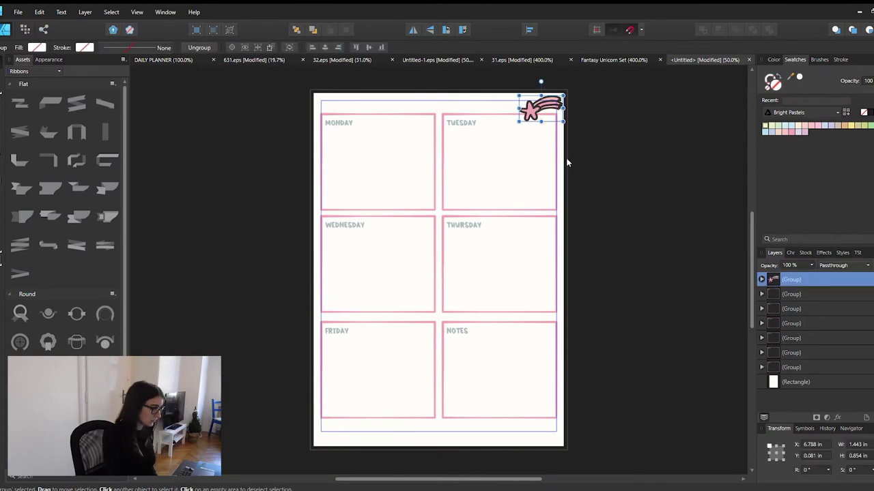
{"action": "scroll", "coordinate": [568, 160], "scroll_direction": "up", "scroll_amount": 1}
{"action": "key", "text": "ctrl+1"}
{"action": "scroll", "coordinate": [594, 205], "scroll_direction": "up", "scroll_amount": 5}
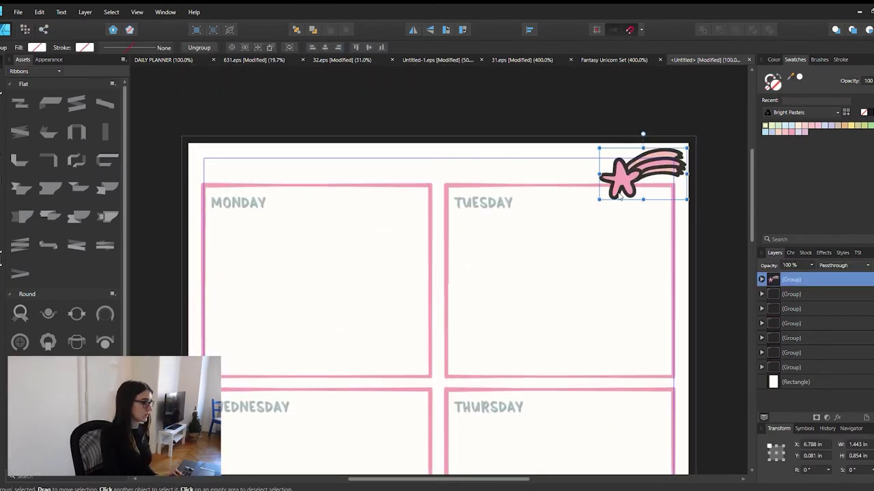
{"action": "left_click", "coordinate": [704, 159]}
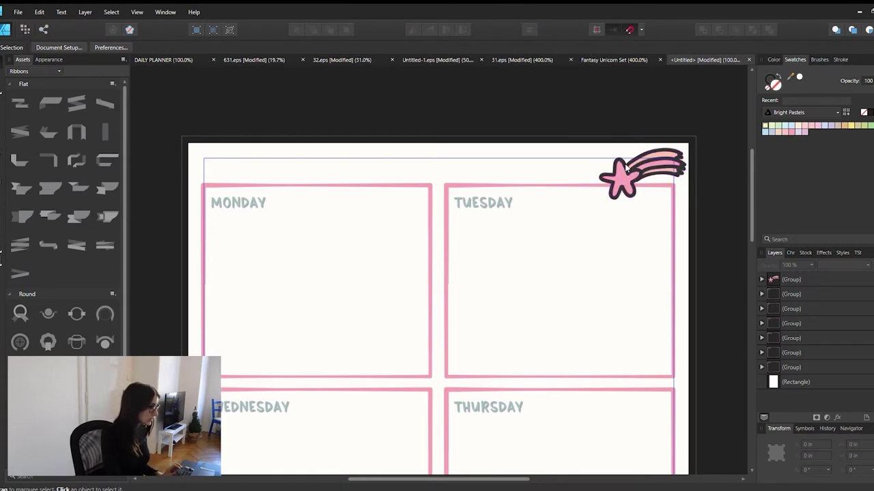
Step: Move the six boxes and the shooting star down together to leave more space at the top of the page
{"action": "scroll", "coordinate": [625, 163], "scroll_direction": "down", "scroll_amount": 3}
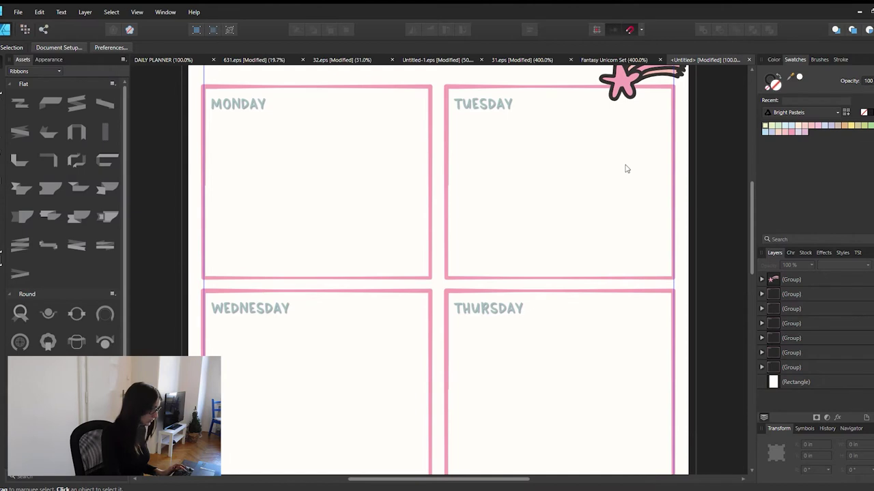
{"action": "key", "text": "ctrl+minus"}
{"action": "key", "text": "ctrl+minus"}
{"action": "left_click_drag", "start_coordinate": [294, 112], "coordinate": [580, 466]}
{"action": "left_click_drag", "start_coordinate": [490, 351], "coordinate": [487, 367]}
{"action": "left_click", "coordinate": [609, 299]}
{"action": "left_click_drag", "start_coordinate": [245, 105], "coordinate": [603, 482]}
{"action": "left_click", "coordinate": [527, 146], "text": "shift"}
{"action": "left_click_drag", "start_coordinate": [442, 221], "coordinate": [441, 221]}
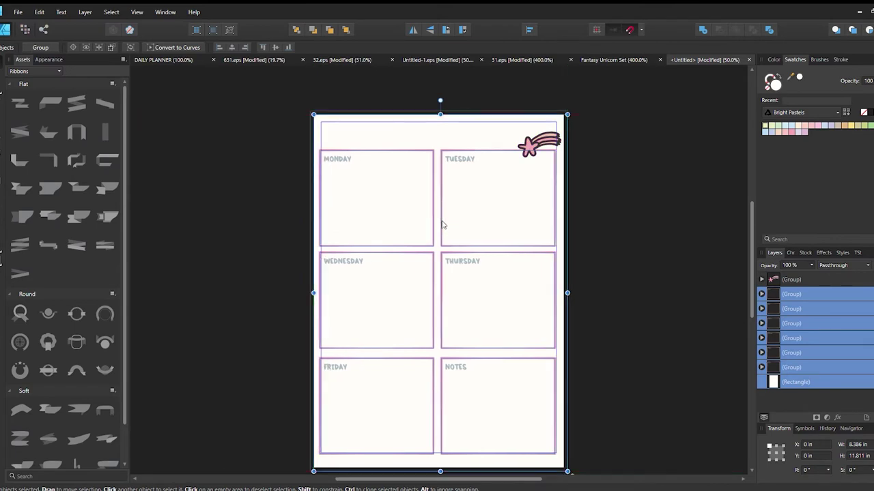
{"action": "key", "text": "ctrl+d"}
Step: Reposition the six boxes, without the star, to X 0.25 in and Y 1.144 in so they line up with the side margins
{"action": "left_click_drag", "start_coordinate": [276, 132], "coordinate": [627, 471]}
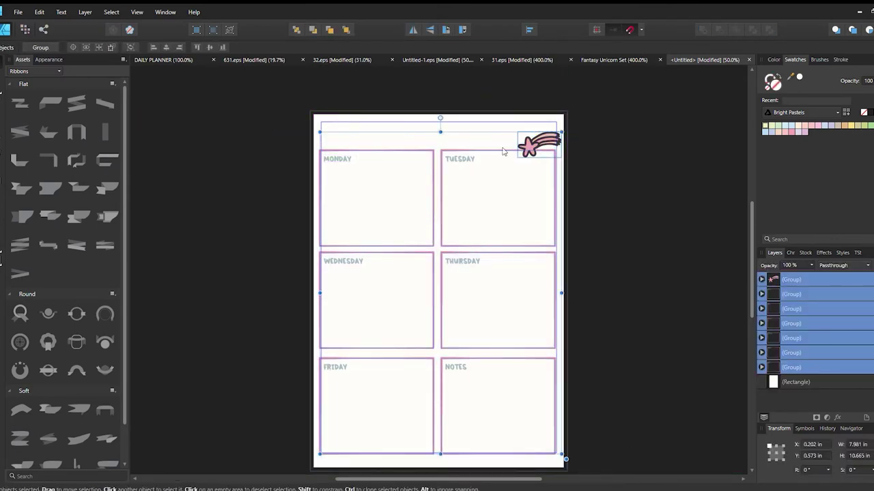
{"action": "left_click_drag", "start_coordinate": [459, 213], "coordinate": [460, 211]}
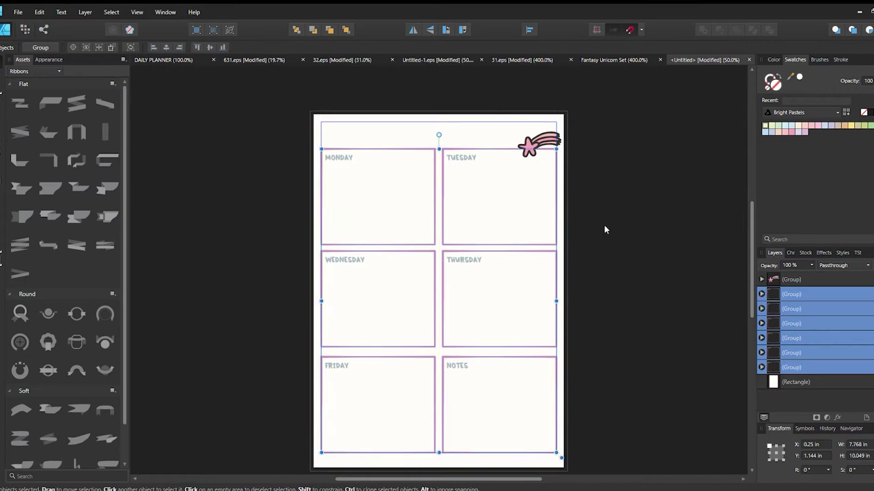
{"action": "left_click", "coordinate": [612, 237]}
Step: Nudge the shooting star slightly up and to the left over the TUESDAY box's upper right corner
{"action": "scroll", "coordinate": [611, 231], "scroll_direction": "down", "scroll_amount": 2}
{"action": "scroll", "coordinate": [635, 229], "scroll_direction": "up", "scroll_amount": 3}
{"action": "left_click", "coordinate": [594, 250]}
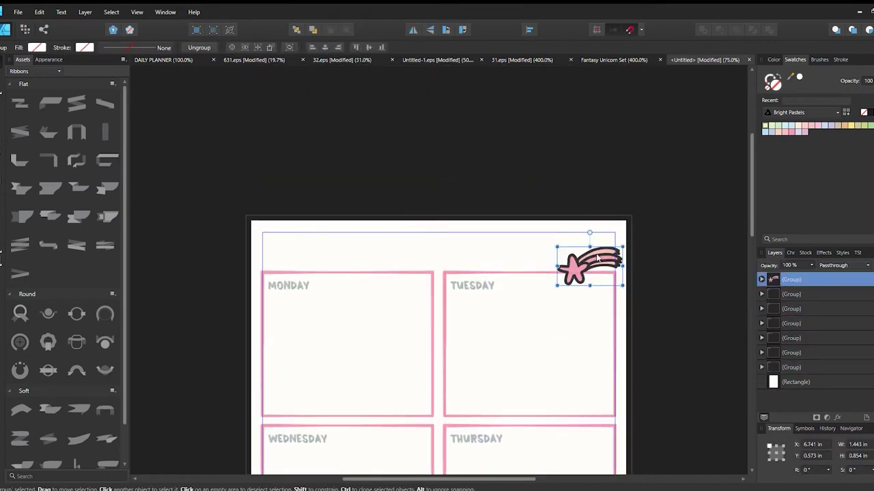
{"action": "mouse_move", "coordinate": [597, 249]}
{"action": "left_mouse_down"}
{"action": "mouse_move", "coordinate": [584, 255]}
{"action": "mouse_move", "coordinate": [620, 227]}
{"action": "mouse_move", "coordinate": [598, 253]}
{"action": "left_mouse_up"}
{"action": "left_click", "coordinate": [648, 255]}
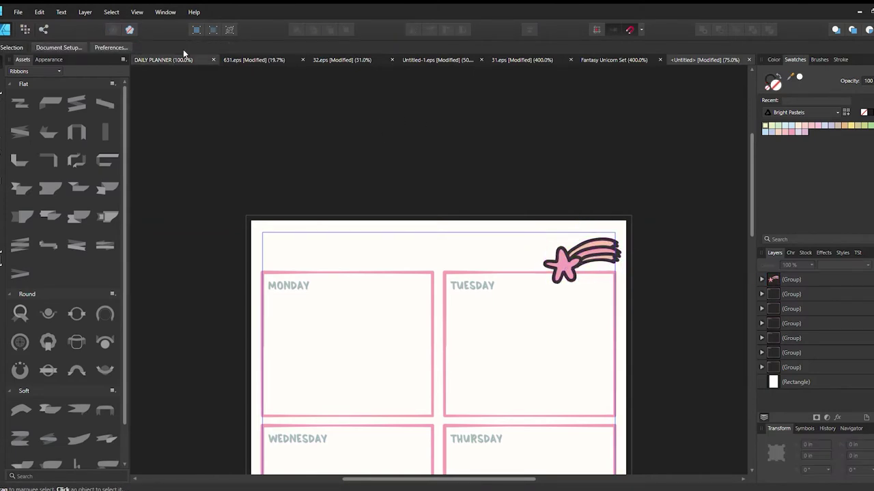
{"action": "left_click", "coordinate": [167, 60]}
{"action": "left_click", "coordinate": [703, 60]}
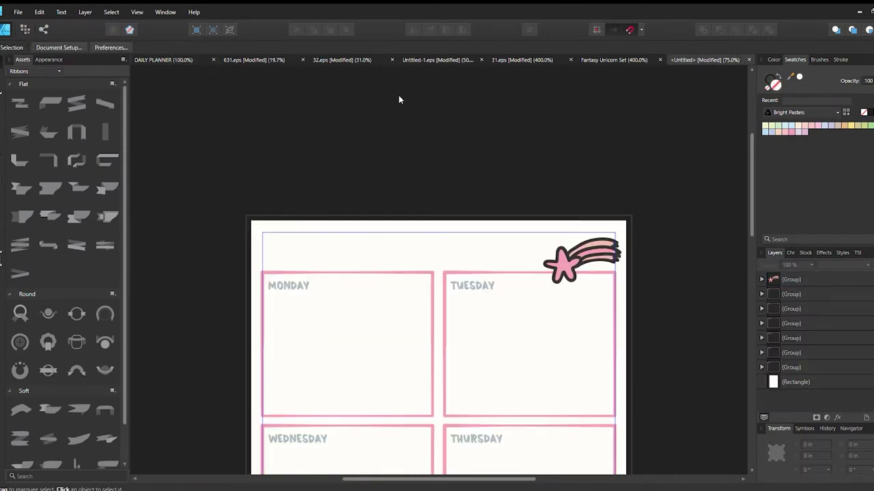
Step: Duplicate the MONDAY label from its box to the page's upper left margin corner, at X 0.25 in and Y 0.258 in
{"action": "scroll", "coordinate": [375, 107], "scroll_direction": "down", "scroll_amount": 3}
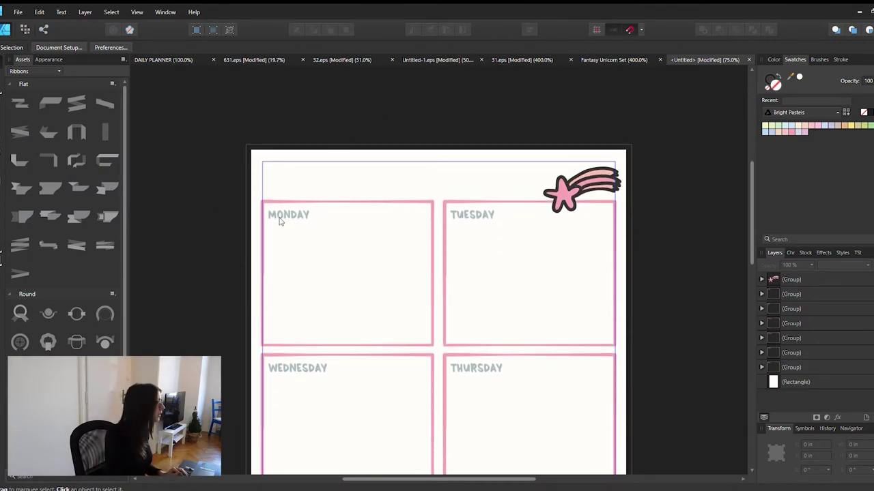
{"action": "left_click", "coordinate": [284, 217]}
{"action": "double_click", "coordinate": [284, 217]}
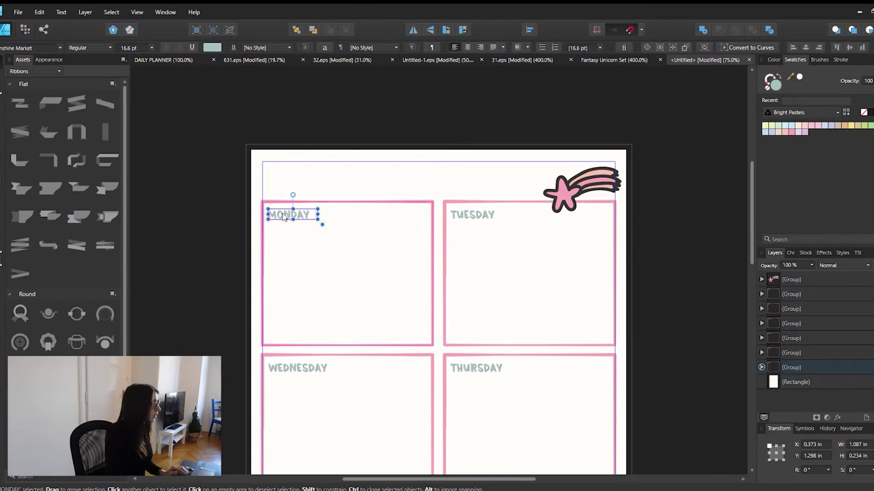
{"action": "left_click_drag", "start_coordinate": [284, 217], "coordinate": [280, 163]}
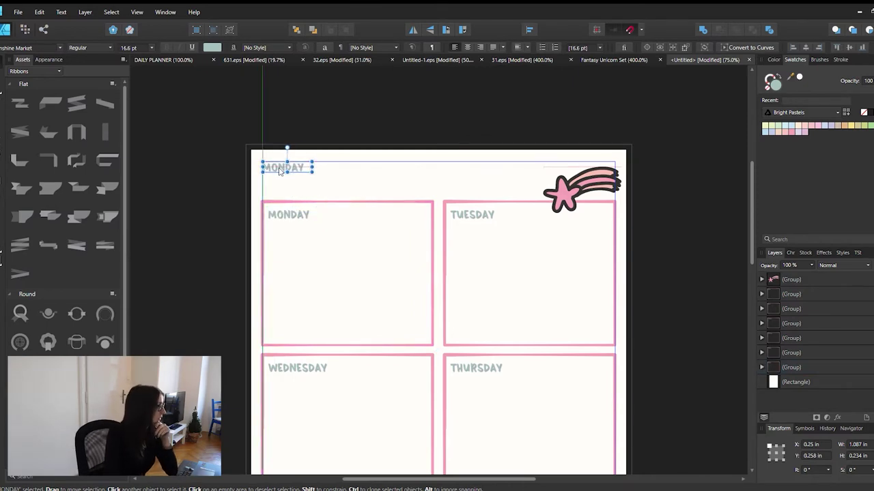
{"action": "left_click", "coordinate": [42, 47]}
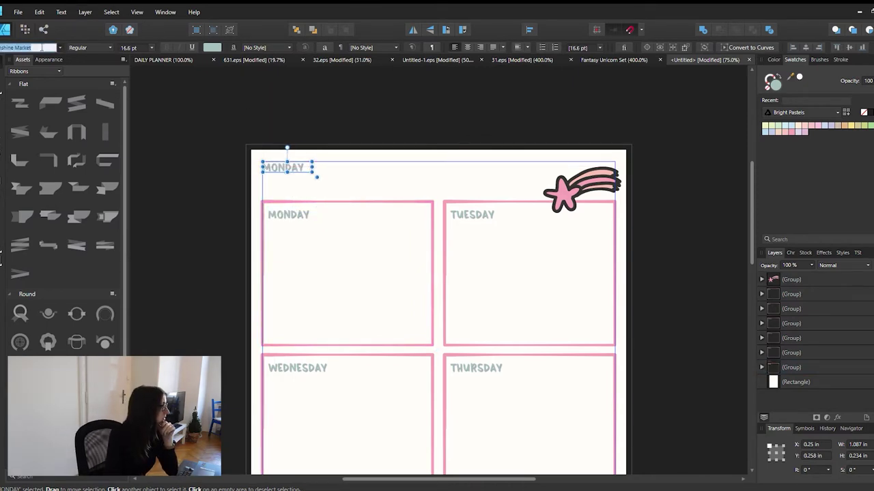
{"action": "key", "text": "Return"}
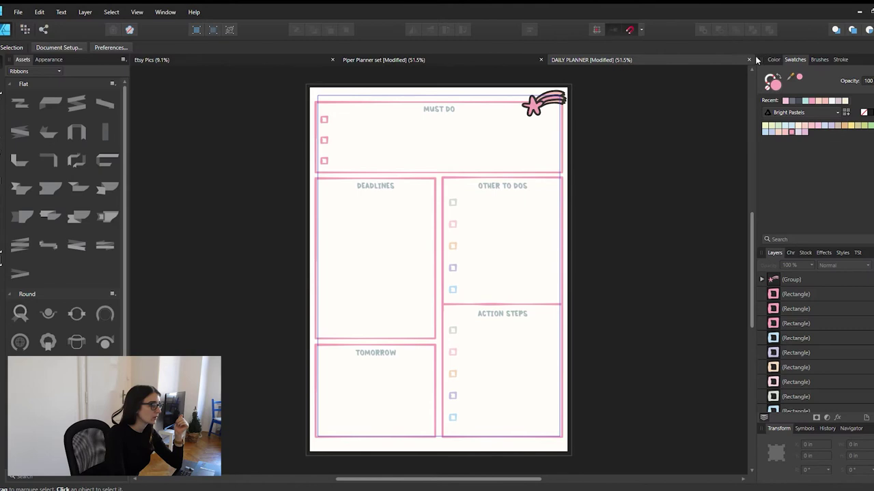
Step: Save and close the DAILY PLANNER document, and close the Piper Planner set document
{"action": "key", "text": "ctrl+s"}
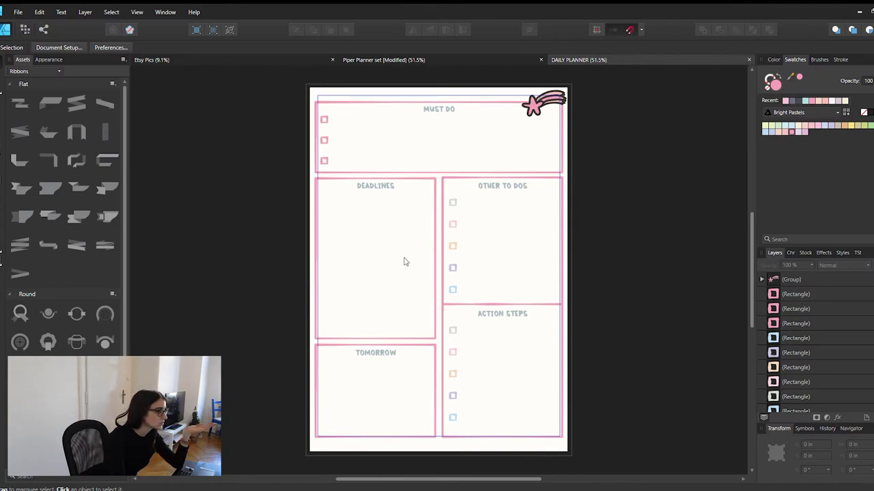
{"action": "key", "text": "ctrl+w"}
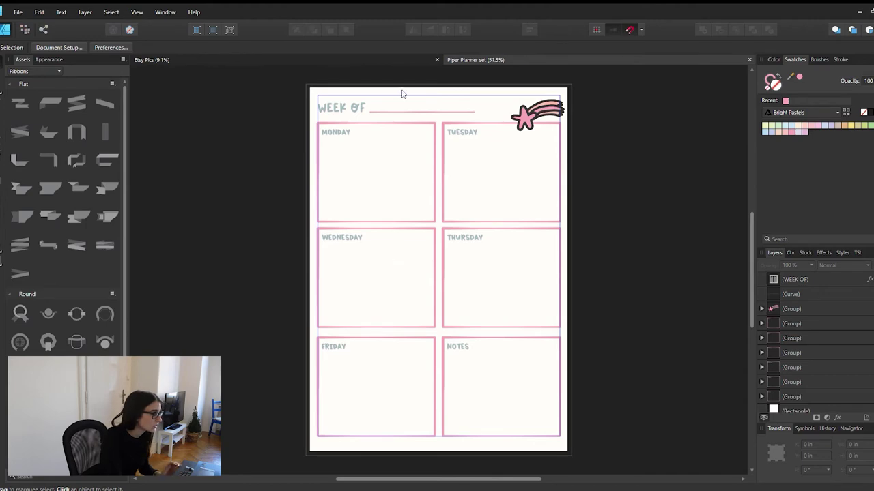
{"action": "key", "text": "ctrl+w"}
Step: Delete the December, January and weekly planner page images from Artboard1 of the Etsy Pics document
{"action": "scroll", "coordinate": [553, 277], "scroll_direction": "up", "scroll_amount": 5}
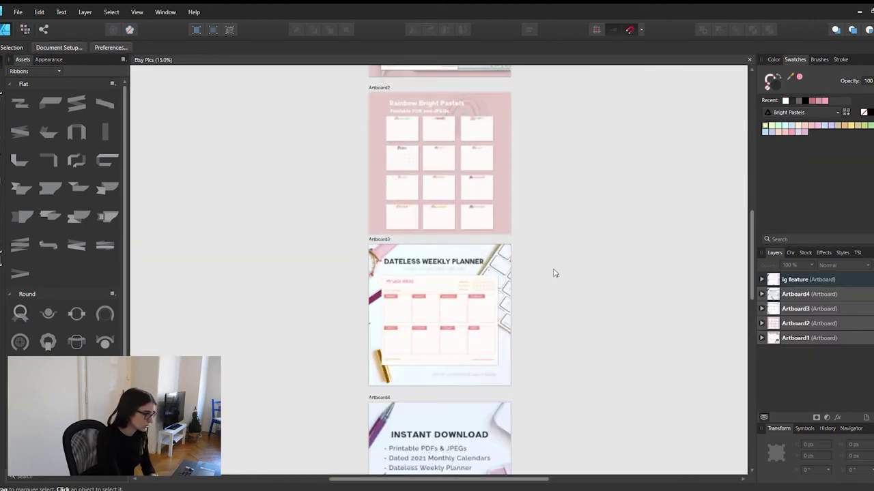
{"action": "scroll", "coordinate": [560, 281], "scroll_direction": "up", "scroll_amount": 8}
{"action": "scroll", "coordinate": [561, 282], "scroll_direction": "up", "scroll_amount": 5}
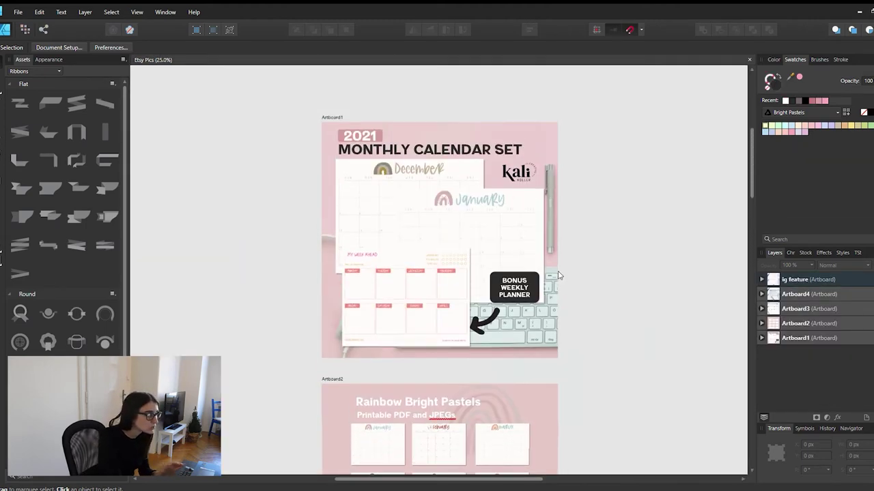
{"action": "scroll", "coordinate": [539, 263], "scroll_direction": "up", "scroll_amount": 3}
{"action": "scroll", "coordinate": [541, 263], "scroll_direction": "up", "scroll_amount": 1}
{"action": "left_click", "coordinate": [451, 244]}
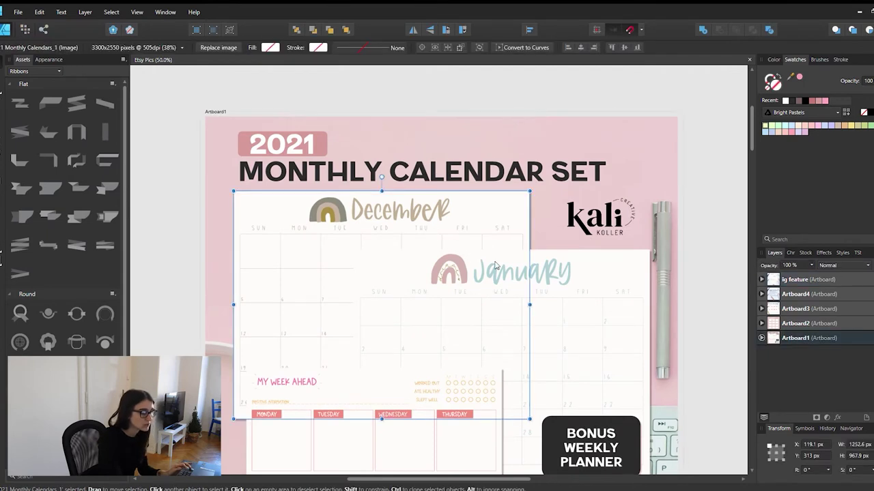
{"action": "key", "text": "Delete"}
{"action": "key", "text": "Delete"}
{"action": "key", "text": "Delete"}
{"action": "scroll", "coordinate": [428, 254], "scroll_direction": "down", "scroll_amount": 1}
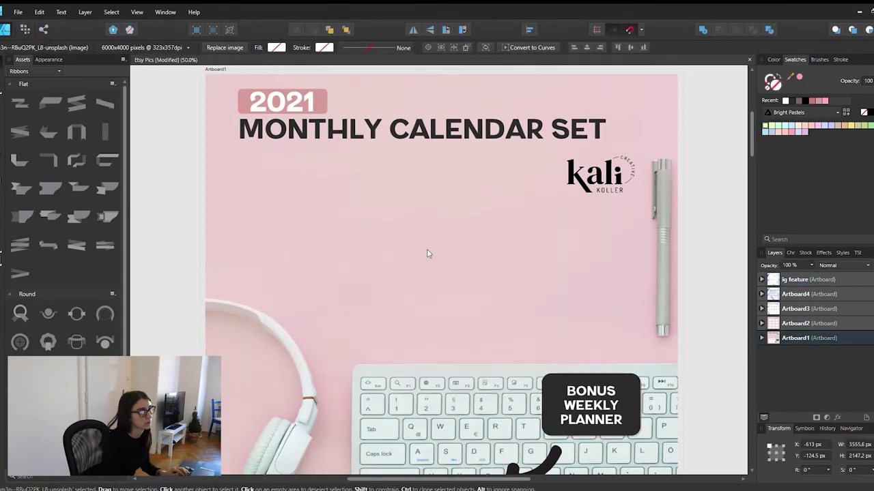
Step: Add the Unsplash stock photo of white paper with a hand holding a green pencil to Artboard1
{"action": "left_click", "coordinate": [840, 253]}
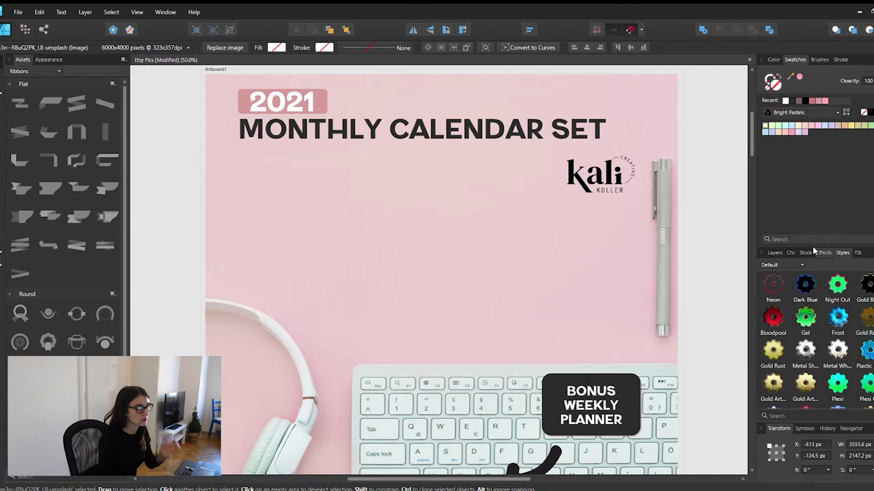
{"action": "left_click", "coordinate": [807, 253]}
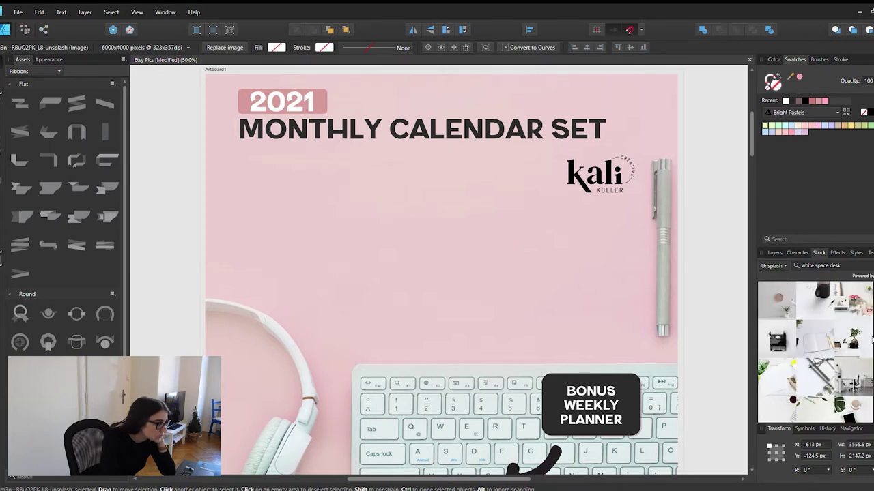
{"action": "scroll", "coordinate": [853, 338], "scroll_direction": "down", "scroll_amount": 3}
{"action": "scroll", "coordinate": [847, 339], "scroll_direction": "down", "scroll_amount": 2}
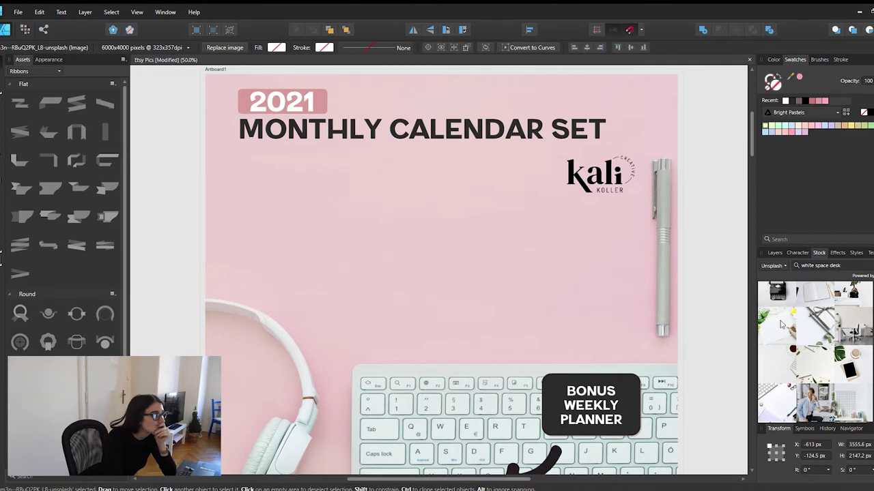
{"action": "left_click", "coordinate": [774, 253]}
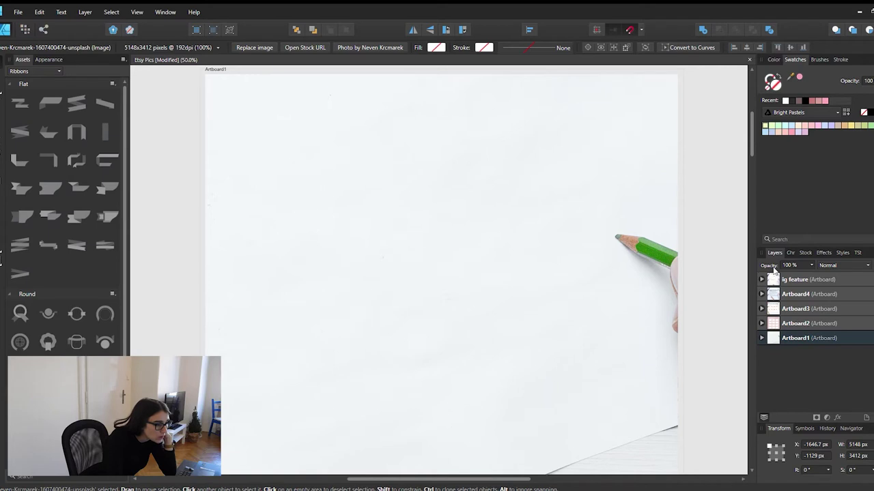
Step: Delete the old pink desk background photo from Artboard1
{"action": "scroll", "coordinate": [583, 226], "scroll_direction": "up", "scroll_amount": 4}
{"action": "scroll", "coordinate": [668, 252], "scroll_direction": "down", "scroll_amount": 1}
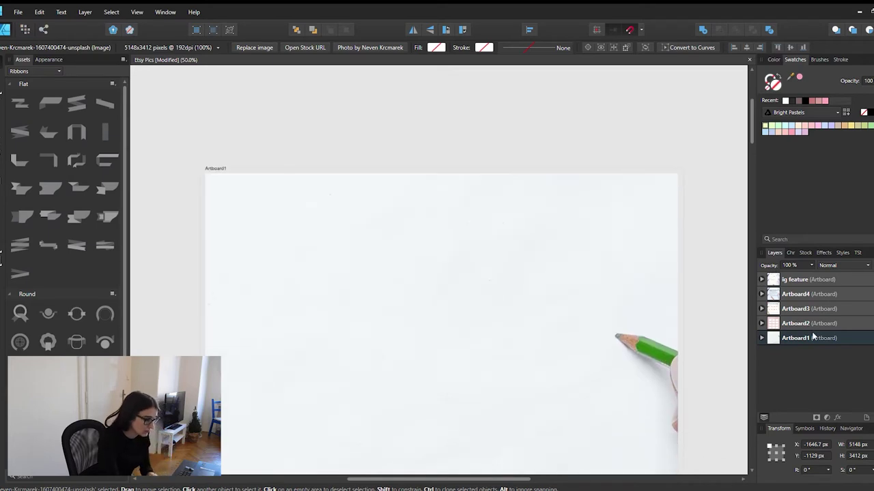
{"action": "left_click", "coordinate": [806, 337]}
{"action": "left_click", "coordinate": [761, 338]}
{"action": "scroll", "coordinate": [807, 337], "scroll_direction": "down", "scroll_amount": 2}
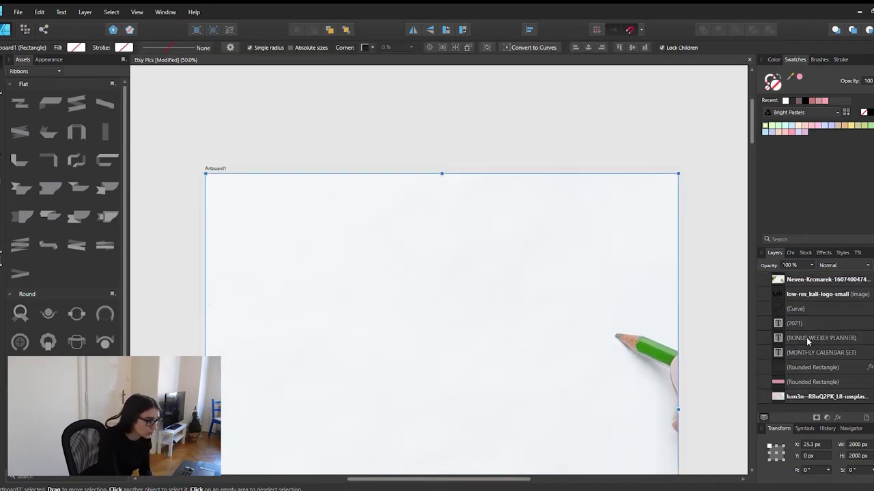
{"action": "left_click", "coordinate": [844, 396]}
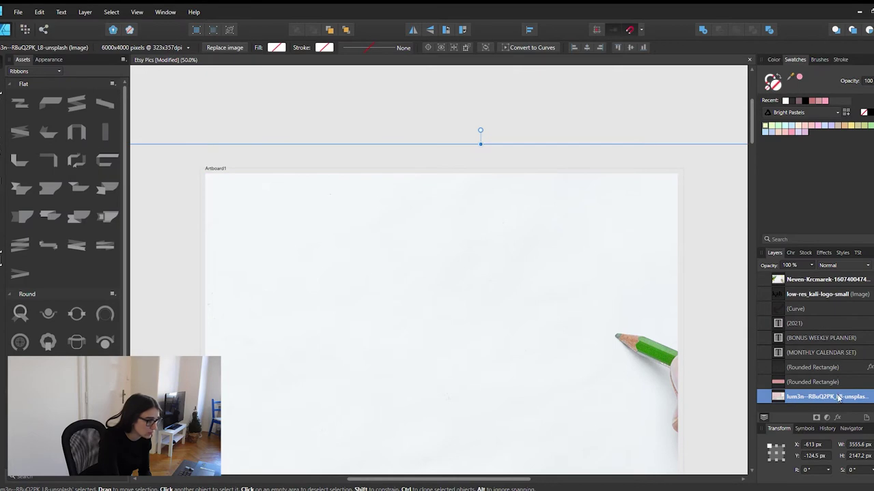
{"action": "key", "text": "Delete"}
Step: Move the new stock photo beneath all of Artboard1's text, logo and shape layers
{"action": "scroll", "coordinate": [825, 351], "scroll_direction": "up", "scroll_amount": 1}
{"action": "left_click", "coordinate": [812, 339]}
{"action": "left_click", "coordinate": [804, 337]}
{"action": "left_click_drag", "start_coordinate": [804, 337], "coordinate": [817, 406]}
{"action": "scroll", "coordinate": [817, 361], "scroll_direction": "down", "scroll_amount": 1}
{"action": "scroll", "coordinate": [595, 240], "scroll_direction": "down", "scroll_amount": 3}
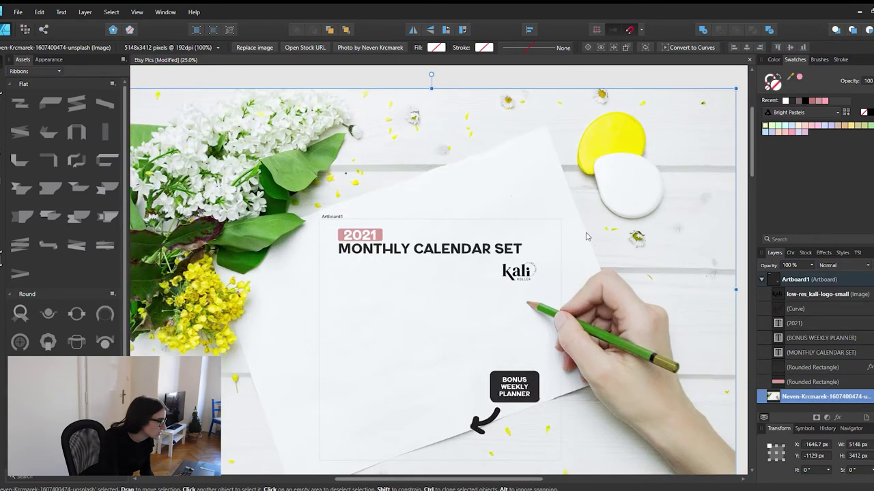
Step: Scale the stock photo down to about 3978.6 by 2637 px and reposition it over Artboard1
{"action": "scroll", "coordinate": [546, 243], "scroll_direction": "down", "scroll_amount": 5}
{"action": "scroll", "coordinate": [514, 236], "scroll_direction": "up", "scroll_amount": 1}
{"action": "scroll", "coordinate": [515, 236], "scroll_direction": "up", "scroll_amount": 2}
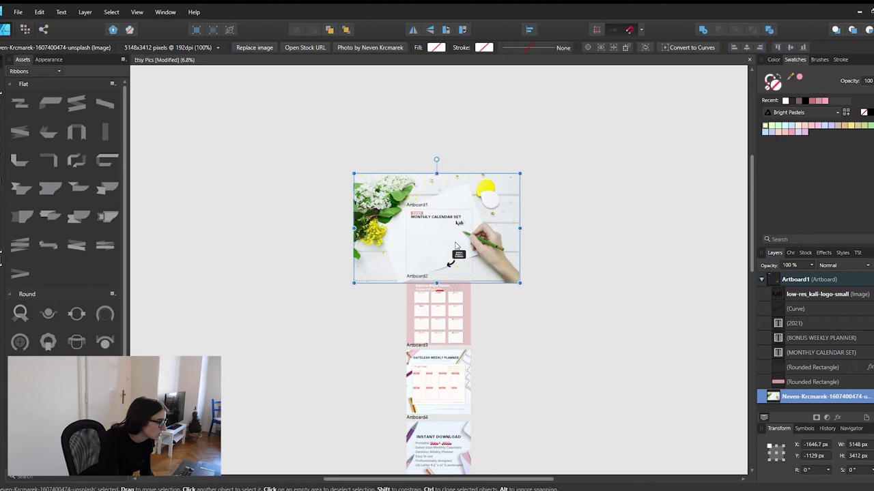
{"action": "scroll", "coordinate": [459, 249], "scroll_direction": "up", "scroll_amount": 1}
{"action": "left_click_drag", "start_coordinate": [542, 282], "coordinate": [493, 256]}
{"action": "left_click_drag", "start_coordinate": [445, 166], "coordinate": [471, 204]}
{"action": "left_click", "coordinate": [616, 253]}
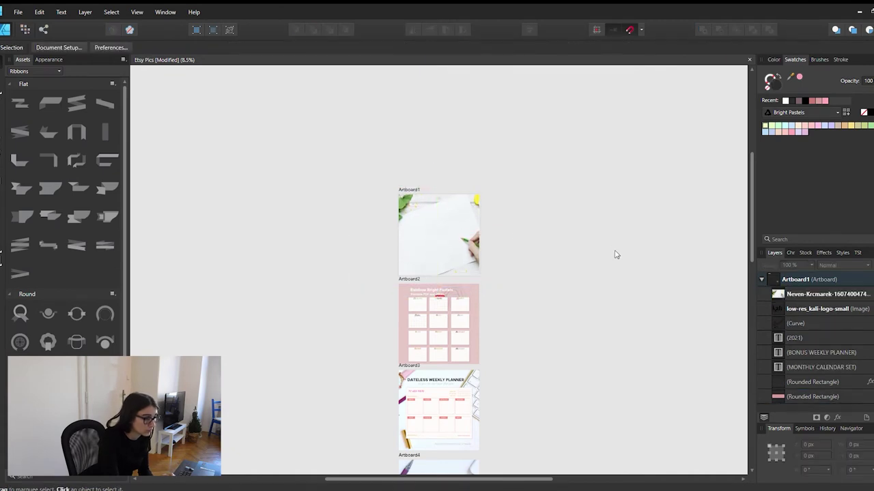
Step: Send the resized photo behind all of Artboard1's content, without nesting it inside the pink rounded rectangle
{"action": "left_click_drag", "start_coordinate": [806, 294], "coordinate": [843, 403]}
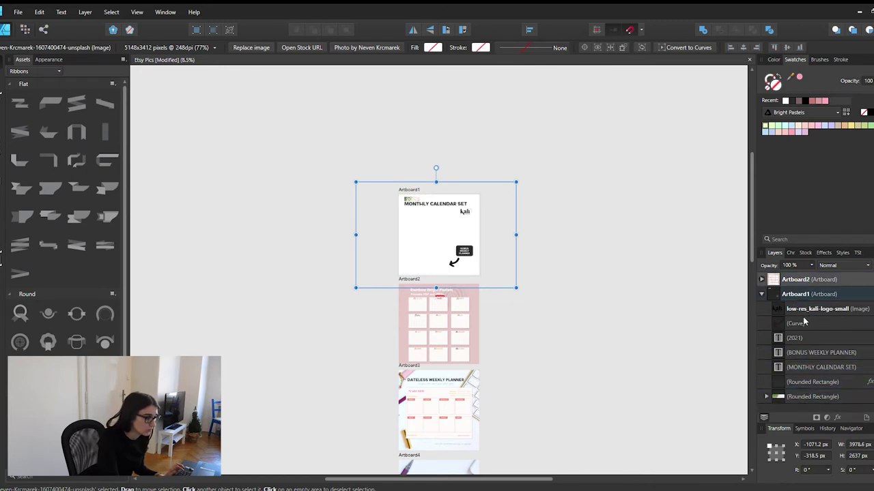
{"action": "left_click", "coordinate": [765, 395]}
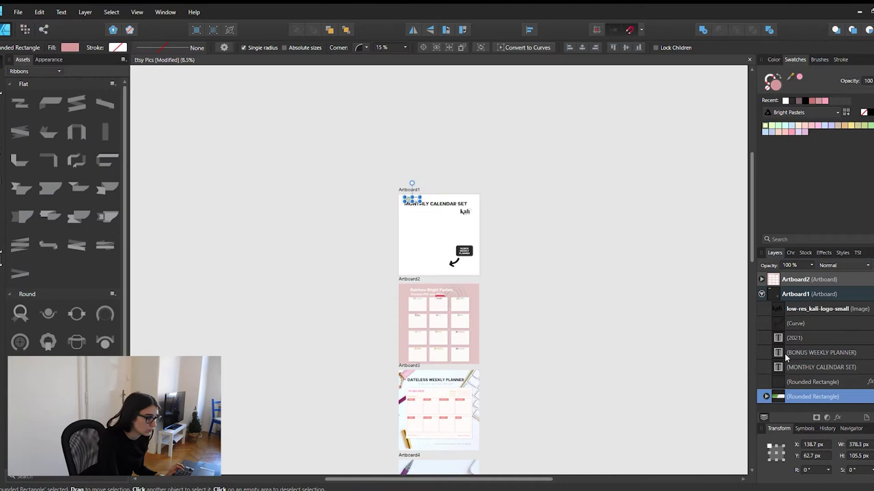
{"action": "left_click", "coordinate": [765, 396]}
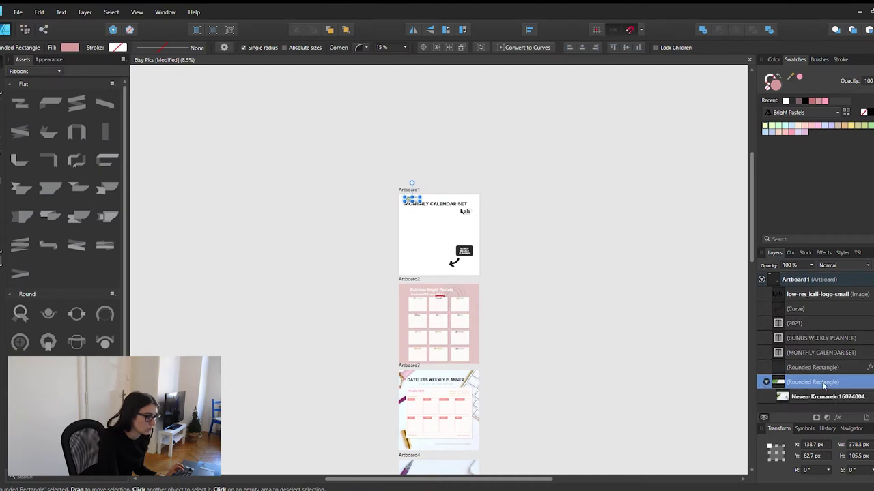
{"action": "left_click", "coordinate": [825, 397]}
{"action": "left_click_drag", "start_coordinate": [816, 376], "coordinate": [807, 404]}
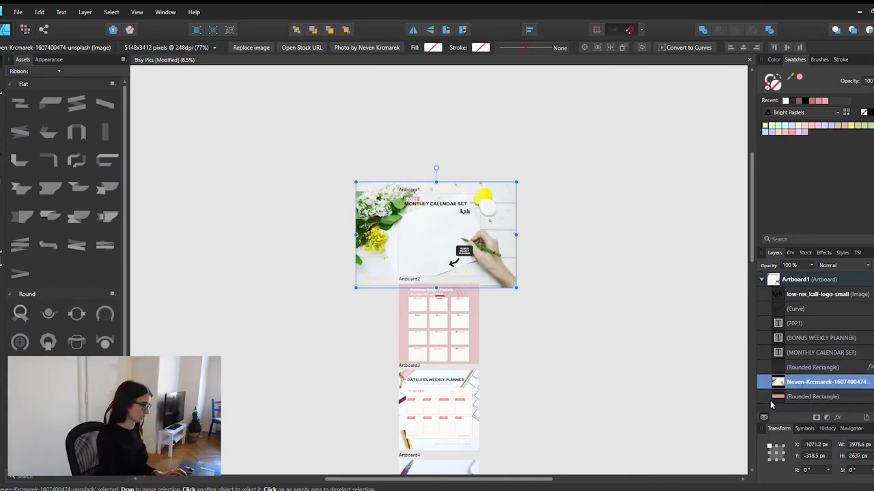
{"action": "left_click", "coordinate": [580, 285]}
Step: Delete the 2021 text and enlarge its pink rounded rectangle to sit behind the whole MONTHLY CALENDAR SET title
{"action": "scroll", "coordinate": [523, 235], "scroll_direction": "up", "scroll_amount": 5}
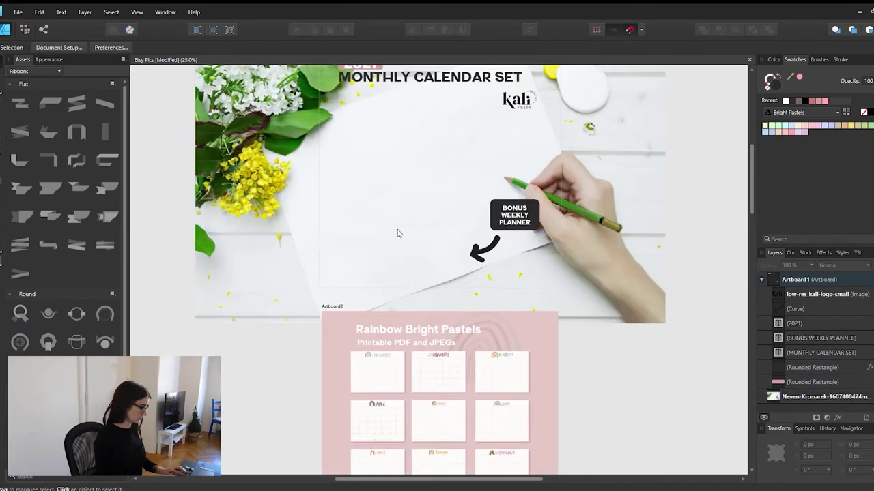
{"action": "left_click", "coordinate": [356, 204]}
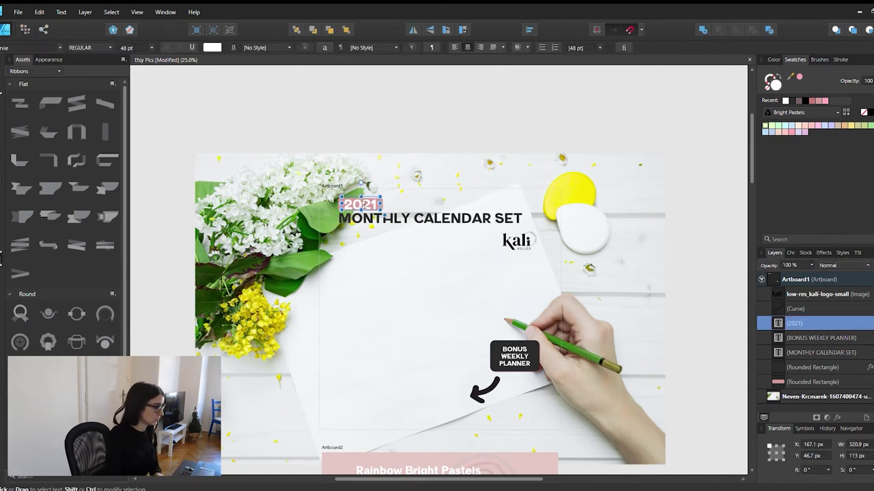
{"action": "double_click", "coordinate": [360, 205]}
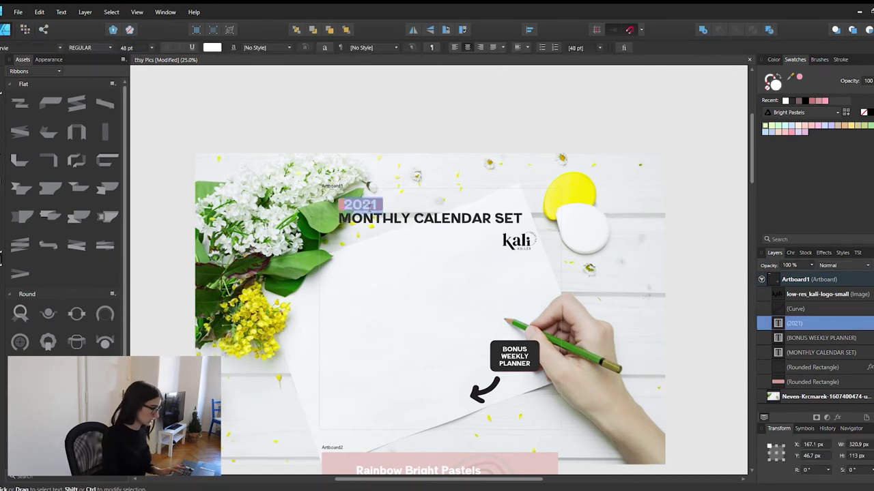
{"action": "key", "text": "BackSpace"}
{"action": "key", "text": "v"}
{"action": "key", "text": "Delete"}
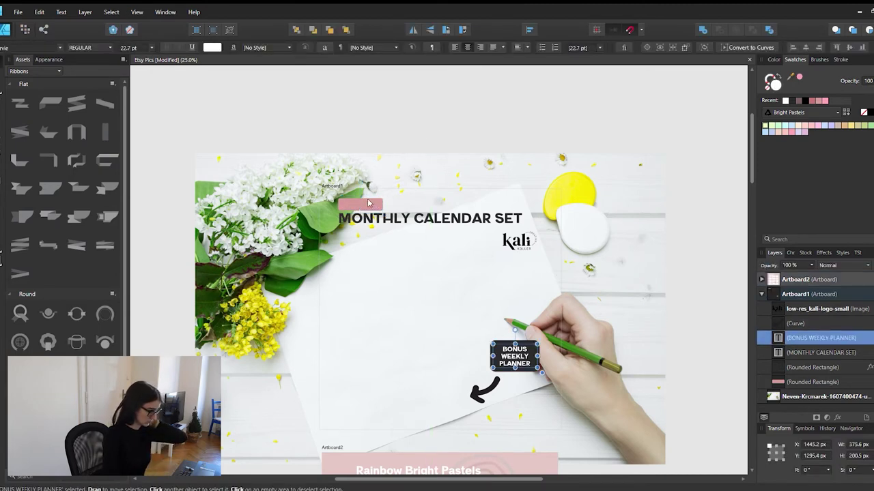
{"action": "left_click", "coordinate": [370, 206]}
{"action": "left_click_drag", "start_coordinate": [367, 204], "coordinate": [523, 219]}
Step: Replace the title text with WEEKLY + DAILY PLANNER and color it white
{"action": "triple_click", "coordinate": [496, 220]}
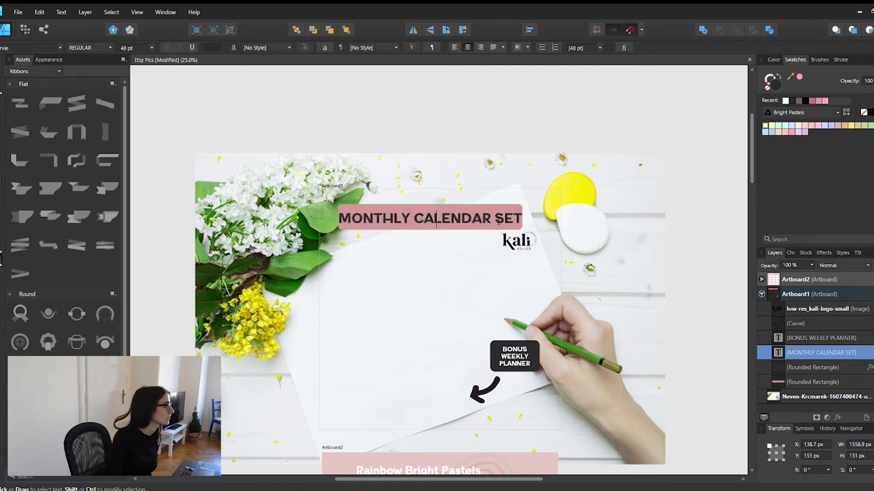
{"action": "type", "text": "WEEKLY + DAILY PLANNER"}
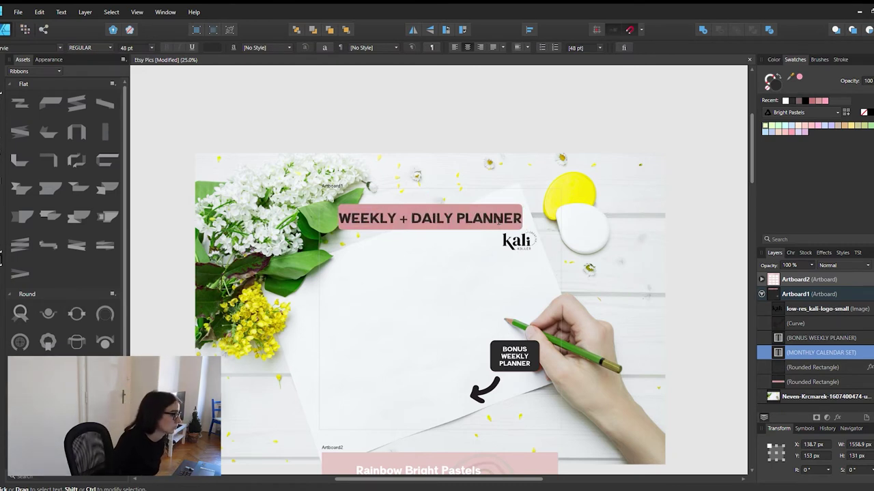
{"action": "key", "text": "ctrl+a"}
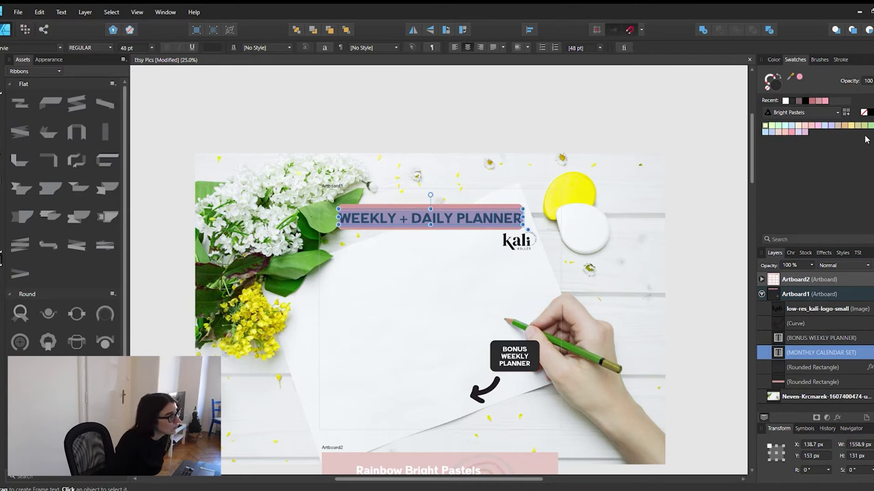
{"action": "key", "text": "Escape"}
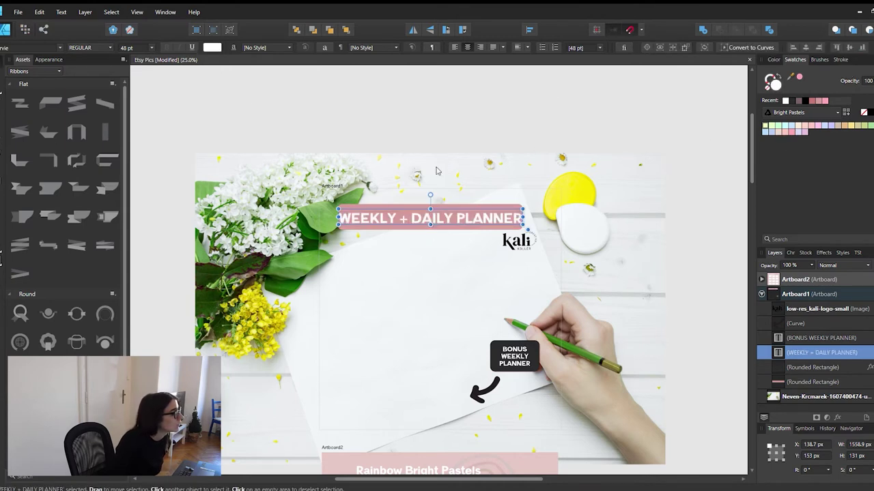
Step: Widen the pink rectangle slightly on both sides of the title and center the title text inside it
{"action": "left_click", "coordinate": [518, 223]}
{"action": "left_click_drag", "start_coordinate": [518, 223], "coordinate": [529, 219]}
{"action": "left_click_drag", "start_coordinate": [338, 217], "coordinate": [334, 217]}
{"action": "left_click", "coordinate": [406, 217]}
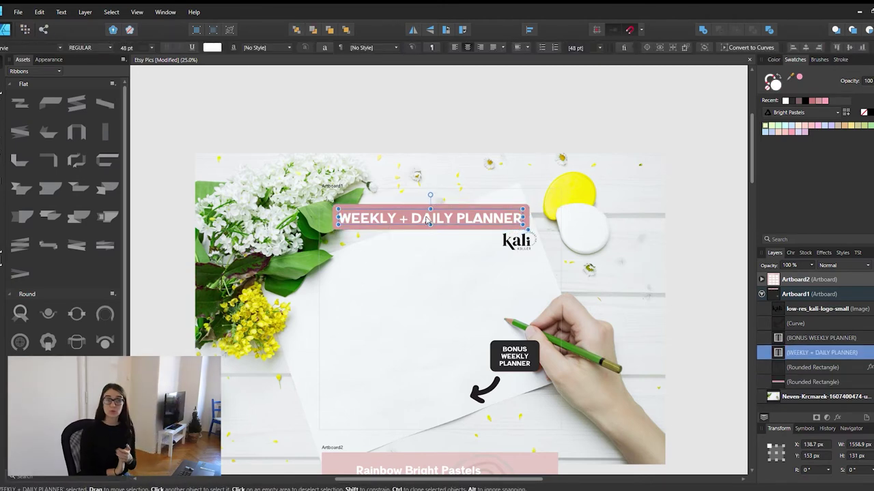
{"action": "left_click_drag", "start_coordinate": [425, 220], "coordinate": [431, 220]}
{"action": "left_click", "coordinate": [678, 187]}
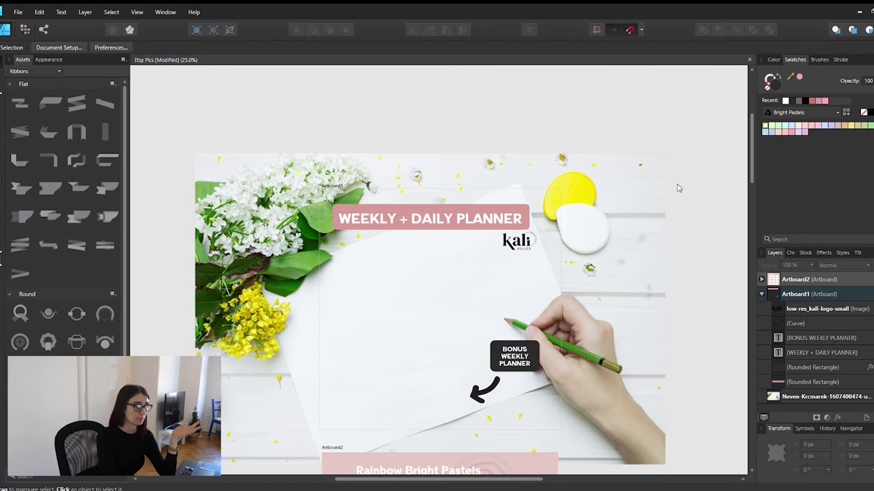
Step: Replace the BONUS WEEKLY PLANNER text in the black badge with DATELESS and enlarge its text box slightly
{"action": "scroll", "coordinate": [684, 181], "scroll_direction": "down", "scroll_amount": 10}
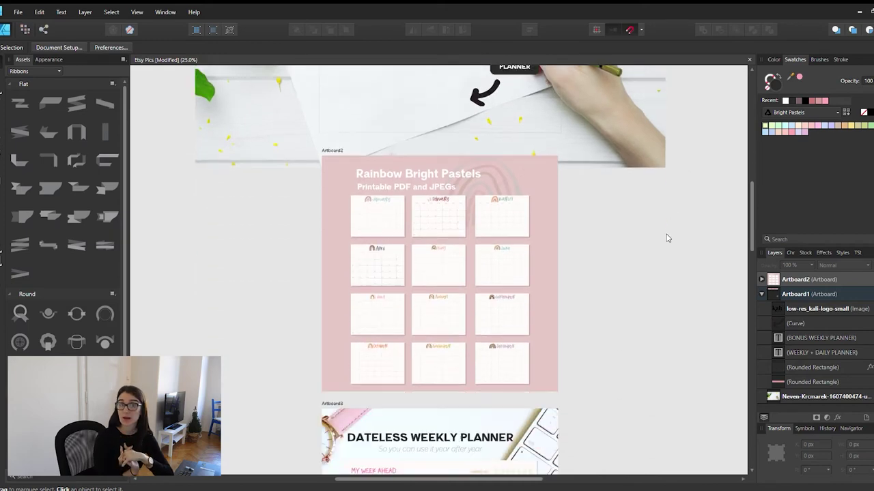
{"action": "scroll", "coordinate": [601, 256], "scroll_direction": "down", "scroll_amount": 3}
{"action": "scroll", "coordinate": [597, 257], "scroll_direction": "down", "scroll_amount": 8}
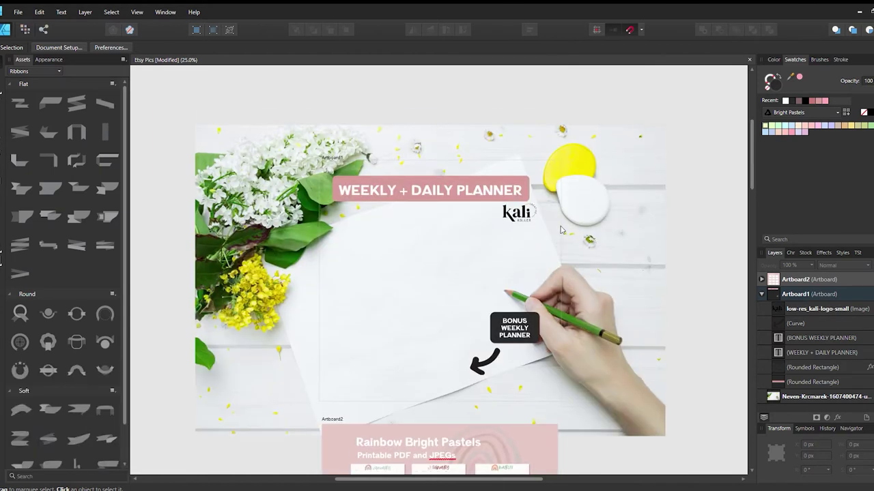
{"action": "left_click", "coordinate": [515, 329]}
{"action": "type", "text": "DATELESS -"}
{"action": "key", "text": "Return"}
{"action": "type", "text": "USE AGAIN &"}
{"action": "key", "text": "BackSpace"}
{"action": "key", "text": "BackSpace"}
{"action": "key", "text": "BackSpace"}
{"action": "key", "text": "BackSpace"}
{"action": "key", "text": "BackSpace"}
{"action": "key", "text": "BackSpace"}
{"action": "key", "text": "BackSpace"}
{"action": "key", "text": "BackSpace"}
{"action": "key", "text": "BackSpace"}
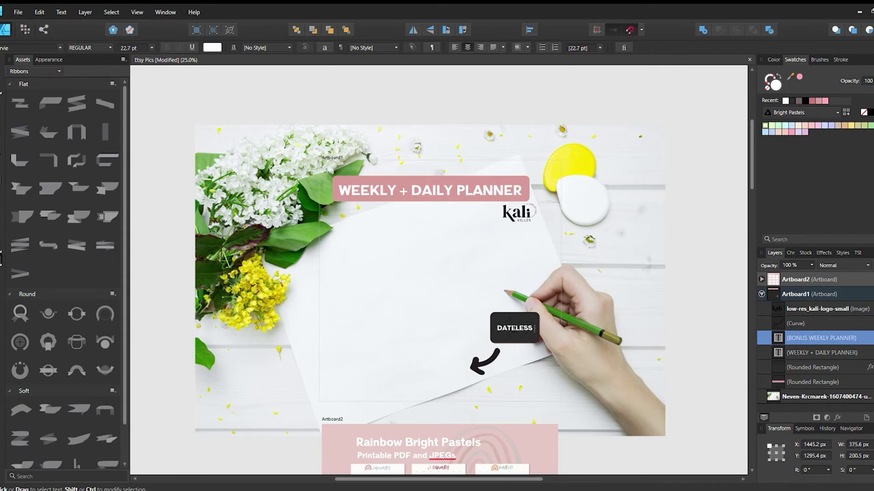
{"action": "key", "text": "Escape"}
{"action": "left_click", "coordinate": [520, 315]}
{"action": "left_click", "coordinate": [521, 328]}
{"action": "left_click_drag", "start_coordinate": [515, 340], "coordinate": [515, 343]}
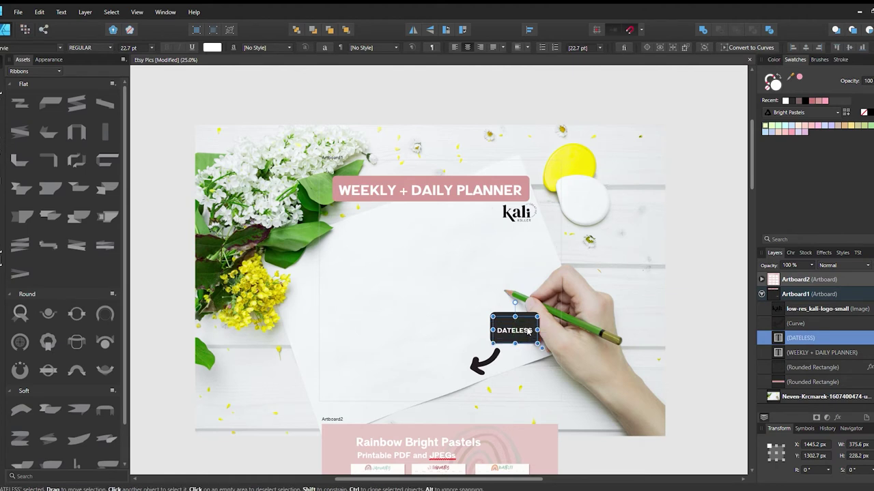
Step: Add PDFS + JPEGS below DATELESS in the badge text
{"action": "double_click", "coordinate": [532, 330]}
{"action": "key", "text": "Return"}
{"action": "type", "text": "PDF &"}
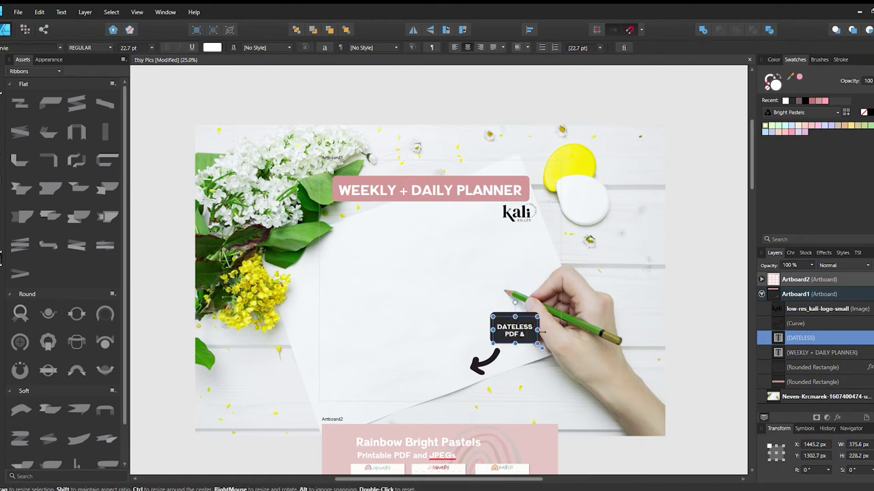
{"action": "type", "text": " JEP"}
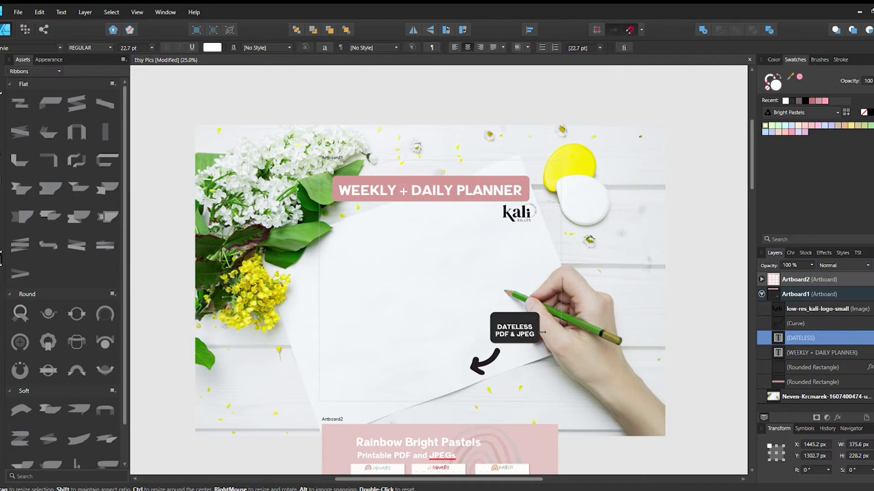
{"action": "type", "text": "S+"}
Step: Reposition the three-line text so it sits centered inside the black badge
{"action": "key", "text": "ctrl+a"}
{"action": "left_click", "coordinate": [790, 252]}
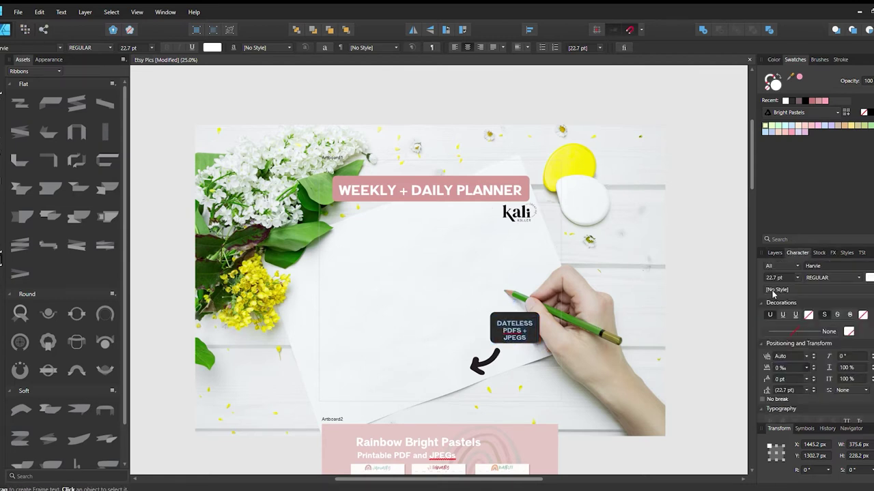
{"action": "left_click", "coordinate": [1, 65]}
{"action": "left_click_drag", "start_coordinate": [515, 331], "coordinate": [502, 330]}
{"action": "left_click", "coordinate": [717, 376]}
Step: Color the badge and the curved arrow with the pink sampled from the title bar
{"action": "left_click", "coordinate": [492, 329]}
{"action": "key", "text": "ctrl+z"}
{"action": "left_click", "coordinate": [481, 368], "text": "shift"}
{"action": "key", "text": "i"}
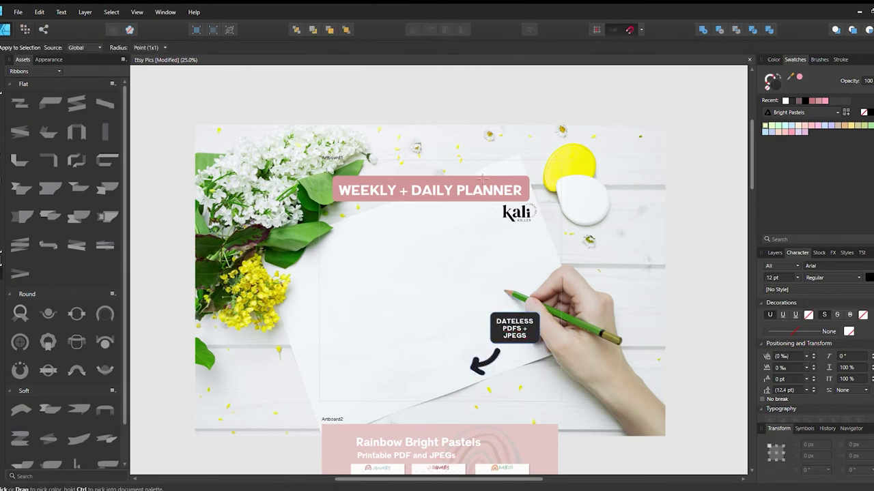
{"action": "left_click", "coordinate": [478, 198]}
{"action": "key", "text": "v"}
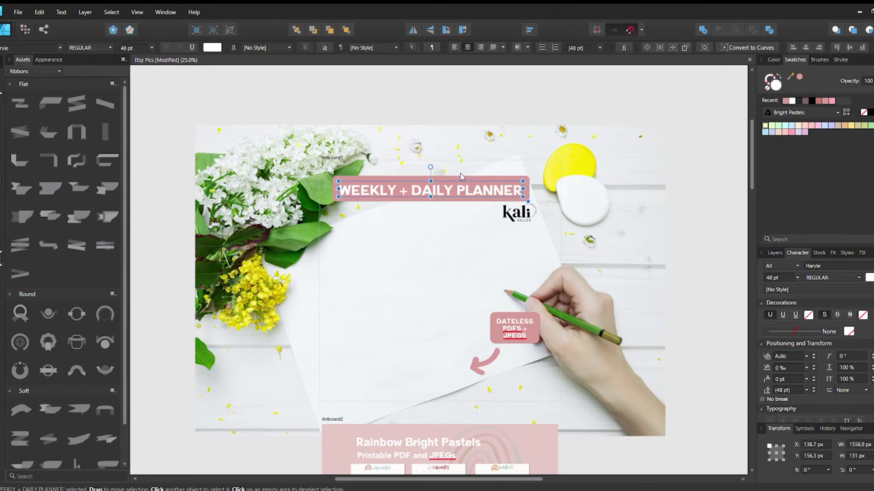
Step: Select the title bar, badge and arrow together and color them yellow from the Bright Pastels palette
{"action": "left_click", "coordinate": [487, 318]}
{"action": "left_click", "coordinate": [497, 338], "text": "shift"}
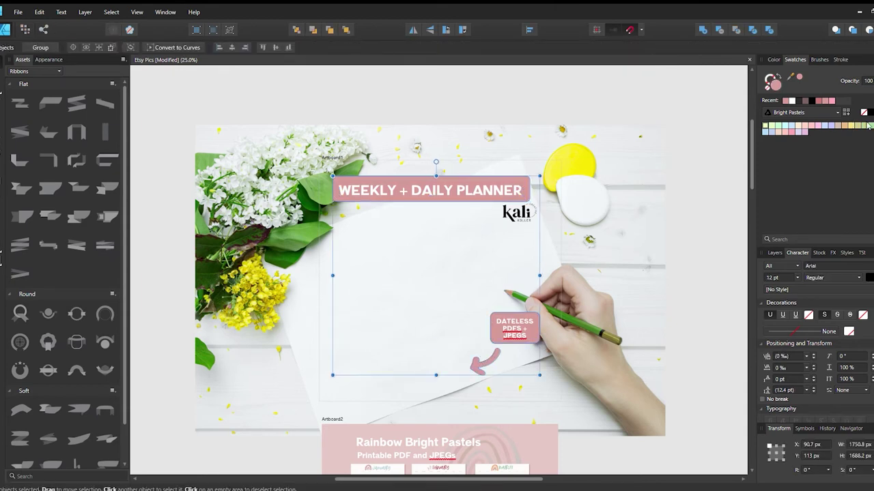
{"action": "left_click", "coordinate": [765, 132]}
{"action": "left_click", "coordinate": [789, 132]}
{"action": "left_click", "coordinate": [791, 127]}
{"action": "left_click", "coordinate": [826, 126]}
{"action": "left_click", "coordinate": [850, 127]}
Step: Recolor the title bar, badge and arrow gold from the 60s Vibes palette
{"action": "left_click", "coordinate": [837, 112]}
{"action": "left_click", "coordinate": [829, 161]}
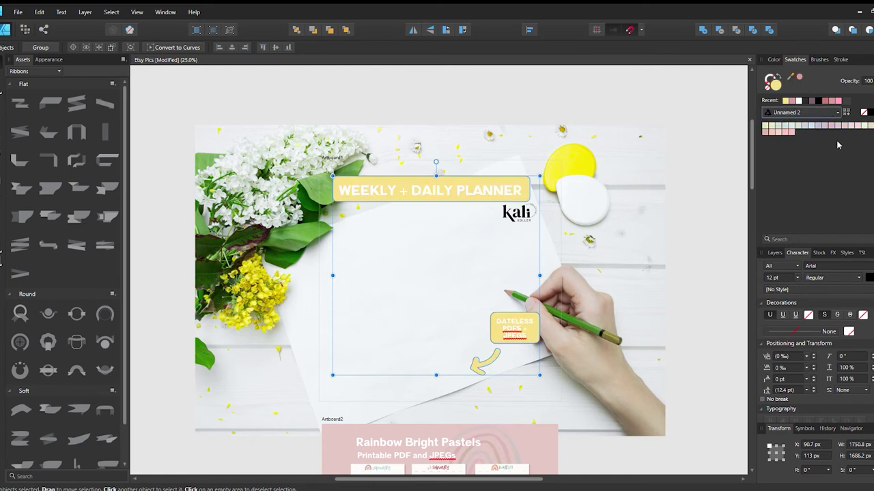
{"action": "left_click", "coordinate": [819, 114]}
{"action": "left_click", "coordinate": [801, 122]}
{"action": "left_click", "coordinate": [807, 113]}
{"action": "left_click", "coordinate": [787, 129]}
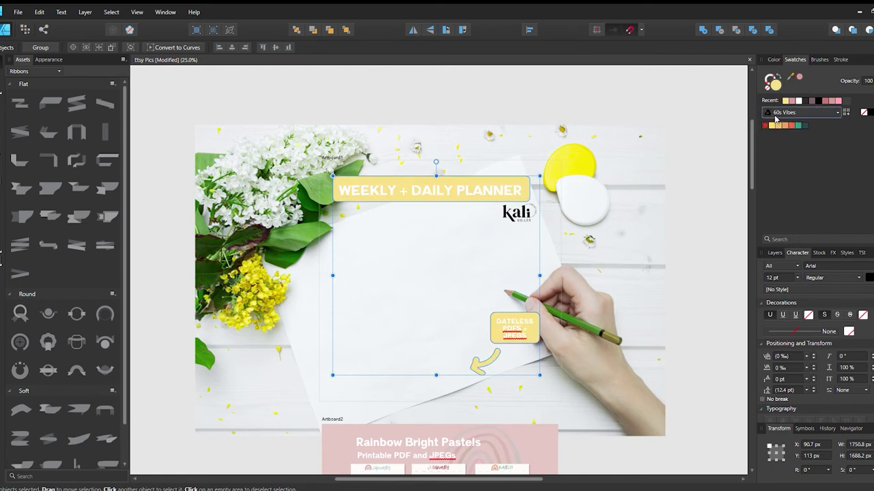
{"action": "left_click", "coordinate": [778, 125]}
{"action": "left_click", "coordinate": [424, 208]}
{"action": "scroll", "coordinate": [446, 213], "scroll_direction": "down", "scroll_amount": 1}
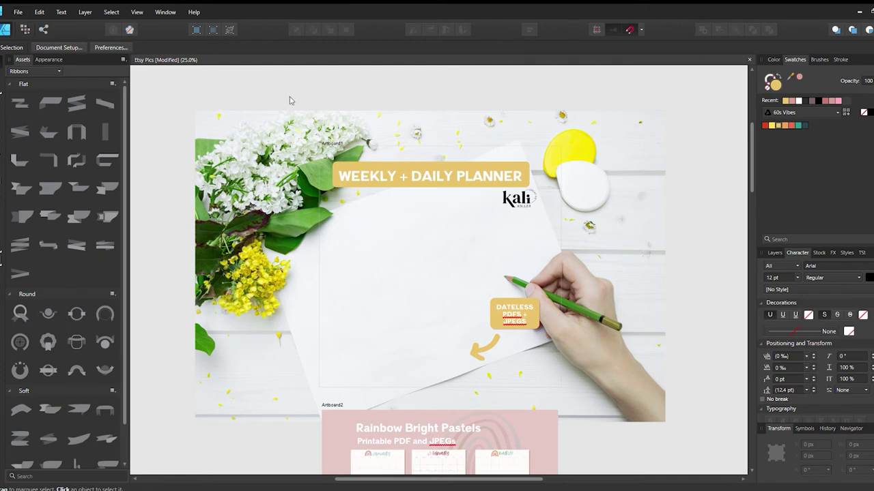
Step: Place the daily and weekly planner images on Artboard1 below the title and select both
{"action": "left_click_drag", "start_coordinate": [352, 203], "coordinate": [505, 418]}
{"action": "left_click_drag", "start_coordinate": [353, 204], "coordinate": [507, 422]}
{"action": "key", "text": "Escape"}
{"action": "left_click_drag", "start_coordinate": [421, 292], "coordinate": [554, 281]}
{"action": "left_click", "coordinate": [421, 261], "text": "shift"}
Step: Try a gold fill and gold-toned outer shadow on both planner images with radius 0.9 px, offset 7.2 px and angle 225°
{"action": "left_click", "coordinate": [819, 252]}
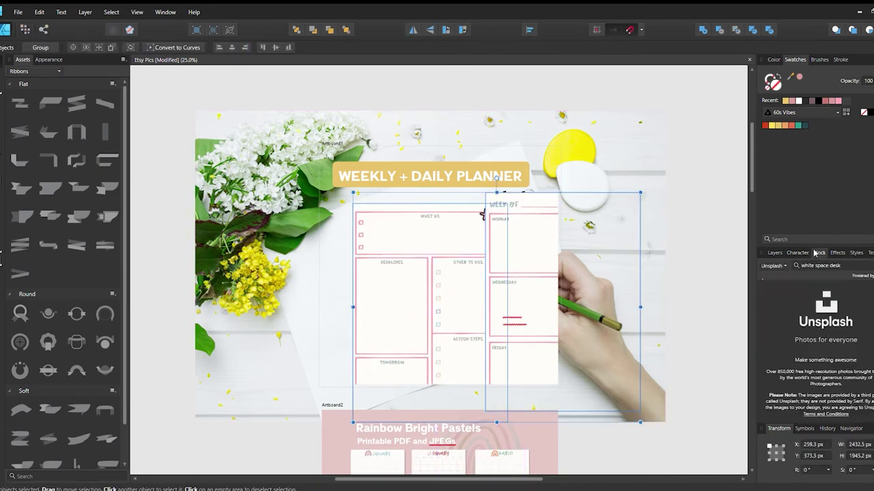
{"action": "left_click", "coordinate": [837, 253]}
{"action": "left_click", "coordinate": [779, 126]}
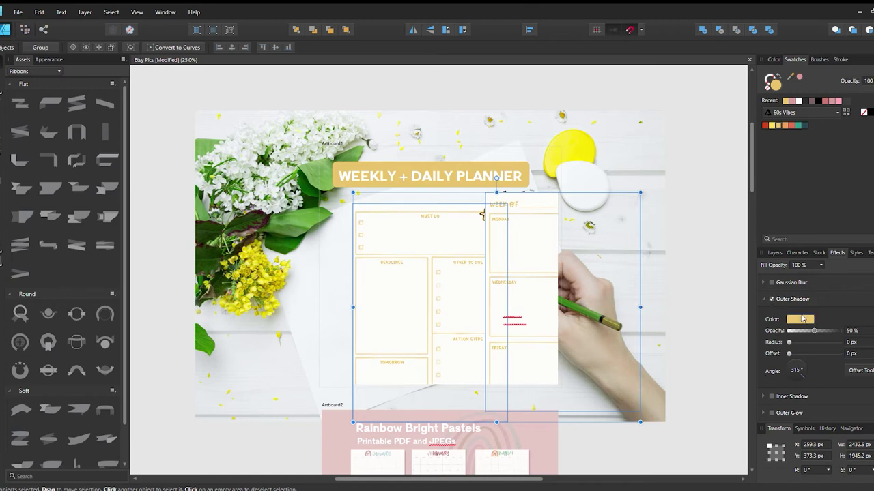
{"action": "left_click", "coordinate": [795, 383]}
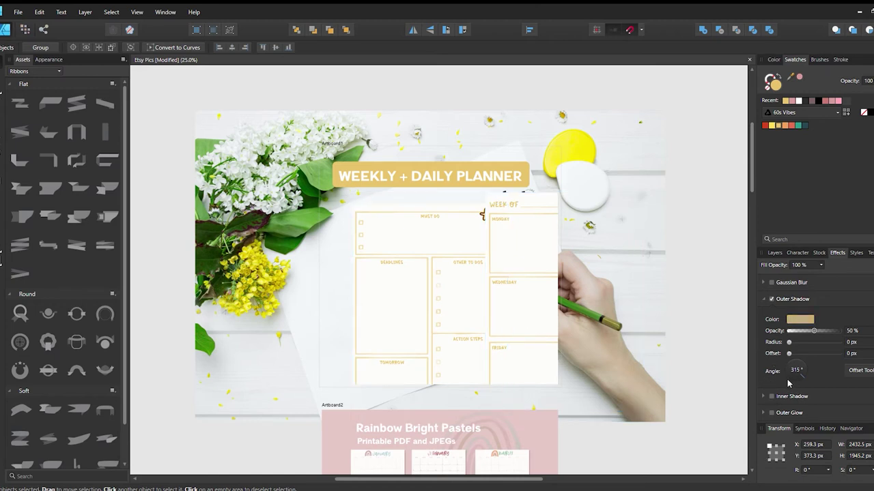
{"action": "left_click_drag", "start_coordinate": [789, 342], "coordinate": [807, 354]}
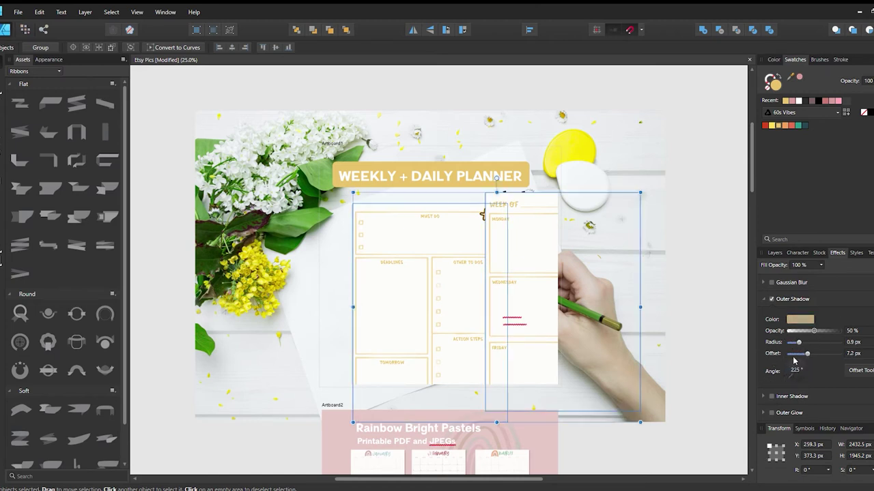
{"action": "left_click", "coordinate": [678, 164]}
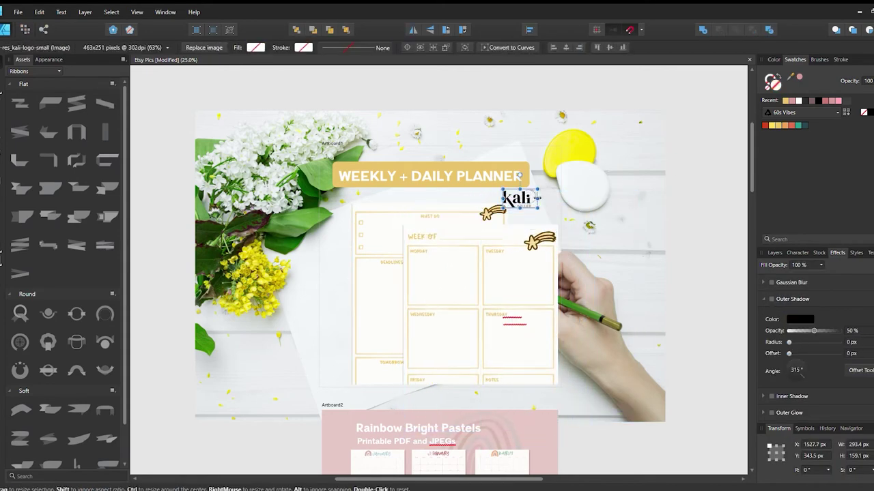
Step: Shift the logo slightly to the right, then undo that move and the planner images' gold recoloring and shadow settings
{"action": "left_click_drag", "start_coordinate": [524, 199], "coordinate": [536, 199]}
{"action": "left_click_drag", "start_coordinate": [537, 199], "coordinate": [537, 198]}
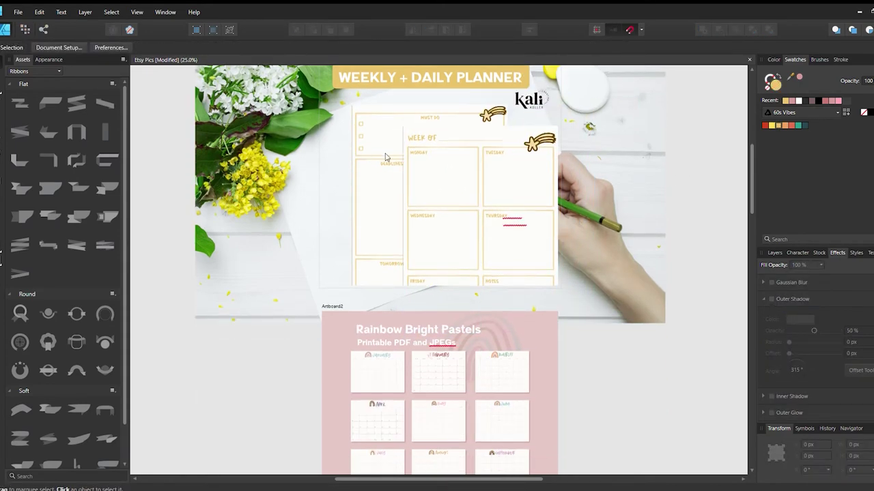
{"action": "key", "text": "ctrl+z"}
{"action": "key", "text": "ctrl+z"}
{"action": "key", "text": "ctrl+z"}
{"action": "key", "text": "ctrl+z"}
{"action": "key", "text": "ctrl+z"}
{"action": "key", "text": "ctrl+z"}
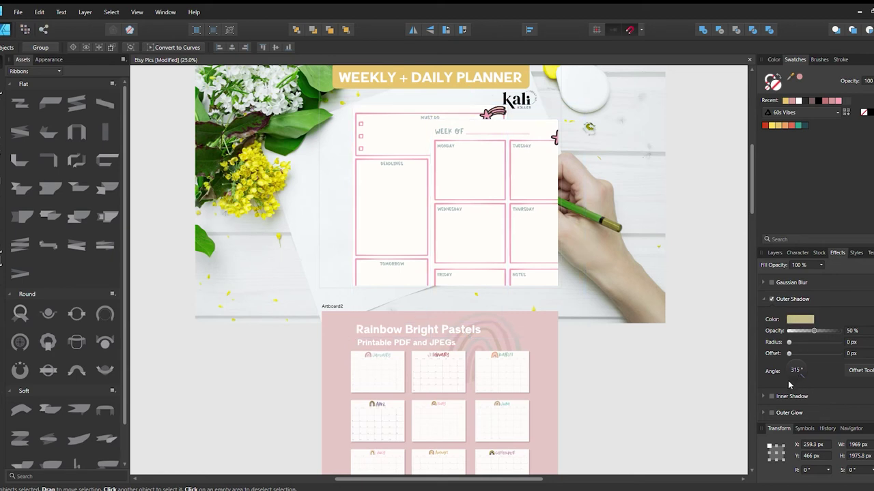
Step: Set the planner images' outer shadow to radius 0.9 px, offset 9.7 px and angle 225°
{"action": "left_click_drag", "start_coordinate": [789, 343], "coordinate": [799, 342]}
{"action": "left_click_drag", "start_coordinate": [789, 353], "coordinate": [793, 354]}
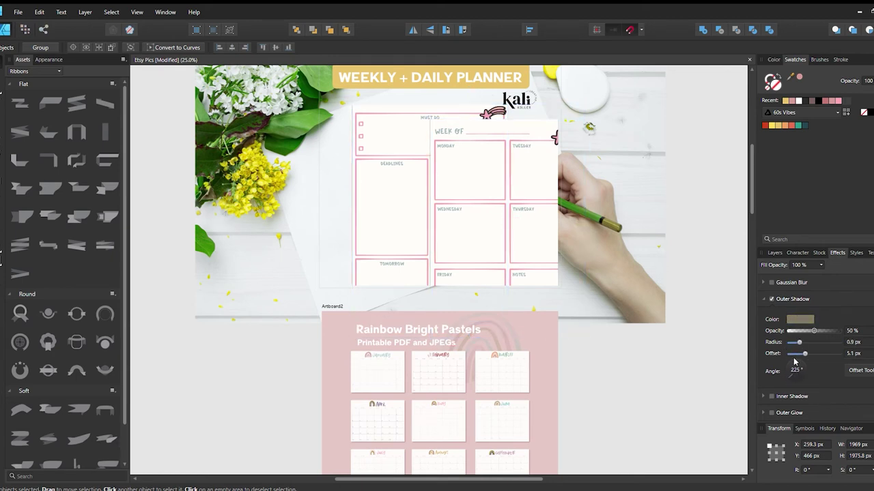
{"action": "left_click_drag", "start_coordinate": [804, 353], "coordinate": [805, 355]}
Step: Scale both planner images down together so they fit inside Artboard1 below the title
{"action": "key", "text": "ctrl+minus"}
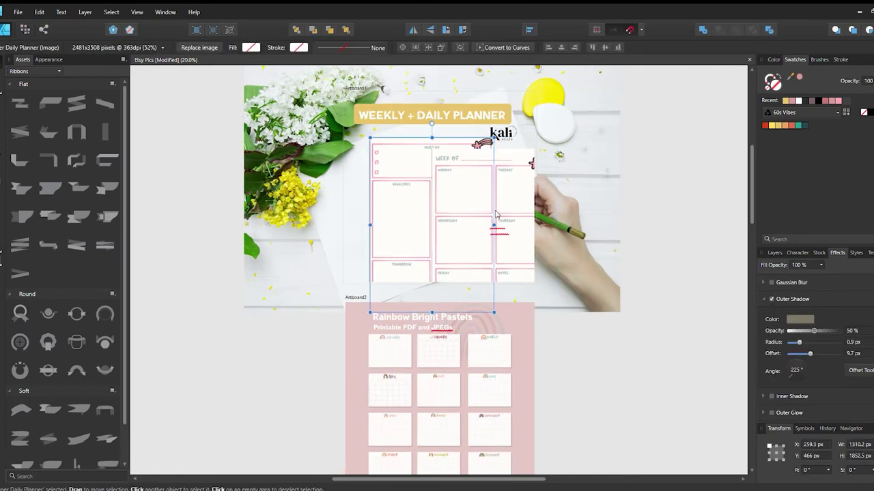
{"action": "left_click_drag", "start_coordinate": [555, 316], "coordinate": [501, 275]}
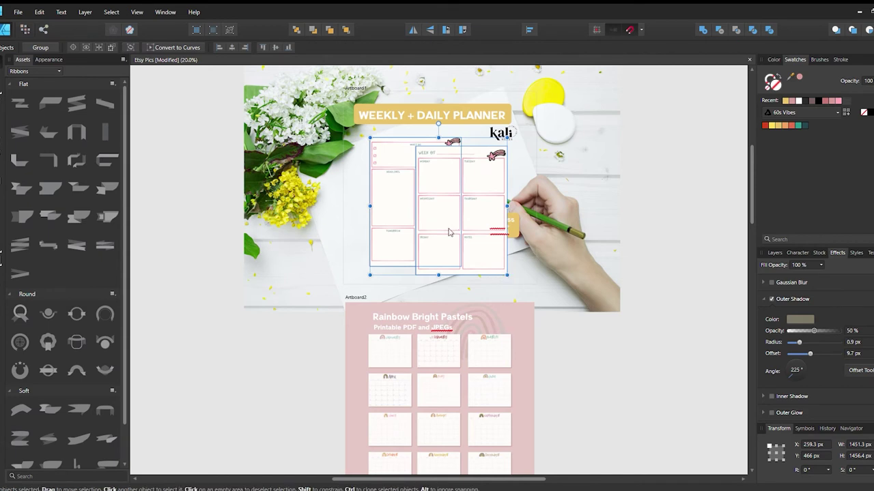
{"action": "left_click", "coordinate": [637, 187]}
Step: Arrange the planner images overlapping left of the badge, with the weekly page behind and the daily page in front
{"action": "left_click_drag", "start_coordinate": [469, 184], "coordinate": [428, 195]}
{"action": "left_click", "coordinate": [432, 198], "text": "shift"}
{"action": "left_click", "coordinate": [396, 164]}
{"action": "left_click", "coordinate": [312, 29]}
{"action": "left_click", "coordinate": [399, 186], "text": "shift"}
{"action": "left_click", "coordinate": [442, 196]}
{"action": "left_click_drag", "start_coordinate": [481, 251], "coordinate": [487, 251]}
{"action": "left_click", "coordinate": [686, 229]}
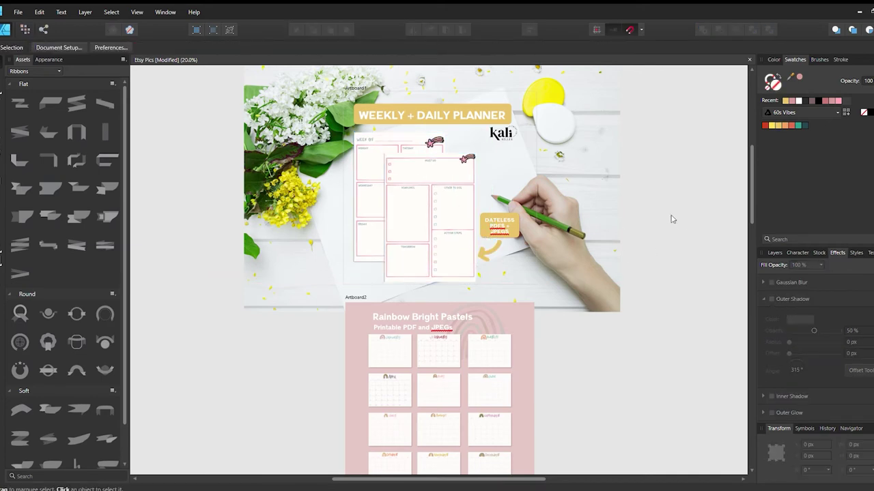
Step: Delete the rainbow graphic behind Artboard2's title
{"action": "scroll", "coordinate": [611, 177], "scroll_direction": "down", "scroll_amount": 3}
{"action": "left_click", "coordinate": [485, 165]}
{"action": "key", "text": "Delete"}
Step: Replace Artboard2's title with Dateless Weekly + Daily Planner and widen its text box to fit one line
{"action": "double_click", "coordinate": [441, 163]}
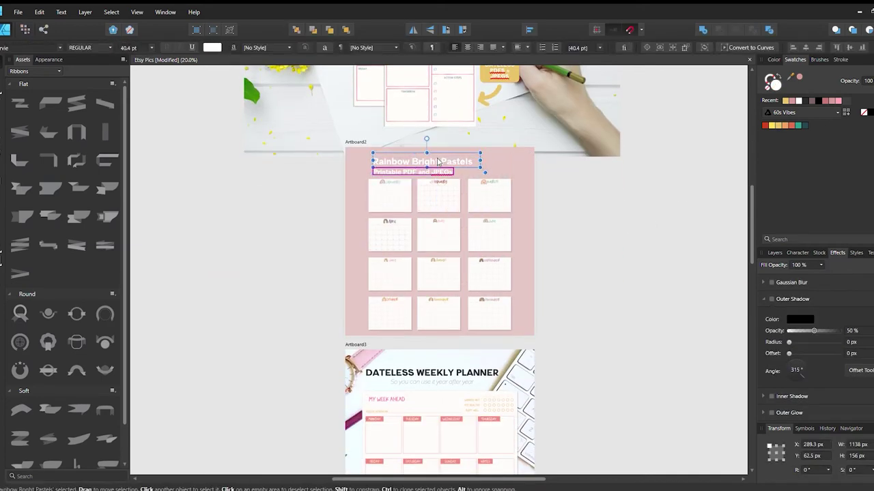
{"action": "triple_click", "coordinate": [442, 163]}
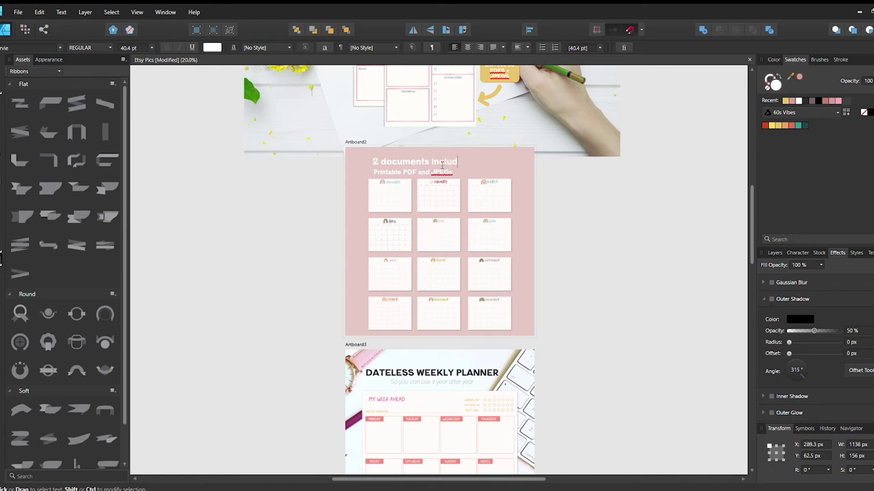
{"action": "left_click", "coordinate": [442, 165]}
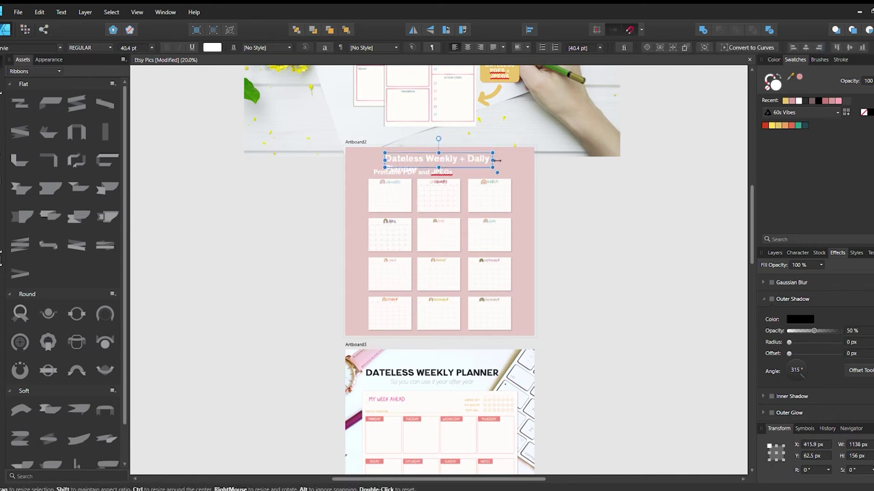
{"action": "mouse_move", "coordinate": [478, 162]}
{"action": "left_mouse_down"}
{"action": "mouse_move", "coordinate": [537, 161]}
{"action": "mouse_move", "coordinate": [480, 163]}
{"action": "left_mouse_up"}
{"action": "left_click", "coordinate": [523, 190]}
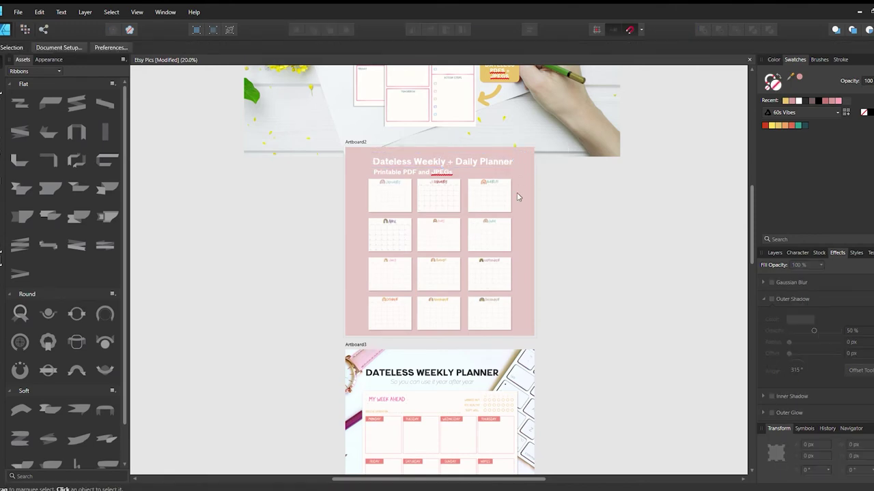
Step: Fill Artboard2's background with the same gold used on the title bar
{"action": "left_click", "coordinate": [775, 254]}
{"action": "left_click", "coordinate": [765, 293]}
{"action": "left_click", "coordinate": [762, 294]}
{"action": "left_click", "coordinate": [785, 322]}
{"action": "left_click", "coordinate": [786, 101]}
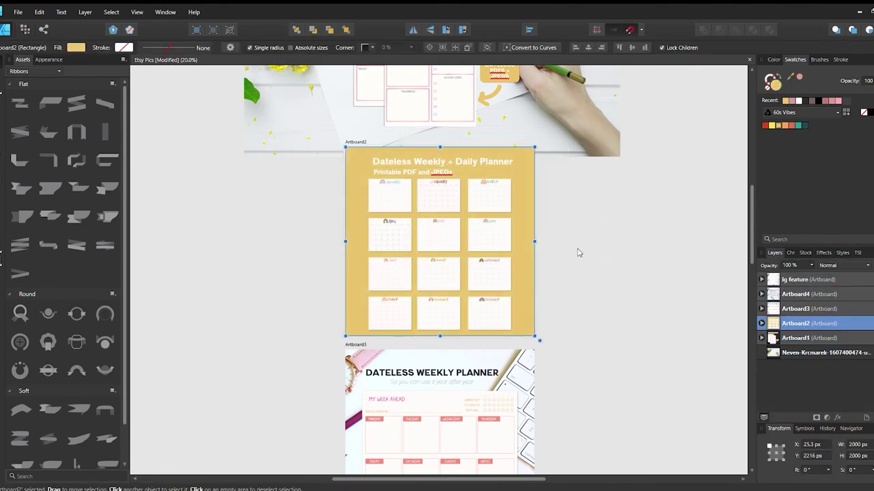
{"action": "left_click", "coordinate": [579, 251]}
Step: Replace Artboard2's monthly calendar thumbnails with copies of the weekly and daily planner images, placed side by side
{"action": "left_click", "coordinate": [396, 198]}
{"action": "key", "text": "Delete"}
{"action": "scroll", "coordinate": [391, 156], "scroll_direction": "up", "scroll_amount": 1}
{"action": "left_click", "coordinate": [391, 154]}
{"action": "scroll", "coordinate": [391, 155], "scroll_direction": "up", "scroll_amount": 1}
{"action": "left_click", "coordinate": [367, 160], "text": "shift"}
{"action": "left_click_drag", "start_coordinate": [407, 165], "coordinate": [397, 366]}
{"action": "left_click_drag", "start_coordinate": [428, 366], "coordinate": [489, 346]}
{"action": "left_click", "coordinate": [408, 351], "text": "shift"}
{"action": "left_click_drag", "start_coordinate": [533, 421], "coordinate": [519, 419]}
{"action": "left_click_drag", "start_coordinate": [471, 377], "coordinate": [480, 390]}
{"action": "left_click", "coordinate": [605, 365]}
Step: Change Artboard2's subtitle to Printable + non-editable jpegs and PDFs and widen its text box
{"action": "left_click", "coordinate": [411, 286]}
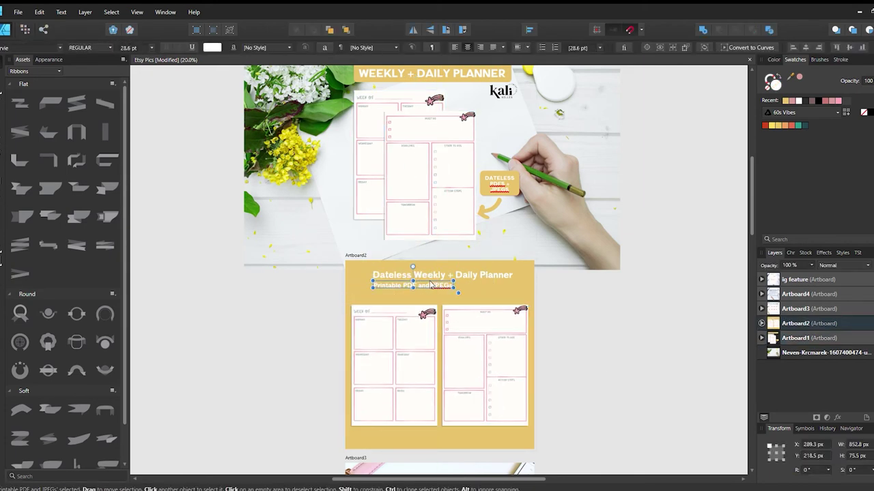
{"action": "double_click", "coordinate": [380, 286]}
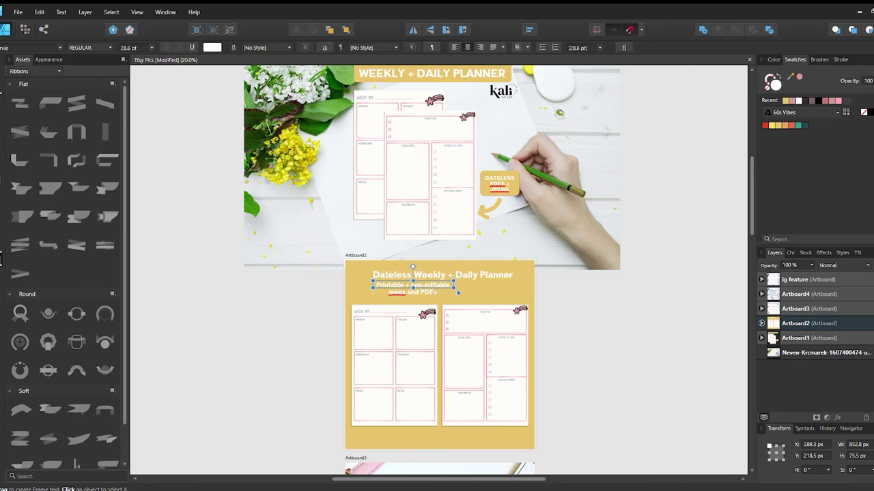
{"action": "key", "text": "Escape"}
{"action": "left_click_drag", "start_coordinate": [455, 286], "coordinate": [517, 290]}
Step: Center the title with its subtitle and the pair of planner images within Artboard2
{"action": "left_click", "coordinate": [459, 275], "text": "shift"}
{"action": "left_click_drag", "start_coordinate": [459, 275], "coordinate": [455, 280]}
{"action": "left_click", "coordinate": [575, 335]}
{"action": "left_click", "coordinate": [415, 369]}
{"action": "left_click", "coordinate": [468, 370], "text": "shift"}
{"action": "left_click_drag", "start_coordinate": [468, 370], "coordinate": [464, 371]}
{"action": "left_click", "coordinate": [647, 363]}
Step: Place the white desk stock photo with the black mug into Artboard3, behind its text and planner image
{"action": "scroll", "coordinate": [646, 364], "scroll_direction": "down", "scroll_amount": 10}
{"action": "left_click", "coordinate": [499, 218]}
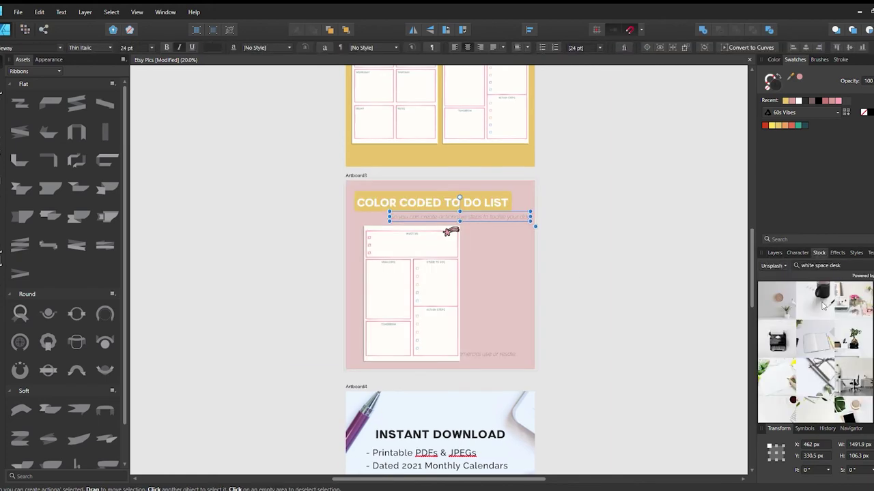
{"action": "left_click_drag", "start_coordinate": [822, 306], "coordinate": [501, 264]}
{"action": "left_click", "coordinate": [773, 253]}
{"action": "left_click_drag", "start_coordinate": [800, 322], "coordinate": [799, 360]}
Step: Move and enlarge the desk photo so it covers all of Artboard3
{"action": "left_click_drag", "start_coordinate": [667, 374], "coordinate": [658, 367]}
{"action": "left_click_drag", "start_coordinate": [528, 285], "coordinate": [456, 289]}
{"action": "left_click_drag", "start_coordinate": [589, 157], "coordinate": [628, 140]}
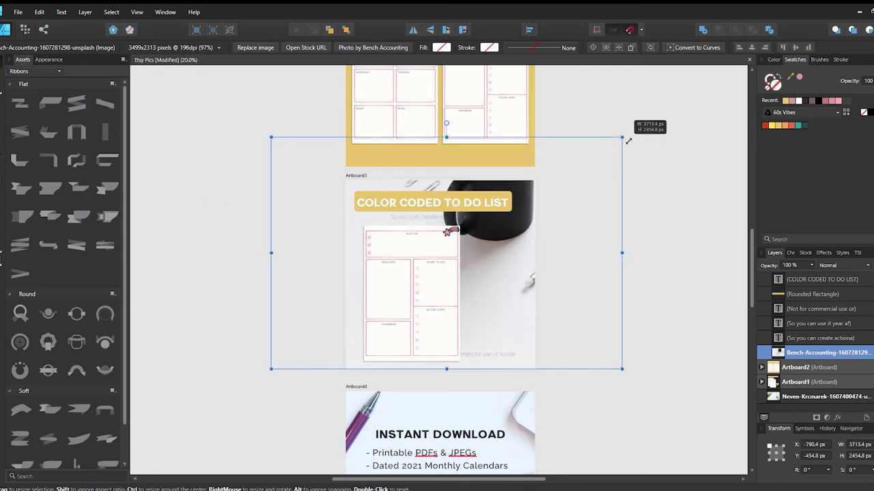
Step: Flip the desk photo horizontally and shift it so the mug sits at Artboard3's upper right edge
{"action": "left_click", "coordinate": [430, 29]}
{"action": "key", "text": "ctrl+z"}
{"action": "left_click", "coordinate": [413, 29]}
{"action": "left_click_drag", "start_coordinate": [507, 258], "coordinate": [542, 268]}
{"action": "left_click", "coordinate": [676, 189]}
Step: Align the daily planner image and the subtitle with the left edge of Artboard3's COLOR CODED TO DO LIST bar
{"action": "left_click", "coordinate": [451, 253]}
{"action": "left_click", "coordinate": [587, 271]}
{"action": "left_click_drag", "start_coordinate": [430, 306], "coordinate": [422, 307]}
{"action": "left_click_drag", "start_coordinate": [464, 218], "coordinate": [431, 218]}
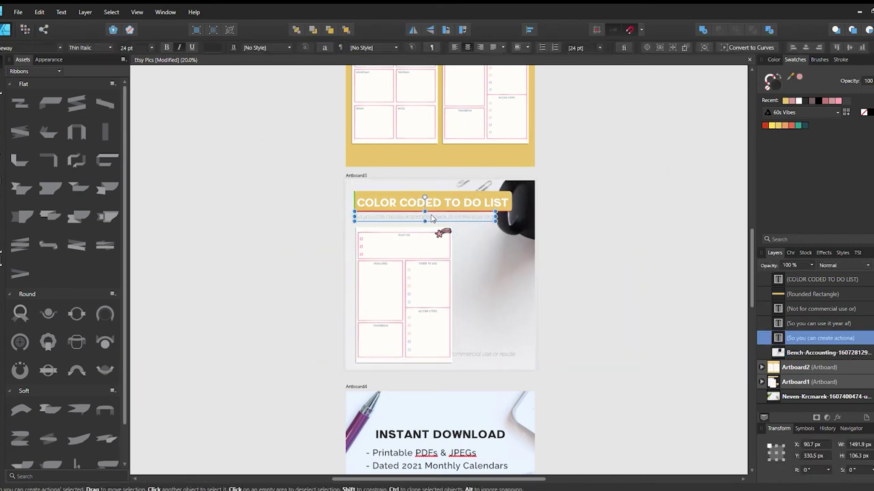
{"action": "left_click", "coordinate": [582, 252]}
Step: Move the Not for commercial use or resale text from Artboard3 to the gold area beneath Artboard2's planner images
{"action": "scroll", "coordinate": [582, 252], "scroll_direction": "down", "scroll_amount": 1}
{"action": "left_click_drag", "start_coordinate": [489, 323], "coordinate": [452, 126]}
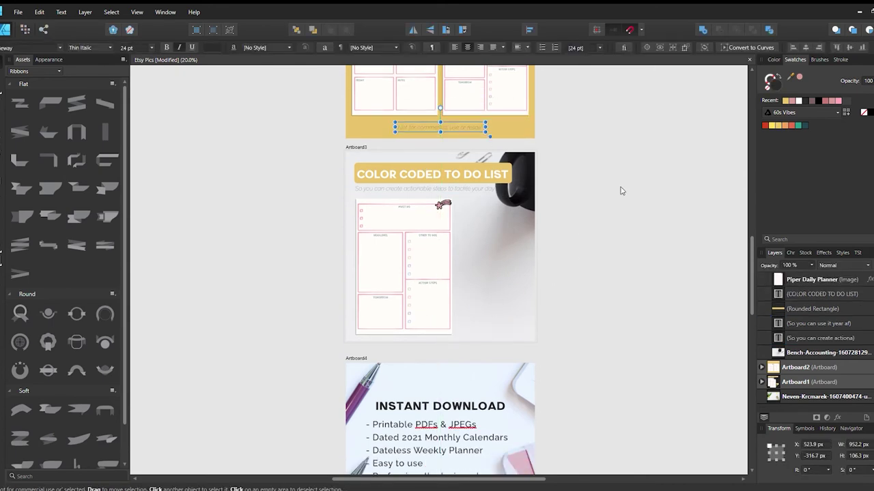
Step: Copy the curved left-pointing arrow from Arrows Set.eps into Artboard3 and bring it in front of the daily planner image
{"action": "left_click", "coordinate": [618, 189]}
{"action": "scroll", "coordinate": [597, 214], "scroll_direction": "down", "scroll_amount": 1}
{"action": "scroll", "coordinate": [250, 143], "scroll_direction": "down", "scroll_amount": 2}
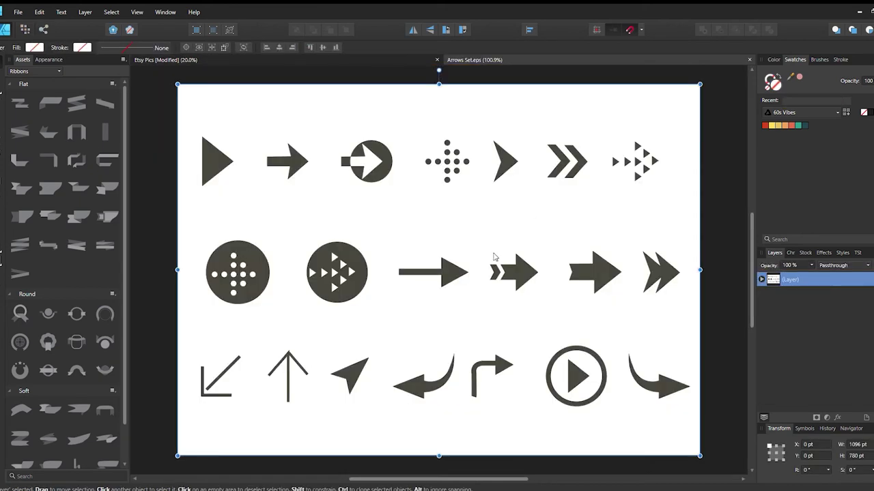
{"action": "double_click", "coordinate": [438, 379]}
{"action": "left_click", "coordinate": [391, 60]}
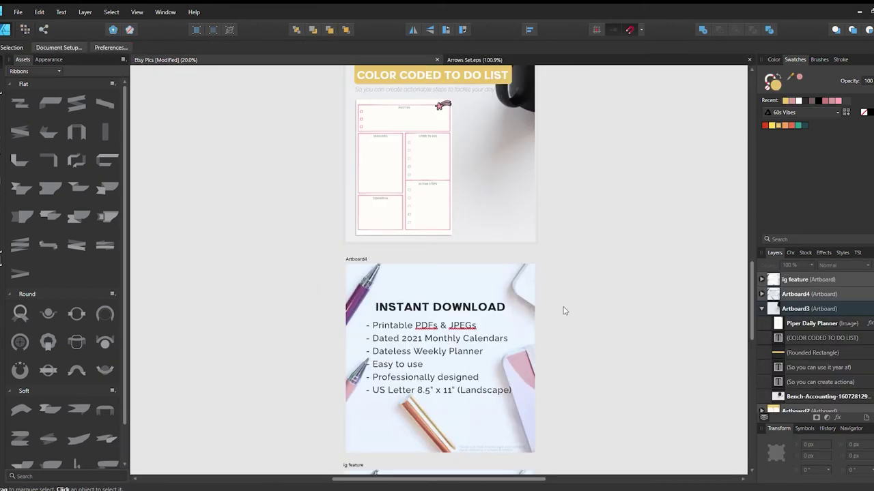
{"action": "scroll", "coordinate": [513, 256], "scroll_direction": "up", "scroll_amount": 1}
{"action": "left_click", "coordinate": [505, 242]}
{"action": "key", "text": "ctrl+v"}
{"action": "left_click_drag", "start_coordinate": [550, 200], "coordinate": [443, 201]}
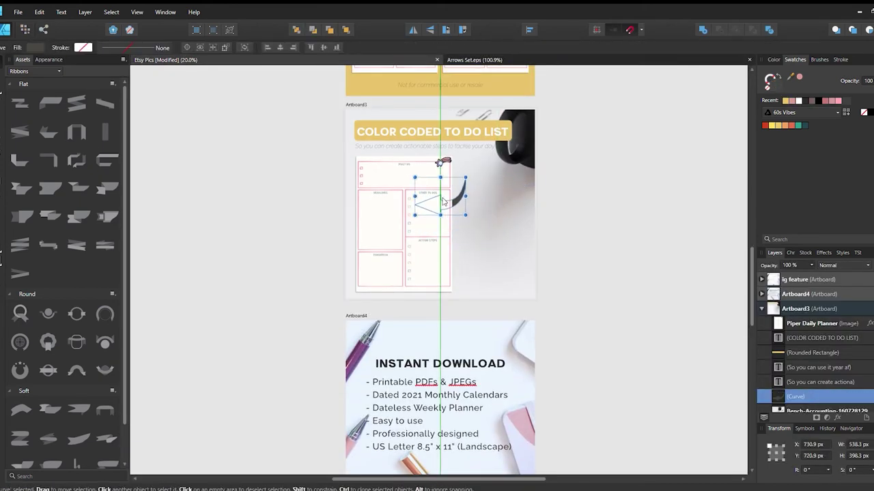
{"action": "left_click", "coordinate": [346, 29]}
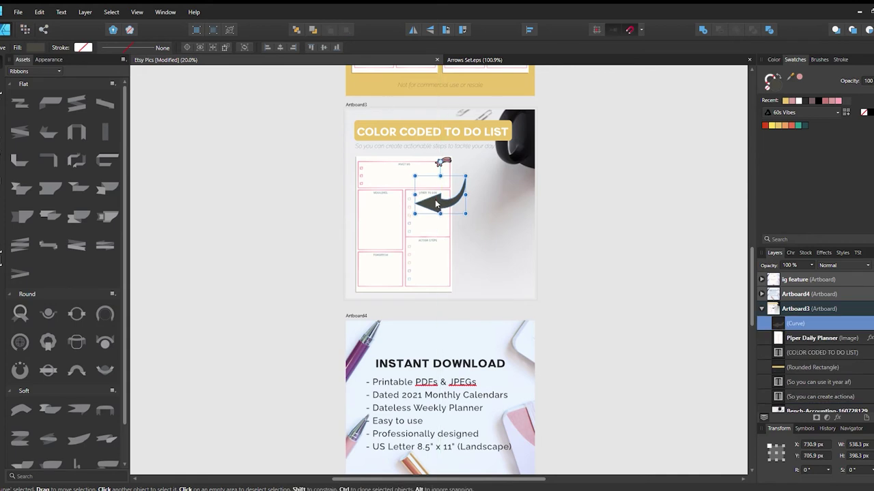
Step: Recolor the arrow with the planner's pink and duplicate it beside the ACTION STEPS section
{"action": "key", "text": "i"}
{"action": "key", "text": "v"}
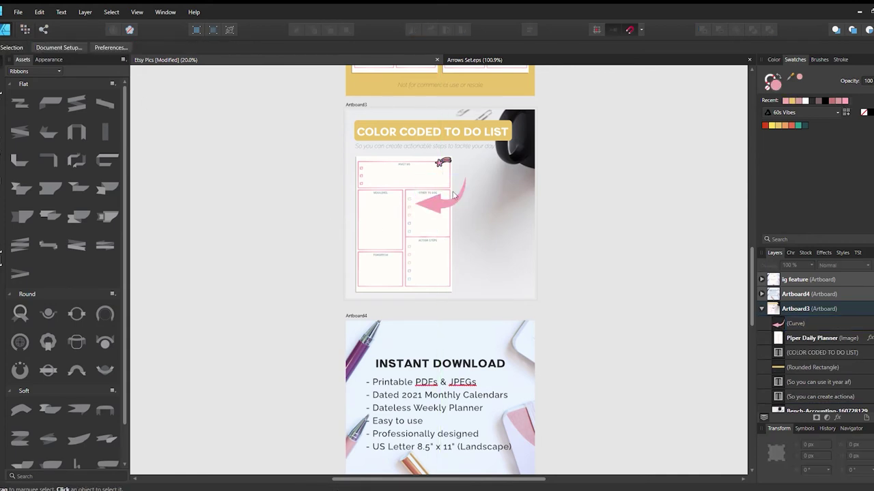
{"action": "left_click_drag", "start_coordinate": [440, 202], "coordinate": [446, 252]}
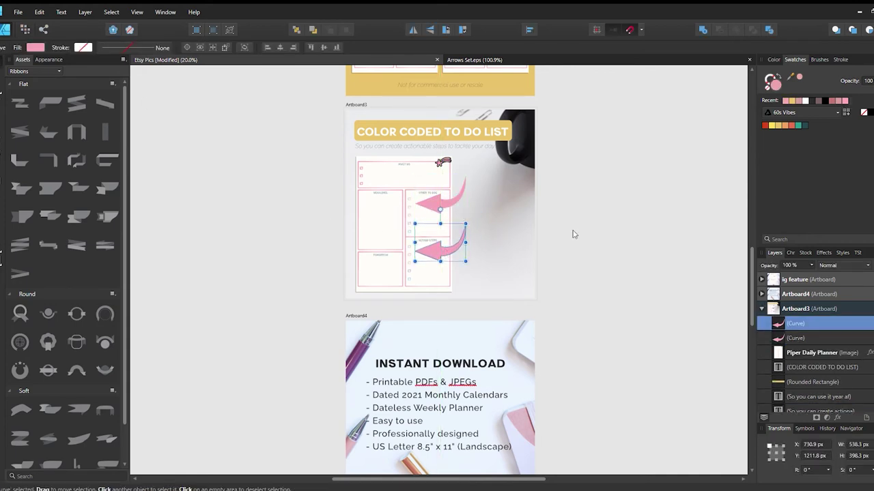
{"action": "left_click", "coordinate": [573, 234]}
Step: Restyle the So you can create actionable steps to tackle your day subtitle as a bold caption block to the right of the planner
{"action": "left_click_drag", "start_coordinate": [469, 148], "coordinate": [484, 198]}
{"action": "left_click_drag", "start_coordinate": [509, 195], "coordinate": [442, 200]}
{"action": "left_click_drag", "start_coordinate": [406, 201], "coordinate": [409, 243]}
{"action": "left_click_drag", "start_coordinate": [405, 217], "coordinate": [501, 214]}
{"action": "left_click_drag", "start_coordinate": [473, 216], "coordinate": [532, 228]}
{"action": "left_click_drag", "start_coordinate": [503, 202], "coordinate": [503, 216]}
Step: Delete the lower duplicate arrow and move the remaining one to point at the ACTION STEPS section
{"action": "left_click", "coordinate": [438, 249]}
{"action": "key", "text": "Delete"}
{"action": "left_click_drag", "start_coordinate": [438, 204], "coordinate": [438, 267]}
Step: Adjust the caption's width and the placement of Artboard3's planner, caption and arrow, and save the document
{"action": "left_click", "coordinate": [490, 203]}
{"action": "mouse_move", "coordinate": [527, 208]}
{"action": "left_mouse_down"}
{"action": "mouse_move", "coordinate": [492, 218]}
{"action": "mouse_move", "coordinate": [520, 208]}
{"action": "left_mouse_up"}
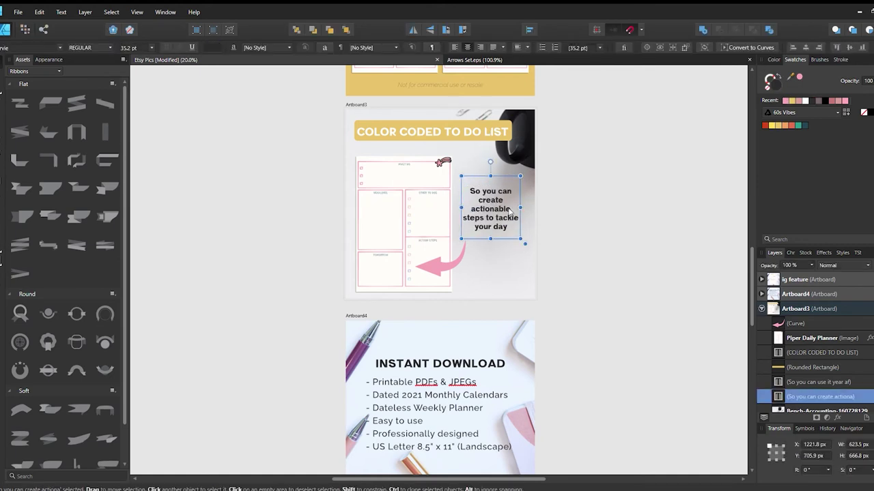
{"action": "left_click", "coordinate": [566, 237]}
{"action": "left_click_drag", "start_coordinate": [335, 145], "coordinate": [420, 240]}
{"action": "left_click", "coordinate": [550, 257]}
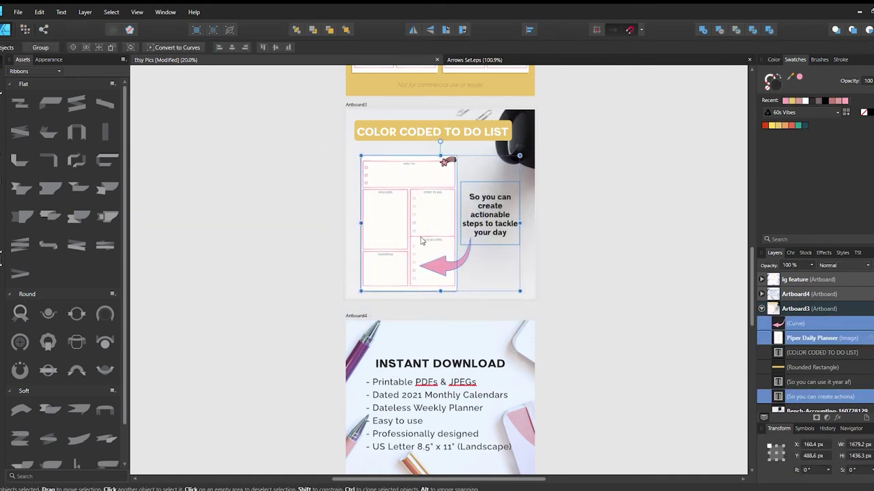
{"action": "key", "text": "ctrl+s"}
Step: Change the Dated 2021 Monthly Calendars bullet in Artboard4's list to "Dateless for reuse"
{"action": "scroll", "coordinate": [403, 291], "scroll_direction": "down", "scroll_amount": 2}
{"action": "double_click", "coordinate": [427, 311]}
{"action": "key", "text": "ctrl+a"}
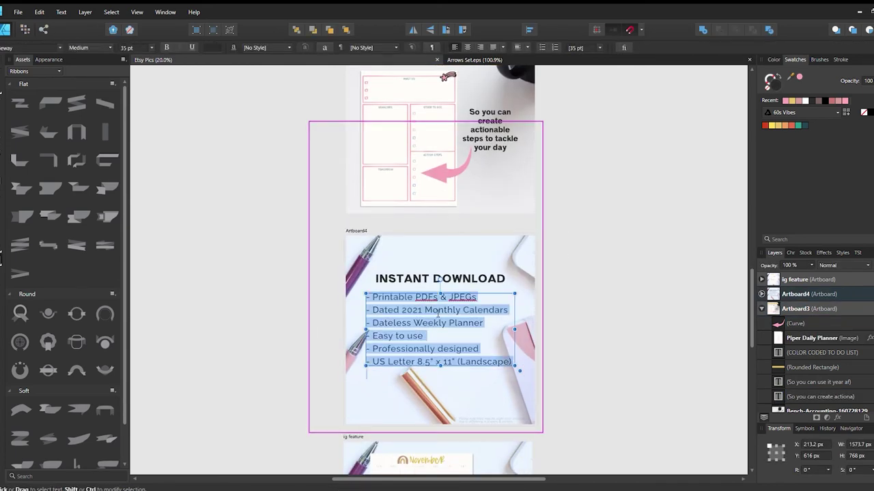
{"action": "left_click", "coordinate": [512, 311]}
{"action": "key", "text": "BackSpace"}
{"action": "key", "text": "BackSpace"}
{"action": "key", "text": "BackSpace"}
{"action": "key", "text": "BackSpace"}
{"action": "key", "text": "BackSpace"}
{"action": "key", "text": "BackSpace"}
{"action": "key", "text": "BackSpace"}
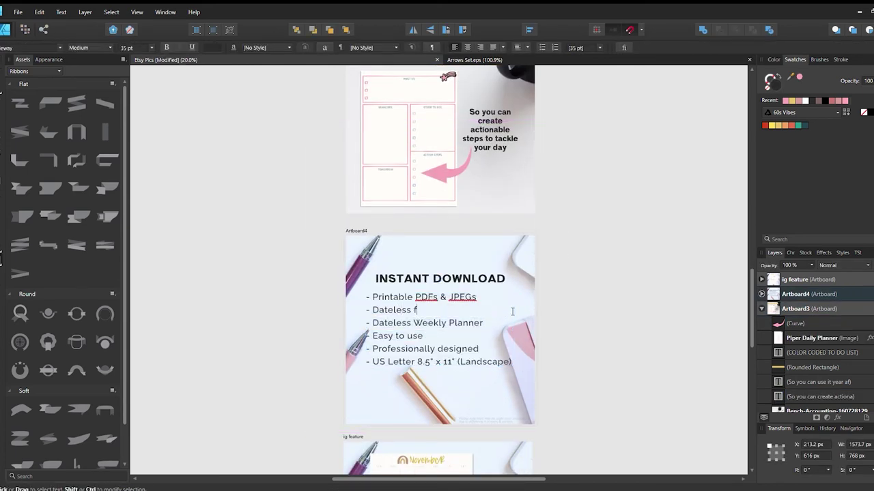
Step: Change the Dateless Weekly Planner bullet to "Includes weekly + daily planner" and the paper size bullet to "A4 and A5 (Portrait)"
{"action": "triple_click", "coordinate": [378, 322]}
{"action": "type", "text": "Includes"}
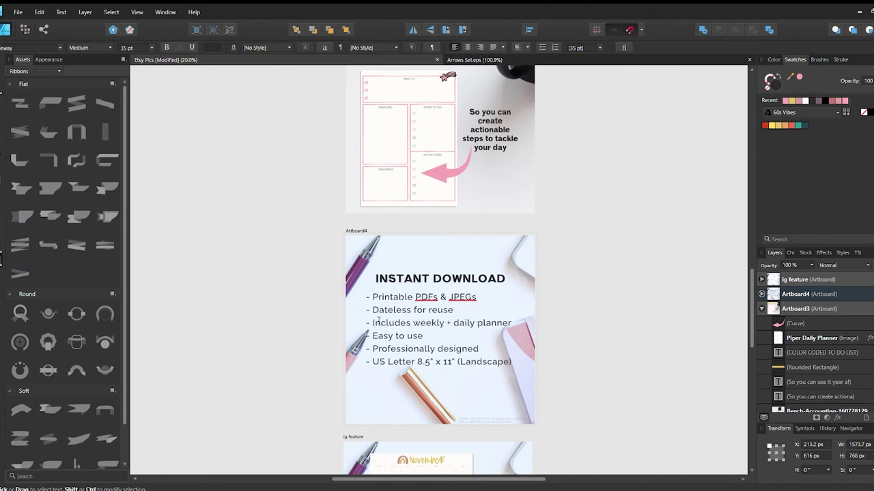
{"action": "type", "text": "A4 and A5 (Portrait"}
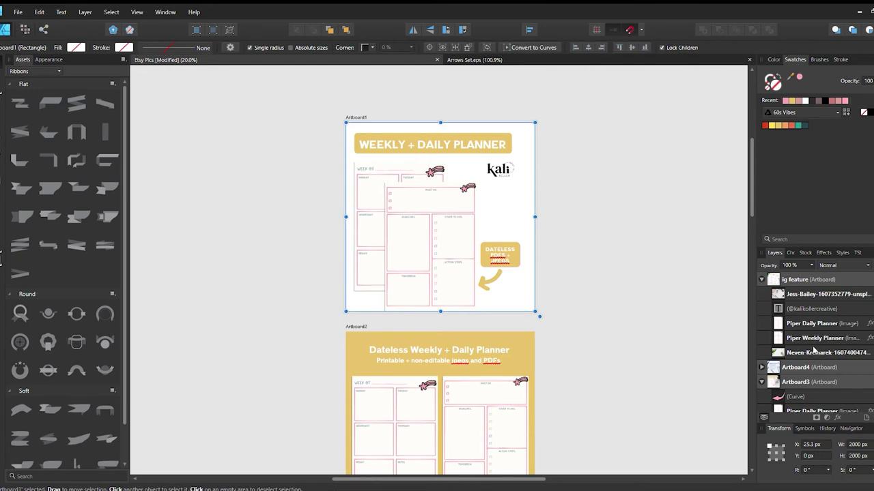
Step: Delete the green pencil photo behind the planners on the ig feature artboard
{"action": "left_click", "coordinate": [813, 352]}
{"action": "scroll", "coordinate": [598, 308], "scroll_direction": "down", "scroll_amount": 10}
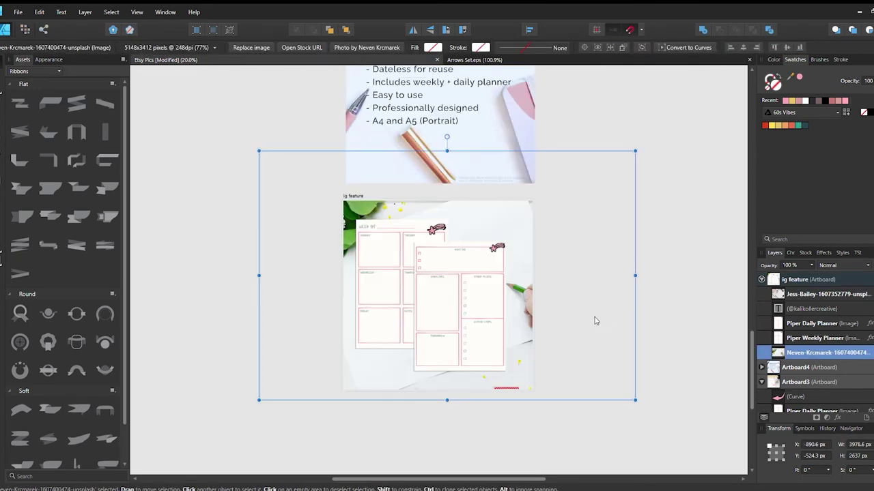
{"action": "key", "text": "Delete"}
Step: Move the unused desk stock photo from the ig feature artboard's layers into Artboard1
{"action": "left_click", "coordinate": [797, 367]}
{"action": "scroll", "coordinate": [806, 387], "scroll_direction": "down", "scroll_amount": 3}
{"action": "left_click", "coordinate": [798, 393]}
{"action": "left_click", "coordinate": [761, 396]}
{"action": "scroll", "coordinate": [790, 357], "scroll_direction": "down", "scroll_amount": 3}
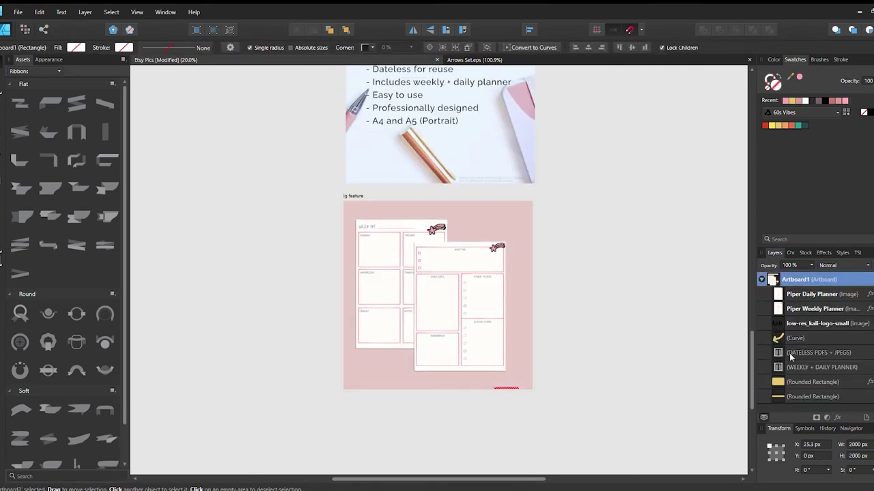
{"action": "left_click", "coordinate": [802, 309]}
{"action": "scroll", "coordinate": [806, 297], "scroll_direction": "up", "scroll_amount": 5}
{"action": "left_click", "coordinate": [812, 294]}
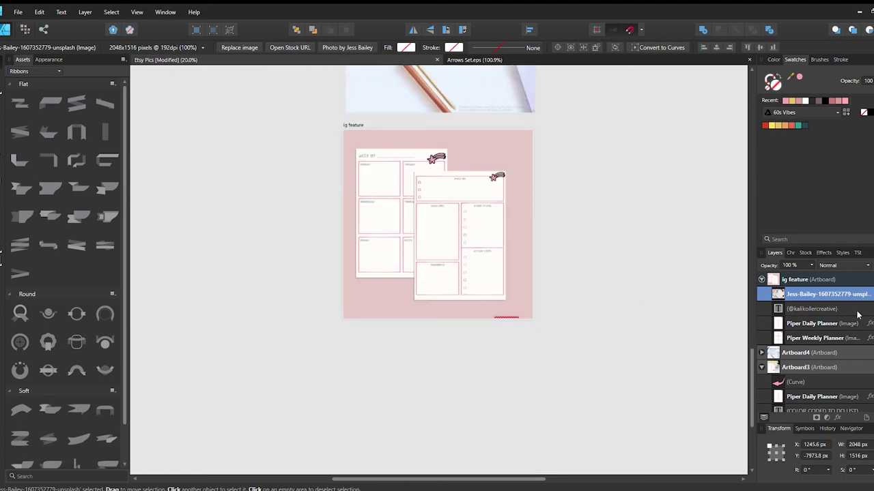
{"action": "left_click_drag", "start_coordinate": [817, 294], "coordinate": [816, 400]}
{"action": "scroll", "coordinate": [798, 309], "scroll_direction": "up", "scroll_amount": 3}
{"action": "double_click", "coordinate": [806, 353]}
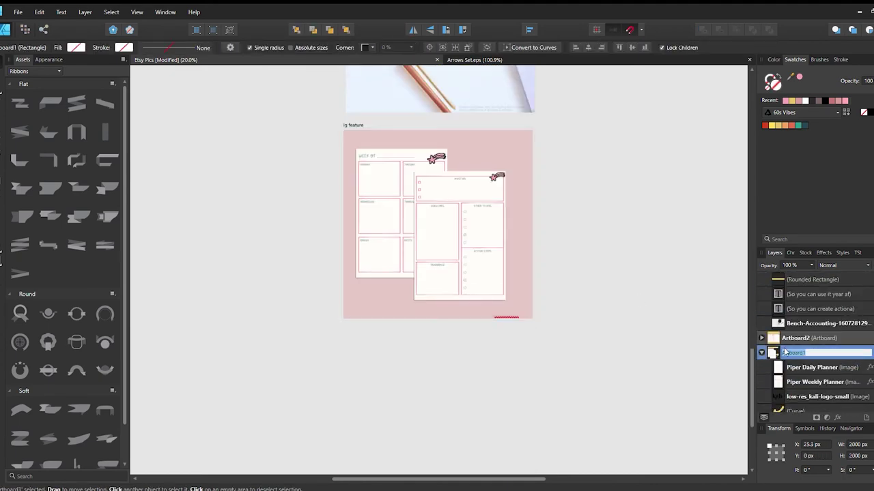
Step: Fit the desk stock photo over Artboard1 and send it behind the title, planners and logo
{"action": "scroll", "coordinate": [564, 220], "scroll_direction": "up", "scroll_amount": 10}
{"action": "left_click", "coordinate": [593, 305]}
{"action": "left_click_drag", "start_coordinate": [593, 305], "coordinate": [437, 217]}
{"action": "mouse_move", "coordinate": [499, 268]}
{"action": "left_mouse_down"}
{"action": "mouse_move", "coordinate": [579, 331]}
{"action": "mouse_move", "coordinate": [495, 273]}
{"action": "left_mouse_up"}
{"action": "left_click", "coordinate": [295, 28]}
{"action": "left_click_drag", "start_coordinate": [538, 224], "coordinate": [578, 226]}
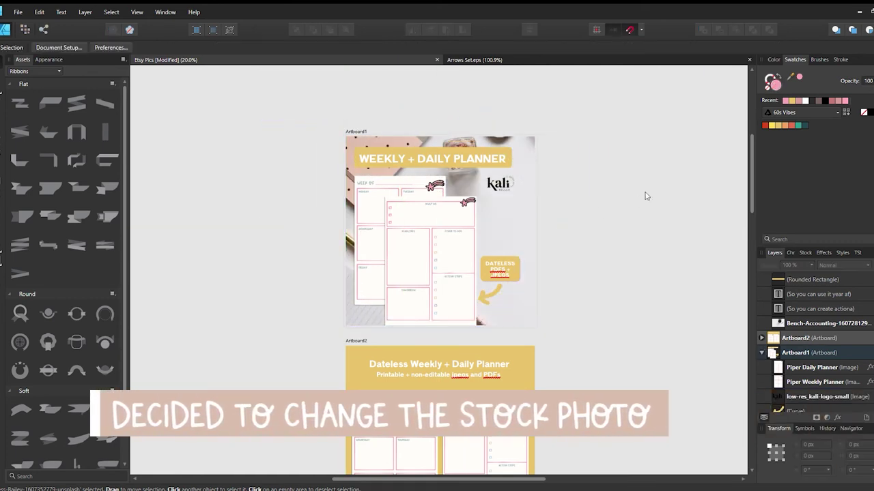
Step: Rearrange Artboard1's background photo so the glasses and phone show at its right corners, and move the Kali logo slightly left
{"action": "left_click_drag", "start_coordinate": [526, 202], "coordinate": [445, 192]}
{"action": "left_click_drag", "start_coordinate": [547, 116], "coordinate": [650, 59]}
{"action": "left_click_drag", "start_coordinate": [546, 186], "coordinate": [489, 233]}
{"action": "left_click", "coordinate": [579, 217]}
{"action": "left_click", "coordinate": [499, 185]}
{"action": "left_click_drag", "start_coordinate": [486, 193], "coordinate": [496, 185]}
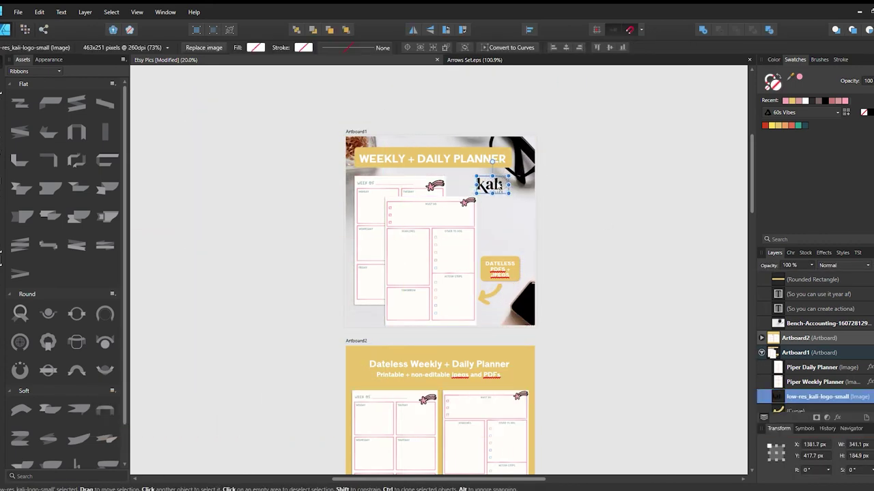
Step: Try a lower position for the Kali logo on Artboard1 and undo the move
{"action": "left_click", "coordinate": [577, 209]}
{"action": "left_click", "coordinate": [489, 189]}
{"action": "left_click_drag", "start_coordinate": [489, 190], "coordinate": [499, 204]}
{"action": "key", "text": "ctrl+z"}
{"action": "left_click", "coordinate": [570, 198]}
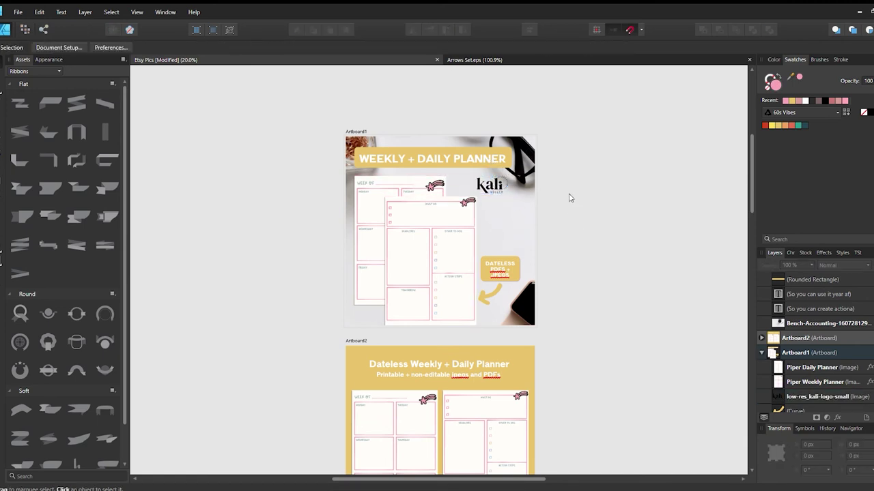
Step: Move Artboard1's DATELESS PDFS + JPEGS badge and arrow higher above the phone and narrow the badge's text block
{"action": "left_click", "coordinate": [502, 270]}
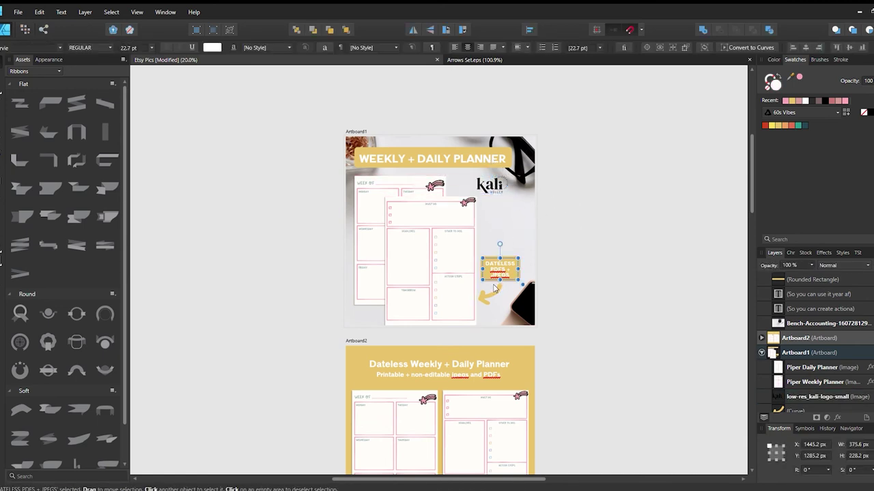
{"action": "left_click_drag", "start_coordinate": [513, 272], "coordinate": [508, 253]}
{"action": "key", "text": "Escape"}
{"action": "left_click", "coordinate": [509, 253]}
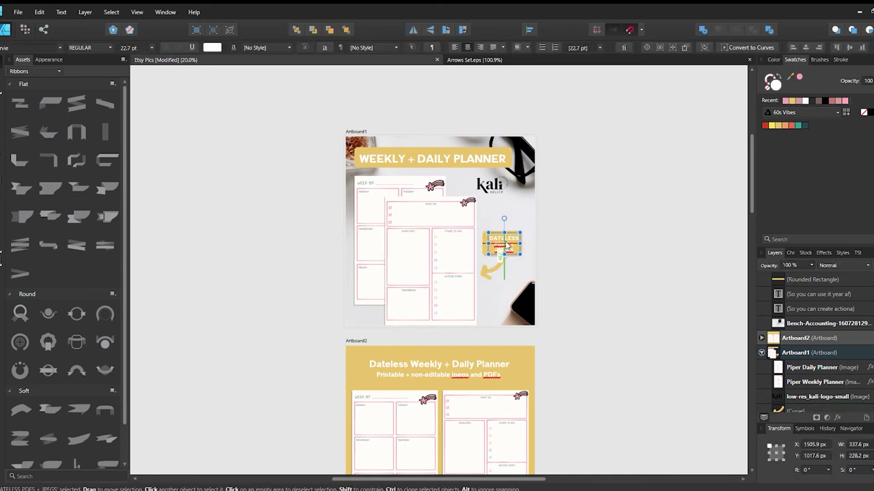
{"action": "left_click", "coordinate": [579, 259]}
Step: Position the yellow arrow just under the DATELESS PDFS + JPEGS badge, layered behind it
{"action": "left_click", "coordinate": [494, 267]}
{"action": "left_click_drag", "start_coordinate": [504, 259], "coordinate": [508, 257]}
{"action": "left_click", "coordinate": [602, 283]}
{"action": "left_click", "coordinate": [502, 265]}
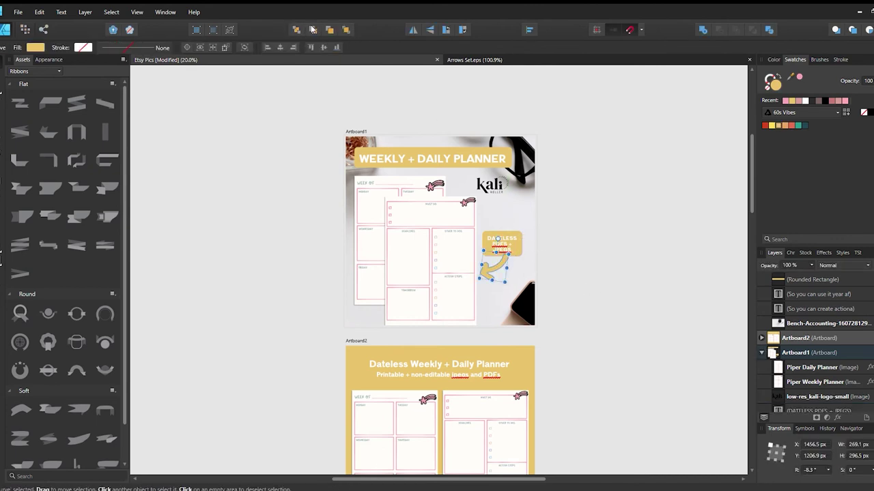
Step: Nudge the yellow arrow slightly right beneath the badge, away from the planner's edge, and save the document
{"action": "key", "text": "Escape"}
{"action": "key", "text": "ctrl+1"}
{"action": "scroll", "coordinate": [496, 269], "scroll_direction": "right", "scroll_amount": 5}
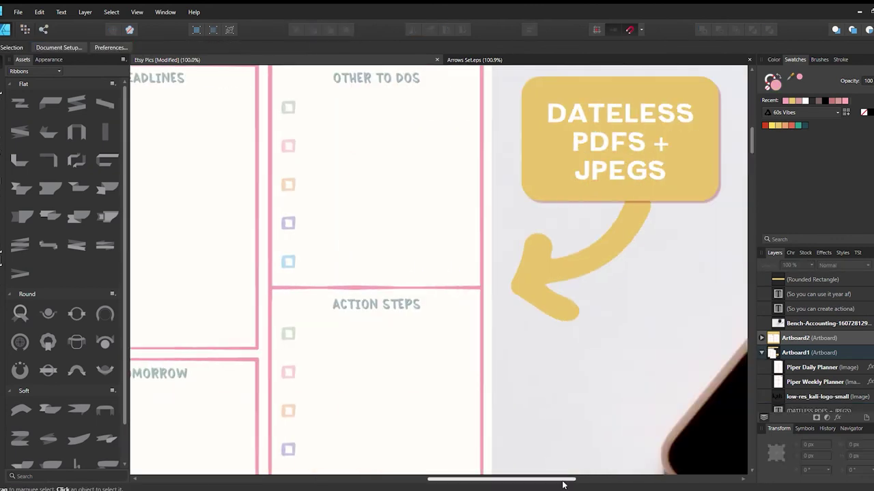
{"action": "left_click", "coordinate": [545, 240]}
{"action": "mouse_move", "coordinate": [545, 240]}
{"action": "left_mouse_down"}
{"action": "mouse_move", "coordinate": [573, 250]}
{"action": "mouse_move", "coordinate": [533, 244]}
{"action": "mouse_move", "coordinate": [551, 253]}
{"action": "left_mouse_up"}
{"action": "left_click", "coordinate": [587, 247]}
{"action": "key", "text": "ctrl+minus"}
{"action": "key", "text": "ctrl+minus"}
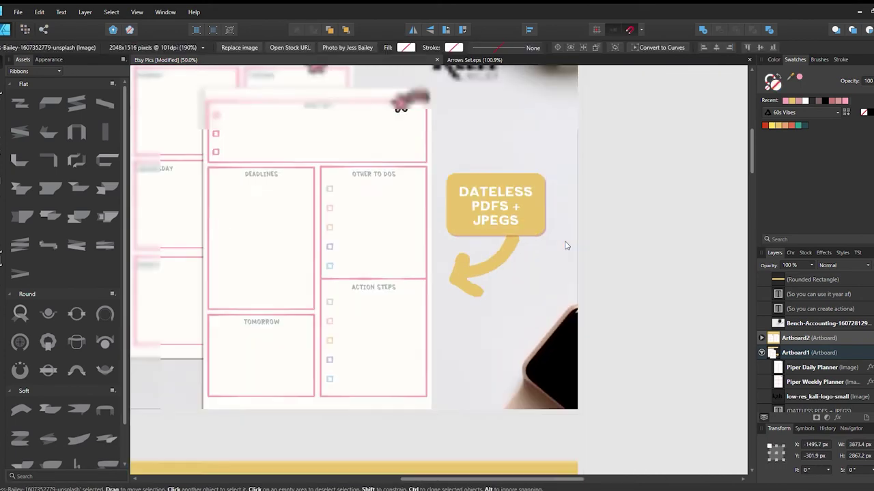
{"action": "key", "text": "ctrl+s"}
{"action": "left_click", "coordinate": [551, 231]}
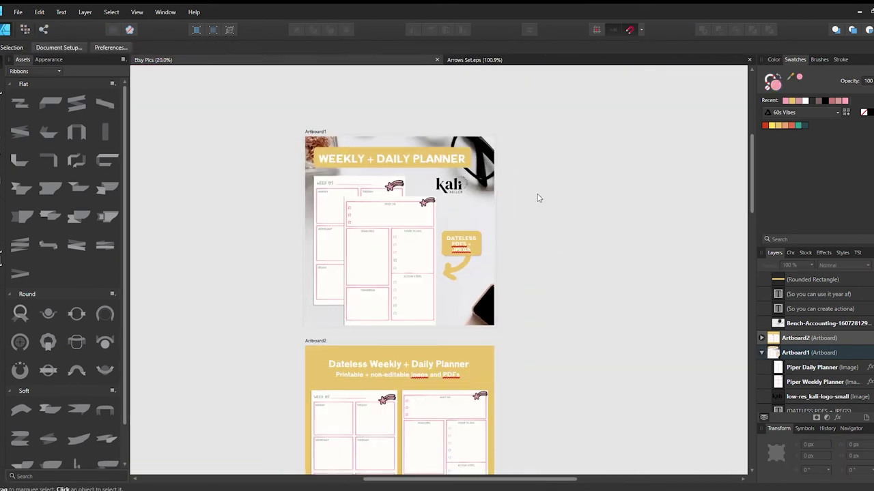
Step: Add the gold confetti stock photo to the ig feature artboard behind the planner images, with its blend mode set to Overlay
{"action": "scroll", "coordinate": [546, 232], "scroll_direction": "down", "scroll_amount": 10}
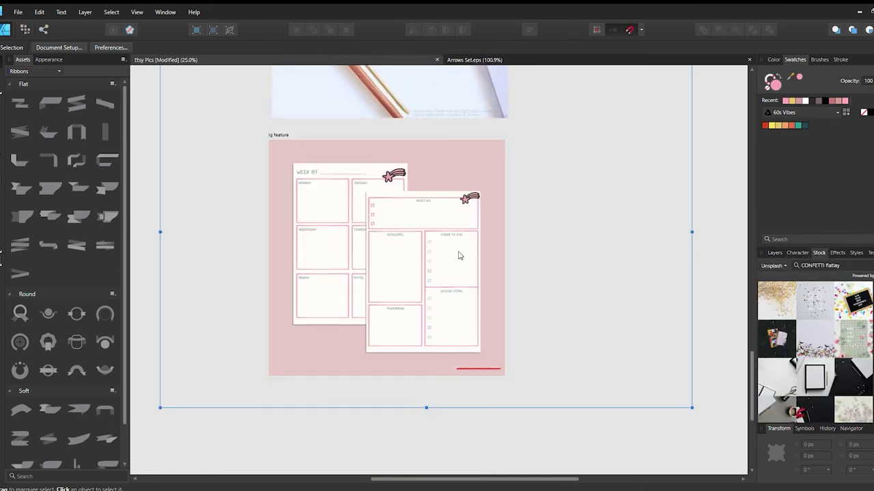
{"action": "left_click", "coordinate": [773, 253]}
{"action": "left_click", "coordinate": [838, 264]}
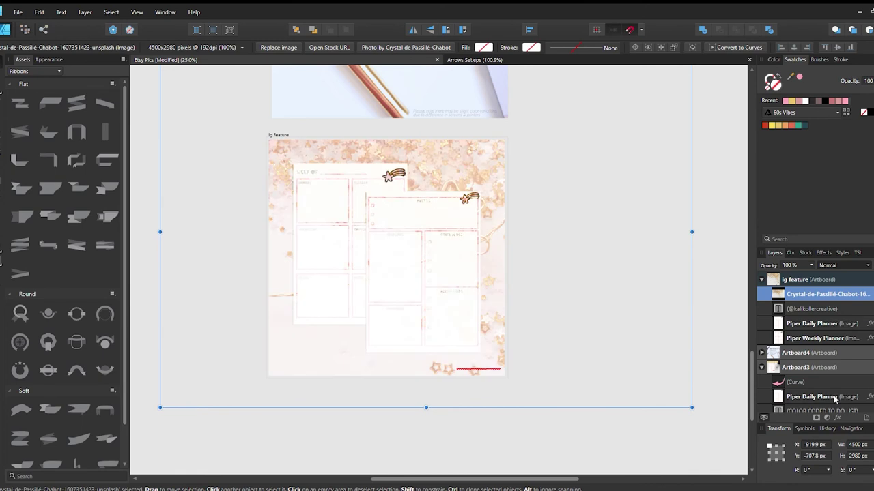
{"action": "left_click_drag", "start_coordinate": [795, 294], "coordinate": [769, 344]}
{"action": "left_click", "coordinate": [628, 385]}
Step: Resize and reposition the confetti photo so it covers the ig feature artboard
{"action": "left_click", "coordinate": [488, 237]}
{"action": "left_click_drag", "start_coordinate": [691, 408], "coordinate": [479, 296]}
{"action": "left_click_drag", "start_coordinate": [410, 149], "coordinate": [433, 234]}
{"action": "left_click_drag", "start_coordinate": [503, 351], "coordinate": [544, 379]}
{"action": "left_click_drag", "start_coordinate": [418, 153], "coordinate": [439, 155]}
{"action": "left_click", "coordinate": [607, 211]}
Step: Set the confetti photo's opacity to 50%
{"action": "left_click", "coordinate": [812, 337]}
{"action": "left_click", "coordinate": [788, 266]}
{"action": "type", "text": "10"}
{"action": "key", "text": "Return"}
{"action": "type", "text": "50"}
{"action": "key", "text": "Return"}
{"action": "left_click", "coordinate": [539, 127]}
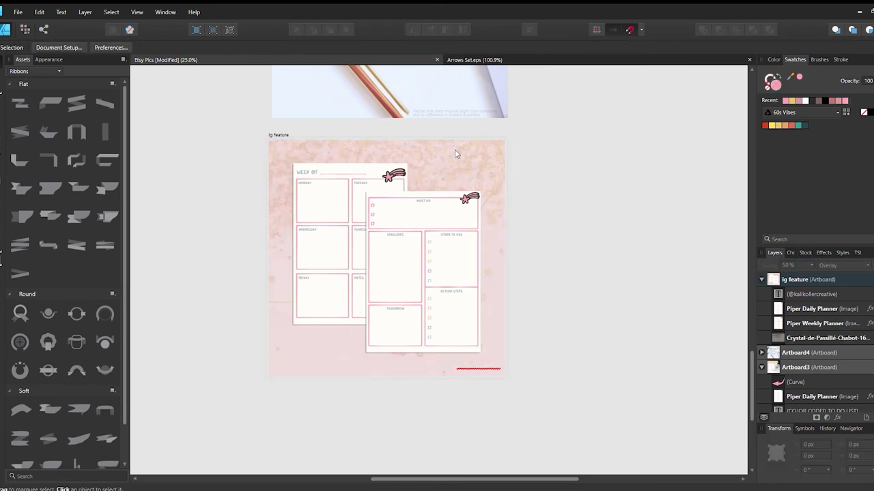
Step: Recolor the social media handle at the ig feature artboard's lower right with a dark recent color
{"action": "left_click", "coordinate": [483, 366]}
{"action": "left_click", "coordinate": [824, 100]}
{"action": "left_click", "coordinate": [553, 327]}
{"action": "left_click", "coordinate": [471, 367]}
{"action": "left_click", "coordinate": [536, 363]}
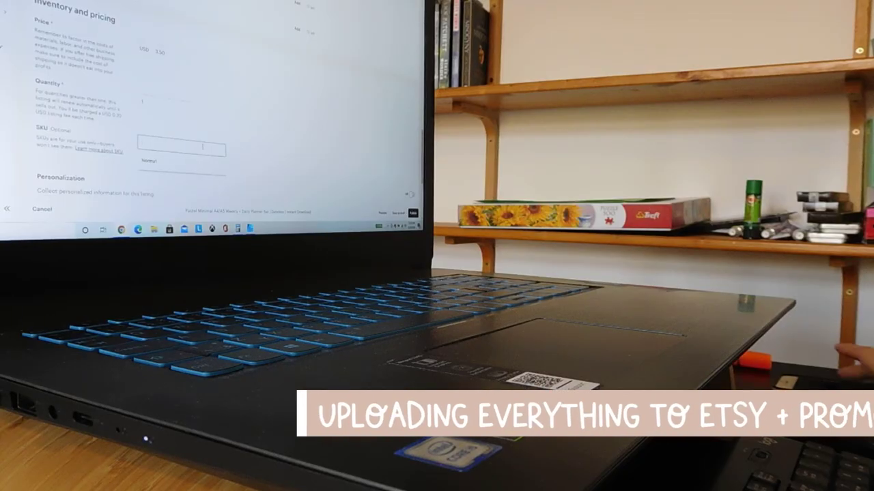
{"action": "scroll", "coordinate": [211, 116], "scroll_direction": "down", "scroll_amount": 5}
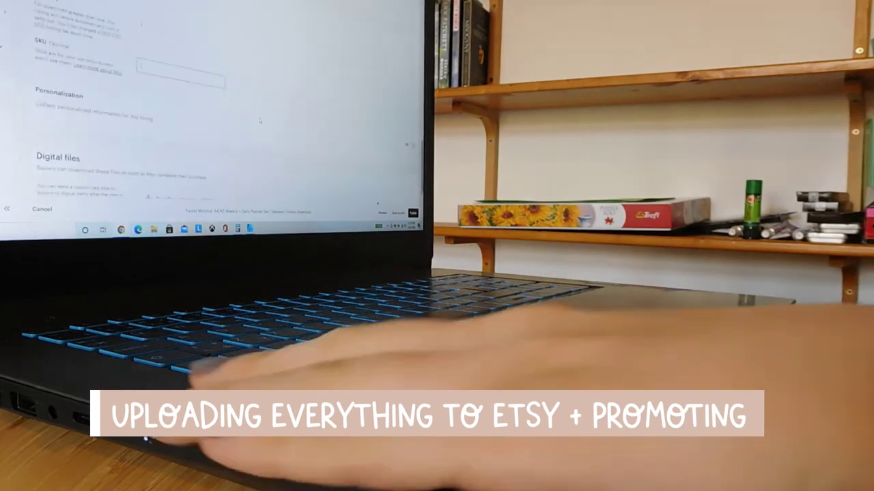
{"action": "scroll", "coordinate": [232, 22], "scroll_direction": "up", "scroll_amount": 6}
{"action": "scroll", "coordinate": [211, 102], "scroll_direction": "down", "scroll_amount": 5}
{"action": "scroll", "coordinate": [211, 103], "scroll_direction": "up", "scroll_amount": 1}
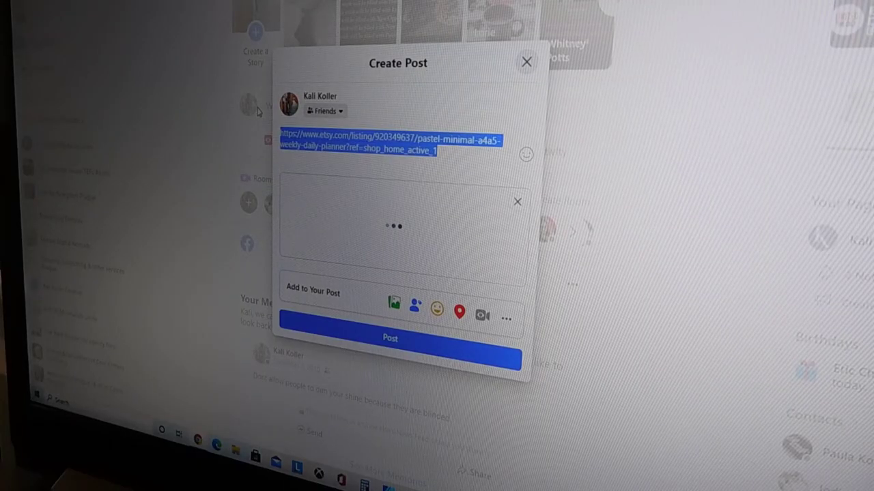
Step: Replace the pasted Etsy link in the Facebook post with "New dateless, goal-oriented weekly + daily planner! Fun for the kiddos, too :)"
{"action": "type", "text": "New da"}
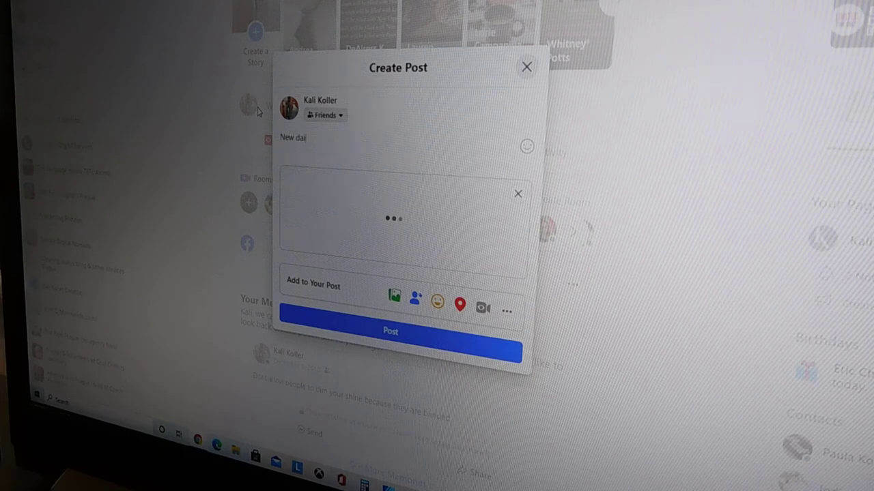
{"action": "type", "text": "teless "}
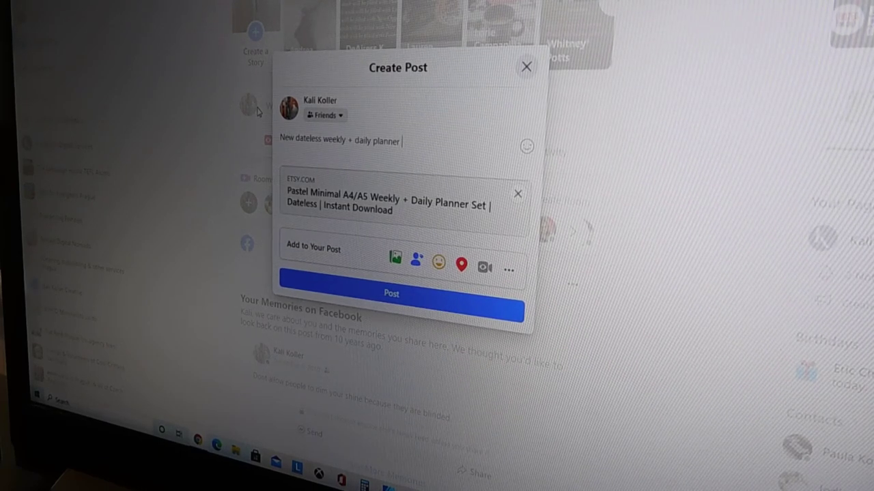
{"action": "type", "text": ", goal-oriented "}
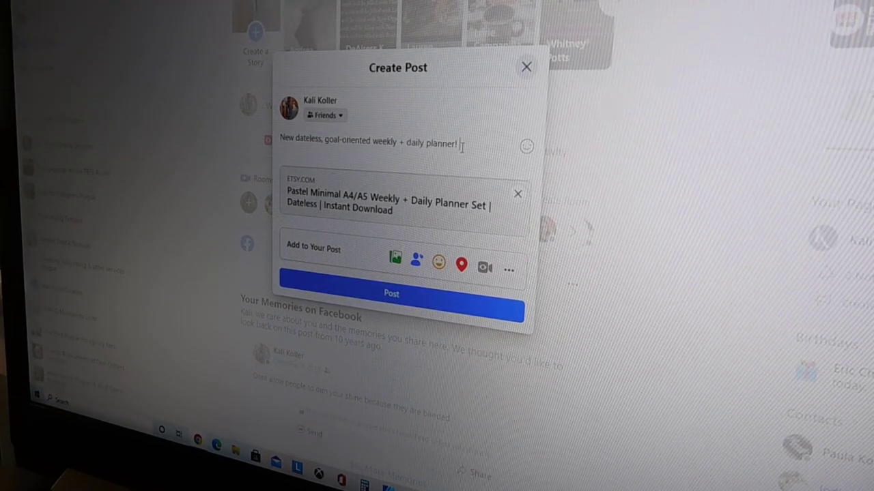
{"action": "type", "text": "e kiddos, too :)"}
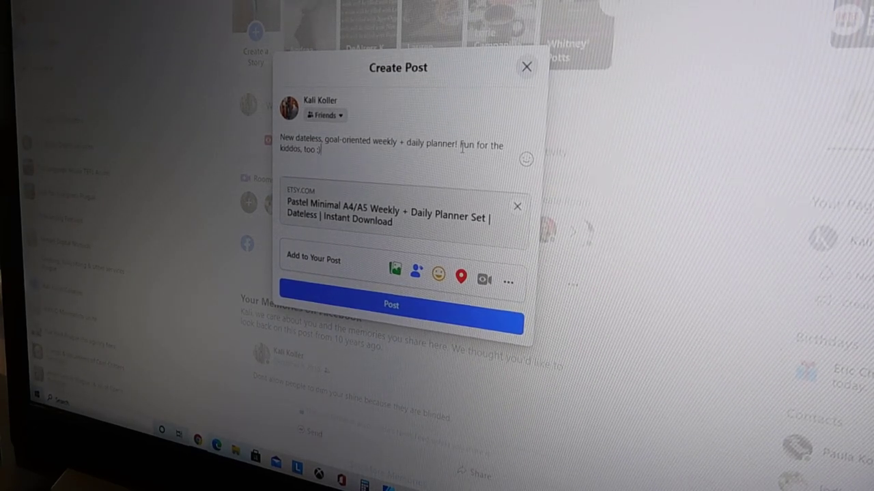
Step: Remove "Fun for the kiddos, too :)" from the Facebook post and attach the image of the weekly and daily planner pages
{"action": "left_click_drag", "start_coordinate": [456, 139], "coordinate": [497, 171]}
{"action": "key", "text": "BackSpace"}
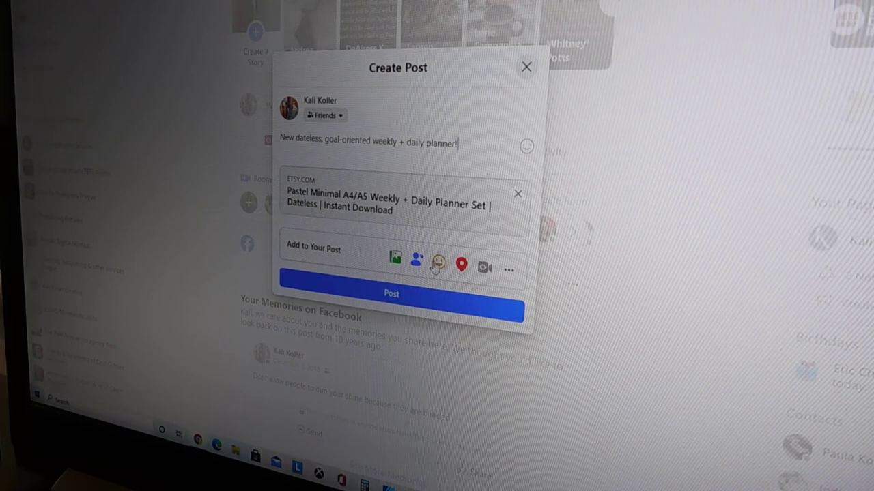
{"action": "left_click", "coordinate": [395, 258]}
{"action": "double_click", "coordinate": [203, 5]}
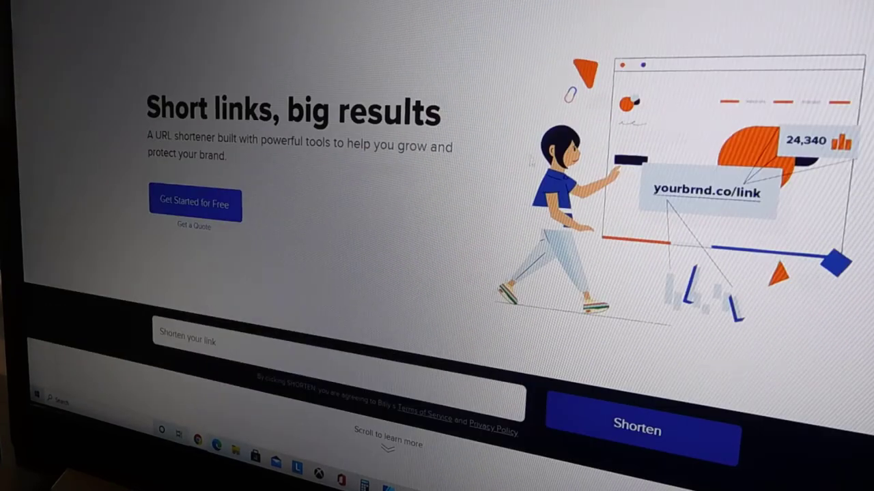
Step: Shorten the Etsy listing's link with Bitly and add it to the Facebook post on a new line after "Shop here:"
{"action": "type", "text": "listing/920349637/pastel-minimal-a4a5-weekly-daily-planner?ref=shop_home_active_1"}
{"action": "key", "text": "Return"}
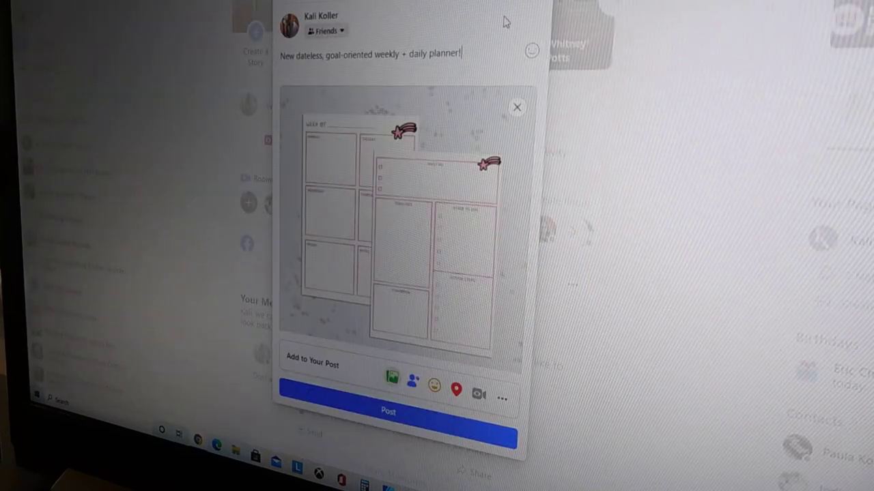
{"action": "type", "text": "Ehop he"}
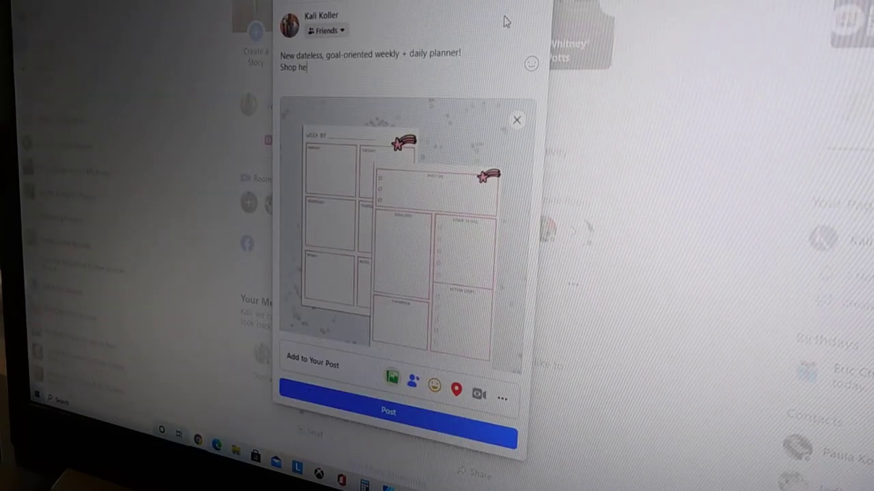
{"action": "type", "text": "re:"}
{"action": "type", "text": "https://www.etsy.com/listing/920349637/pastel-minimal-a4a5-weekly-daily-planner?ref=shop_home_active_1"}
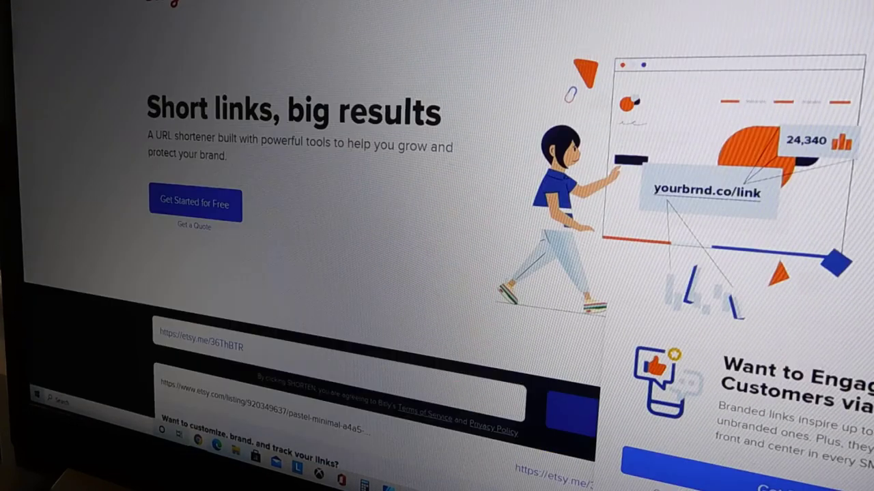
{"action": "scroll", "coordinate": [624, 168], "scroll_direction": "down", "scroll_amount": 5}
{"action": "scroll", "coordinate": [624, 168], "scroll_direction": "up", "scroll_amount": 2}
{"action": "left_click", "coordinate": [623, 168]}
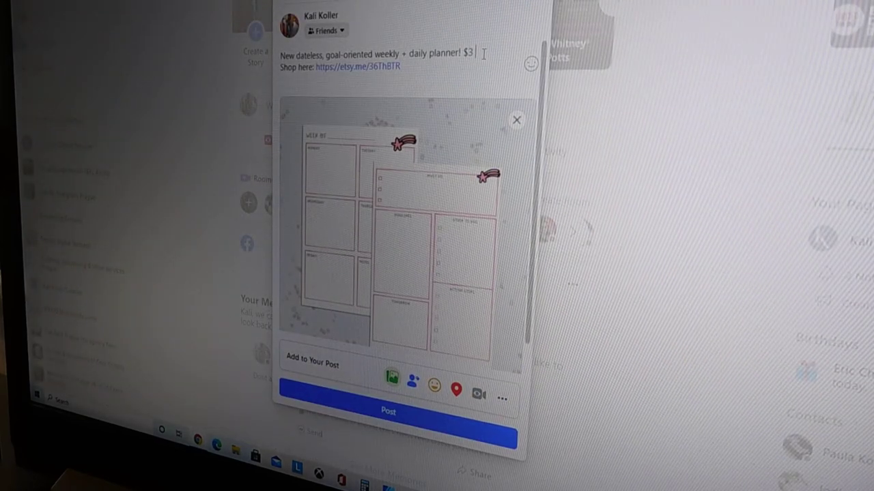
Step: Add "$3 instant download with both A4 and A5 sizes available" and an emoji after the post's first sentence, and publish the post
{"action": "type", "text": "download with both A4 and A5 sizes available"}
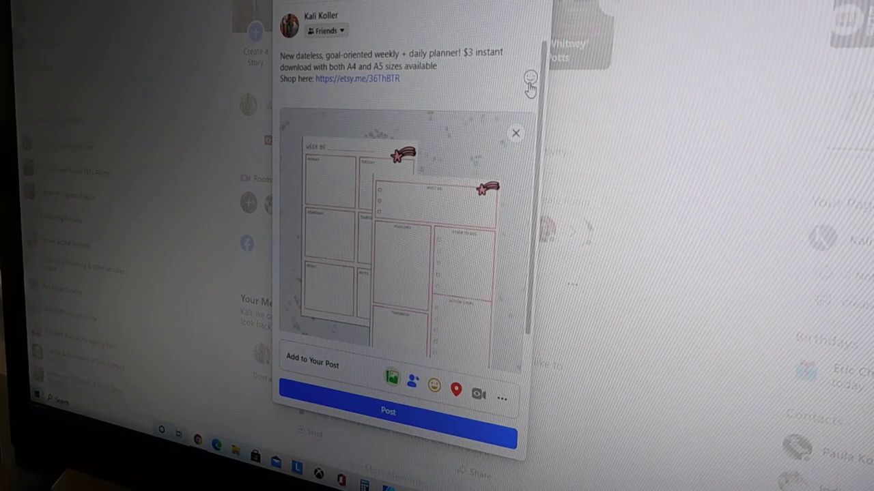
{"action": "left_click", "coordinate": [530, 79]}
{"action": "left_click", "coordinate": [464, 129]}
{"action": "left_click", "coordinate": [452, 428]}
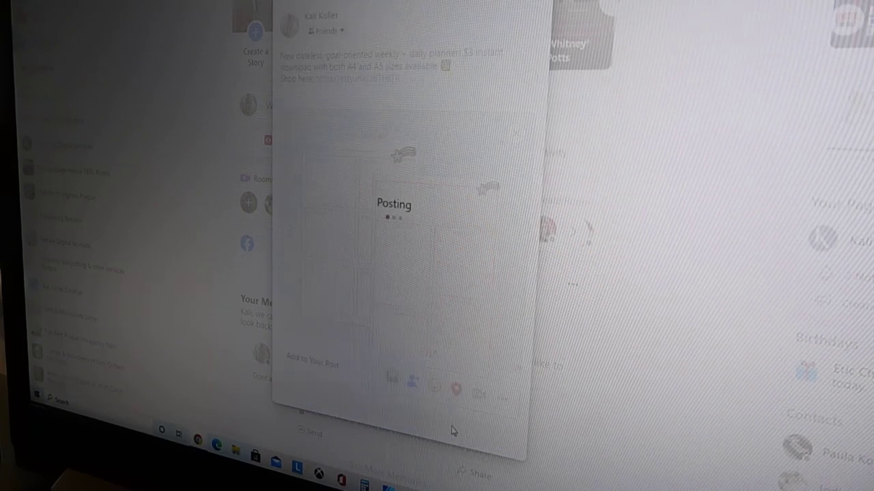
{"action": "scroll", "coordinate": [558, 341], "scroll_direction": "down", "scroll_amount": 4}
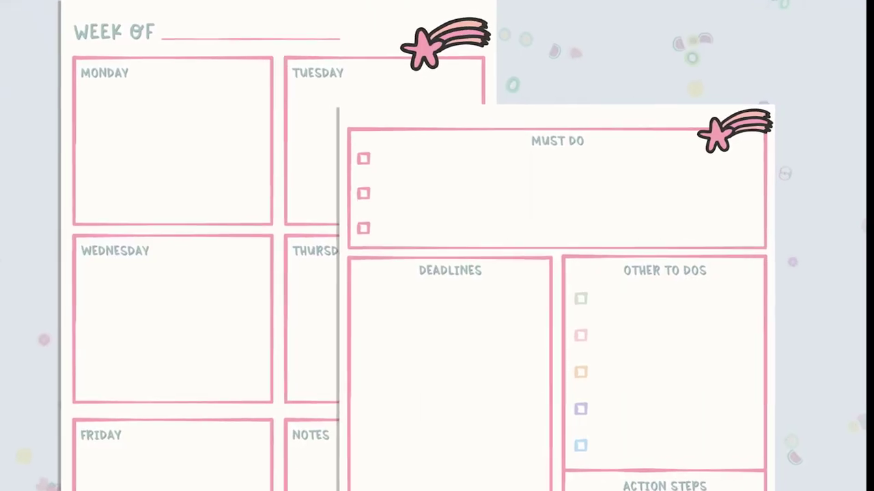